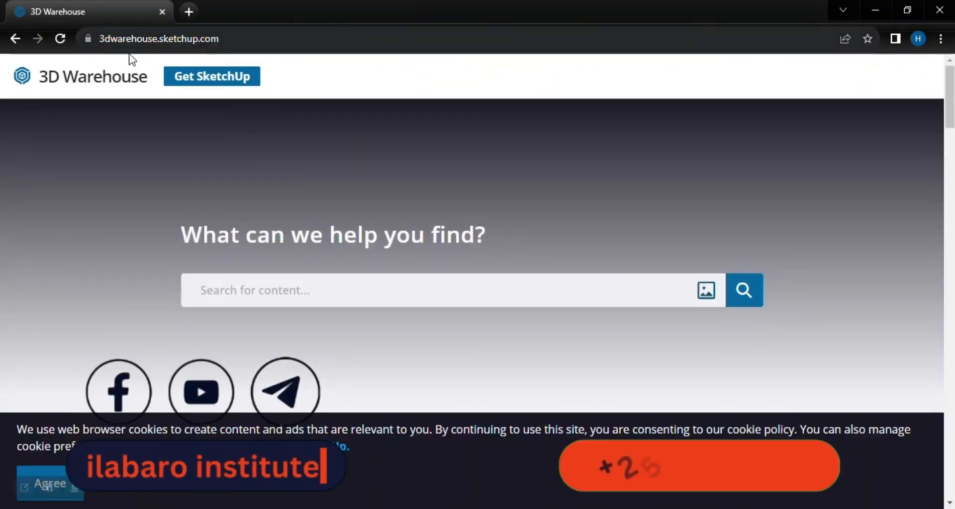
Look over the 3D Warehouse home page and go back to the Google results for "sketch up 3d warehouse".
scroll(473, 249, down, 11)
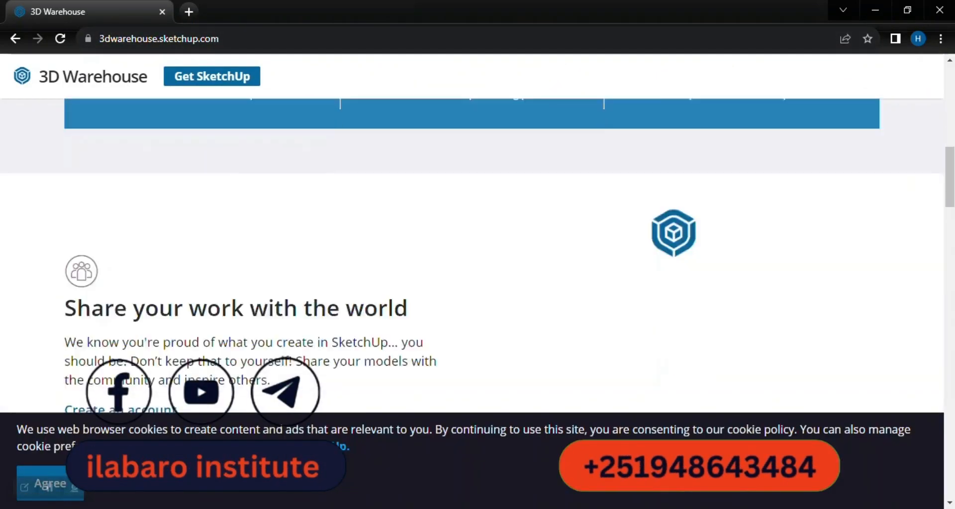
drag(950, 214, 940, 64)
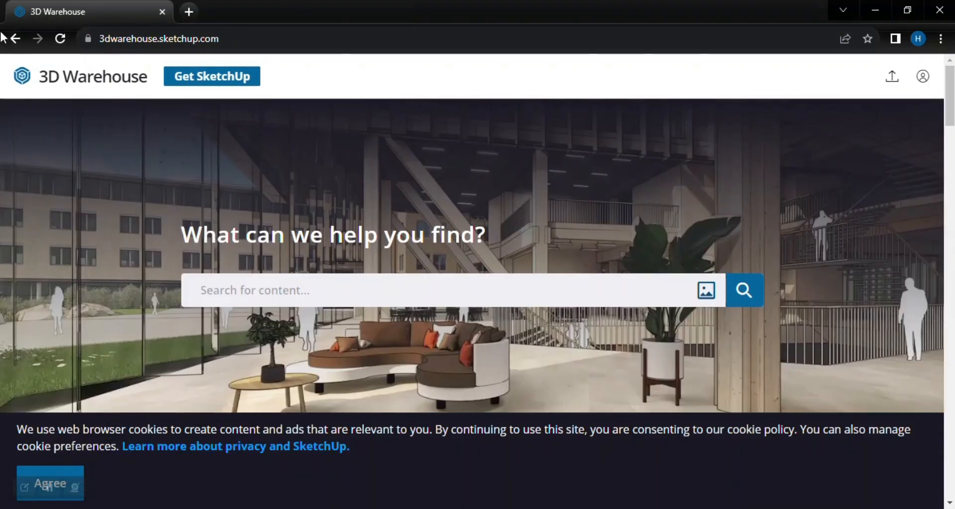
click(15, 38)
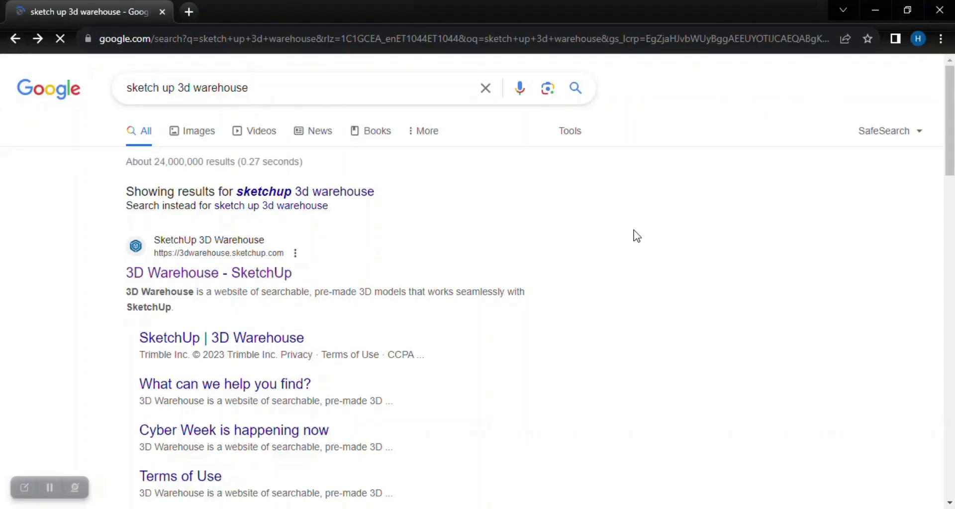
click(953, 176)
mouse_move(952, 177)
mouse_down()
mouse_move(938, 248)
mouse_move(884, 329)
mouse_move(858, 344)
mouse_up()
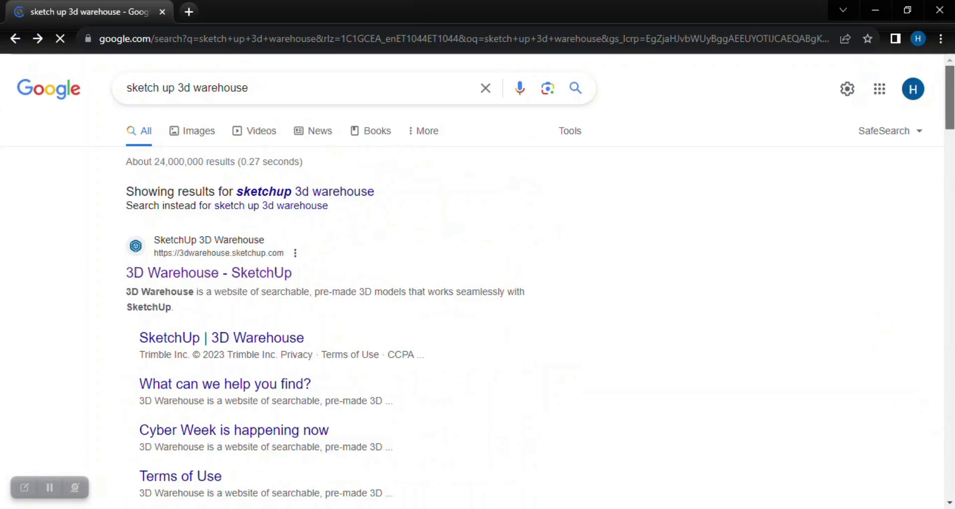
Open the "3D Warehouse - SketchUp" site from the Google results.
click(205, 337)
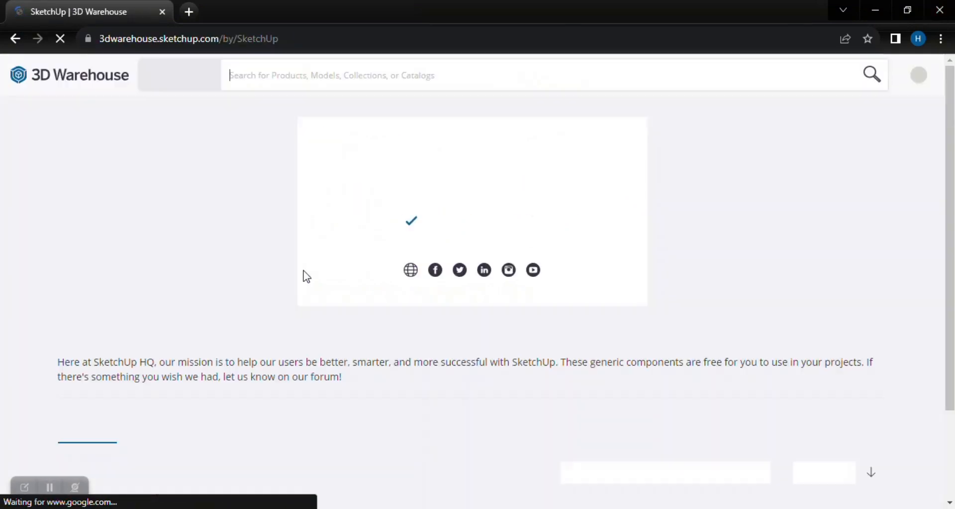
click(15, 38)
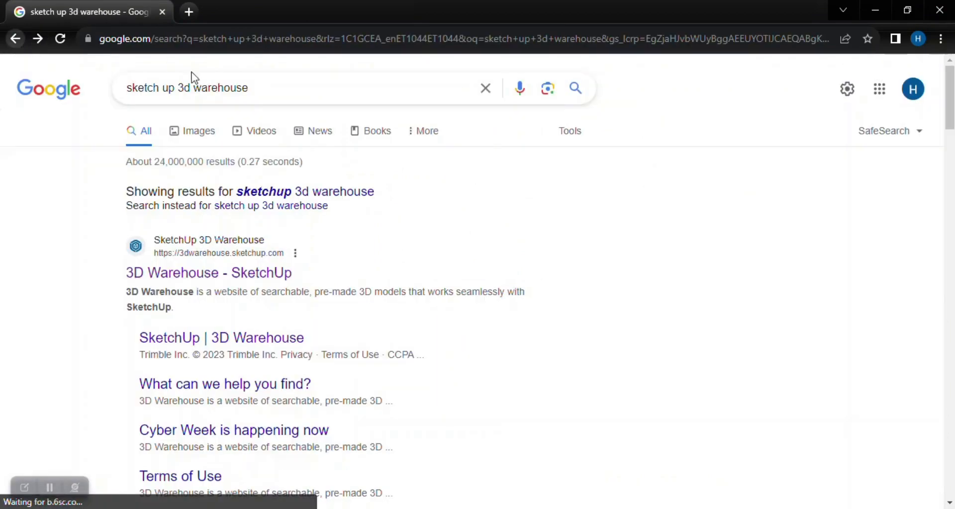
click(203, 274)
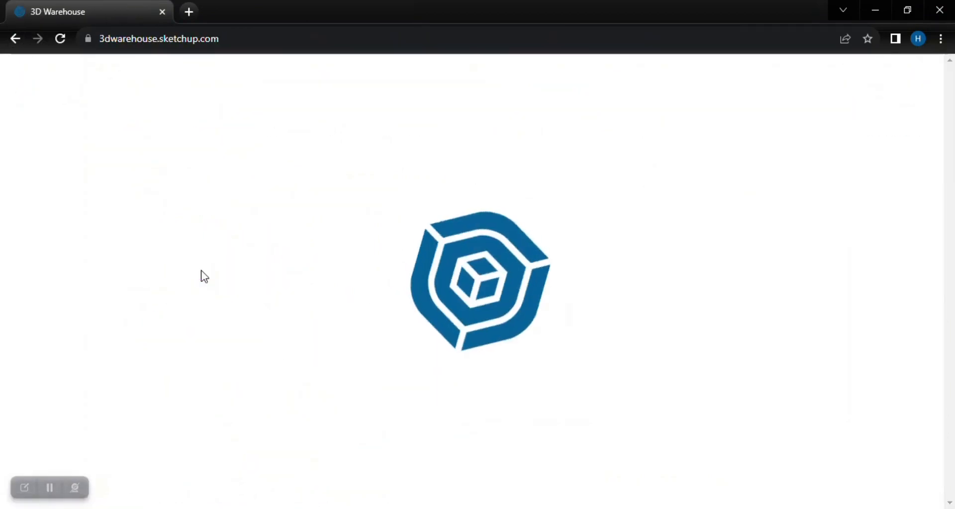
Search the 3D Warehouse for "car" from its home page.
scroll(922, 280, down, 20)
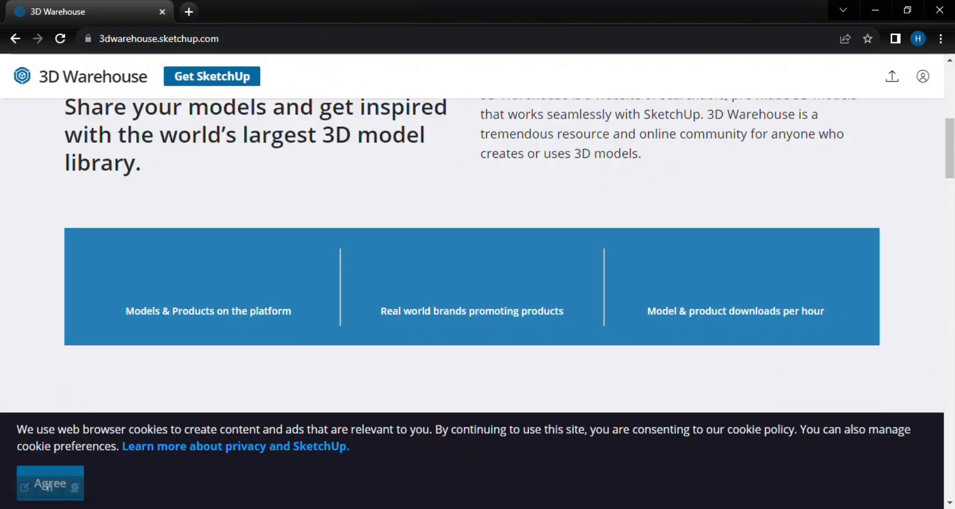
scroll(918, 395, up, 20)
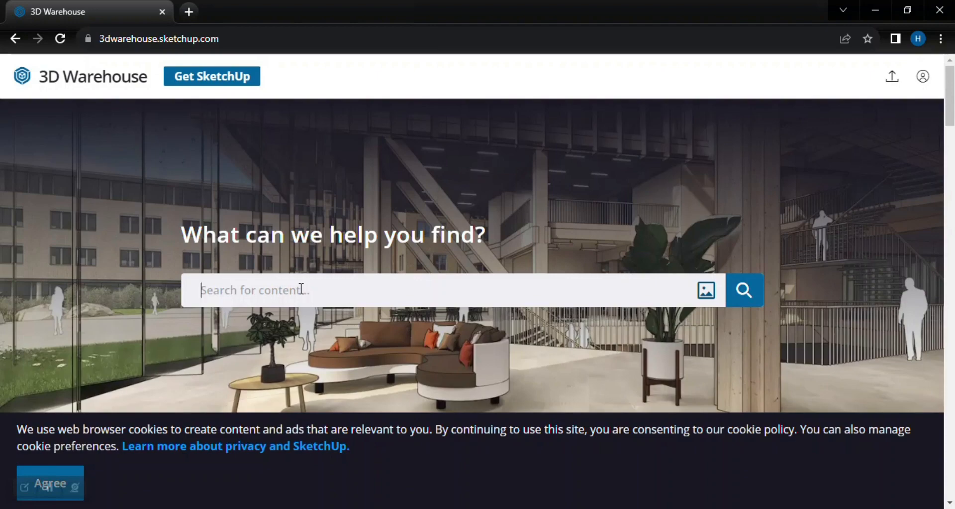
scroll(294, 287, down, 1)
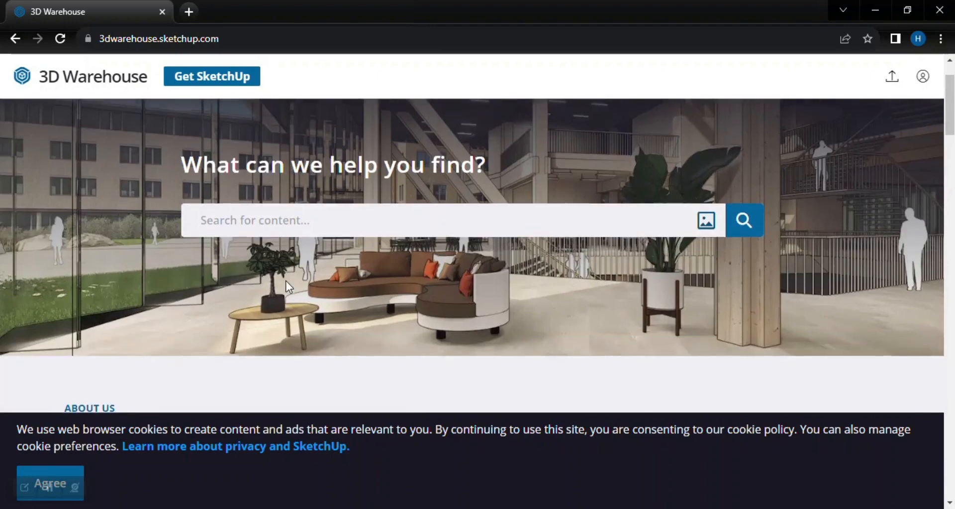
text(car)
key(Return)
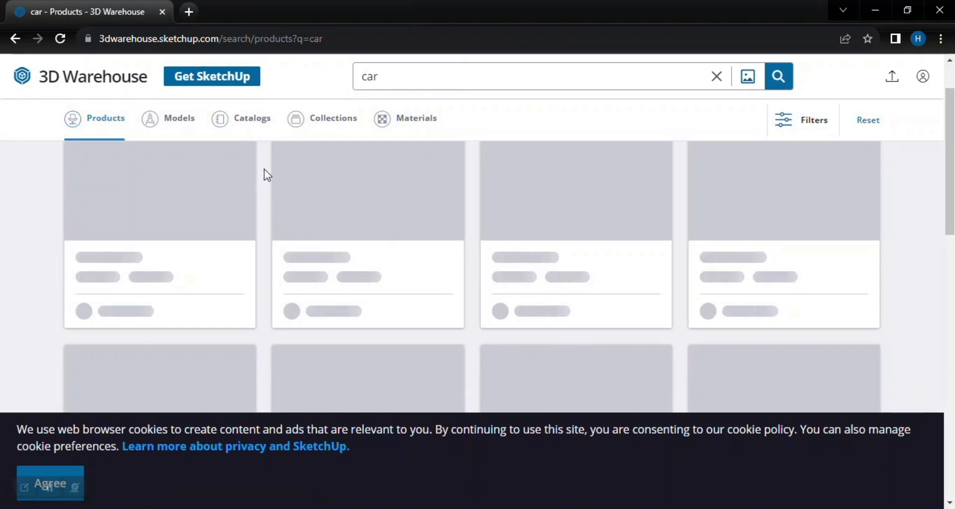
Examine the product results for "car" to see which models are offered.
scroll(373, 204, down, 3)
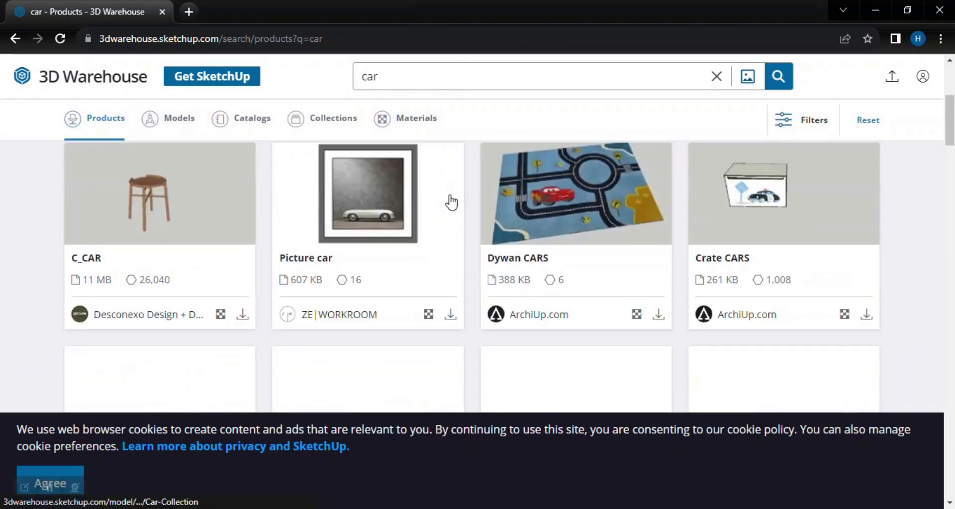
scroll(498, 219, down, 2)
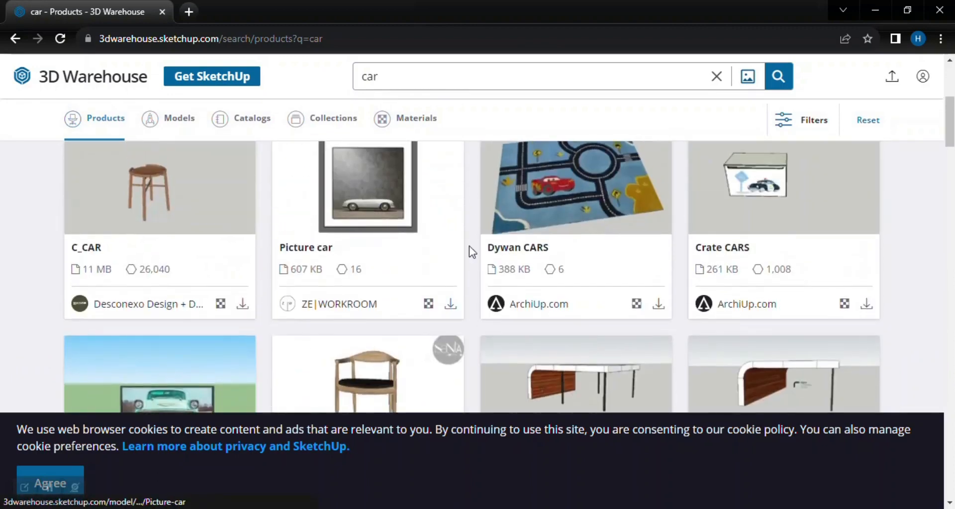
scroll(398, 248, down, 5)
scroll(523, 219, down, 5)
scroll(503, 228, up, 3)
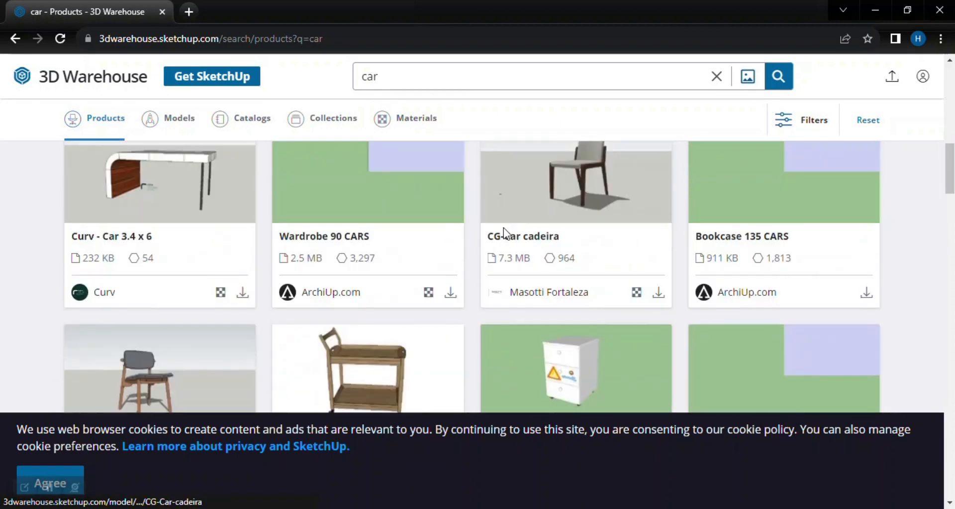
scroll(433, 224, down, 1)
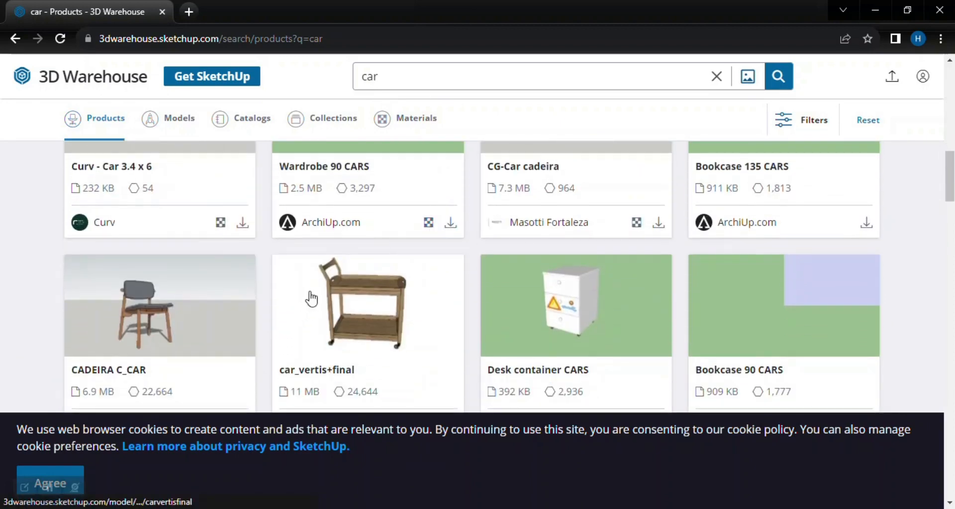
scroll(305, 199, down, 7)
scroll(417, 205, up, 1)
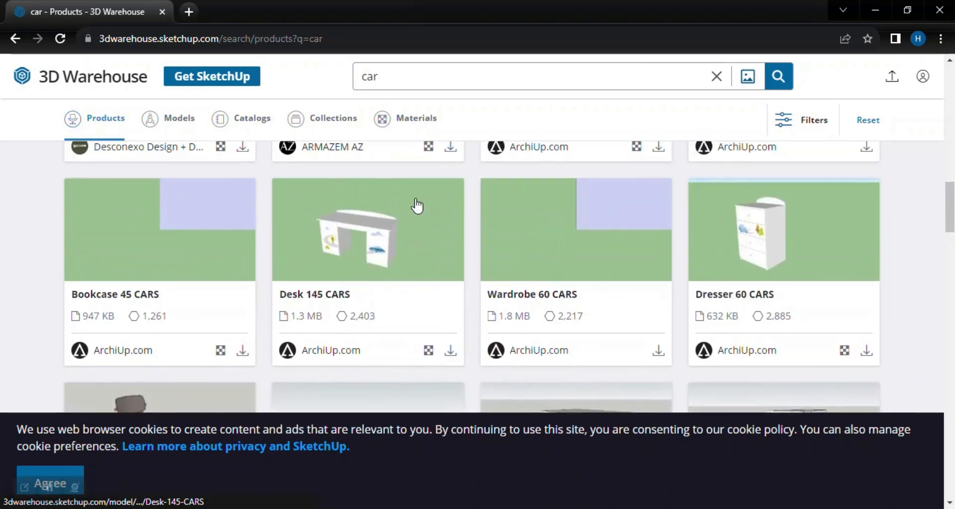
Replace the search term with "tree" and run the product search.
click(399, 77)
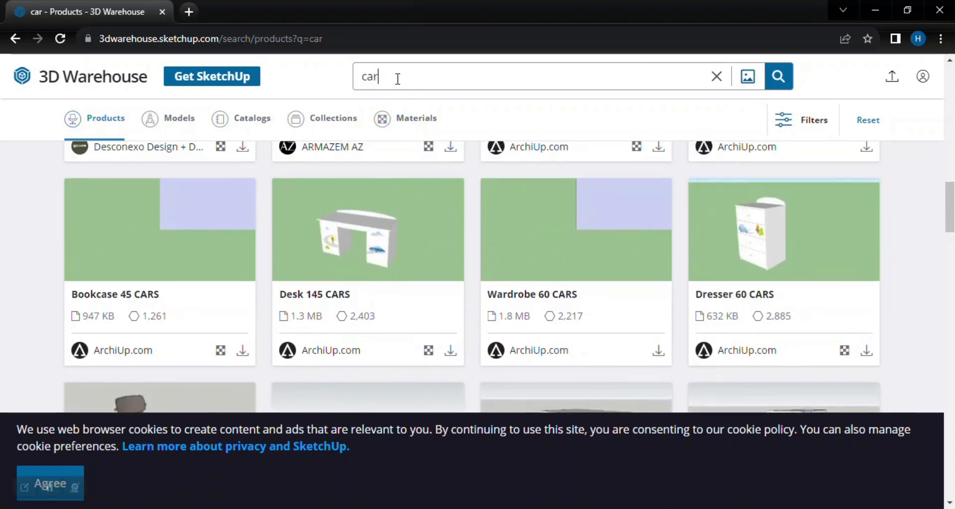
key(BackSpace)
key(BackSpace)
key(BackSpace)
text(tree)
key(Return)
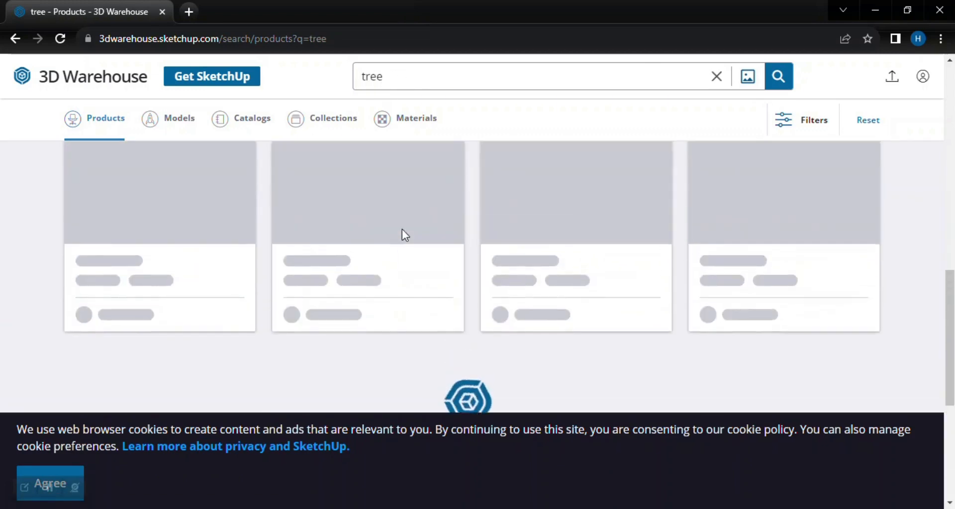
Look through the tree products, switch the results to collections and browse the tree collections.
scroll(410, 195, down, 2)
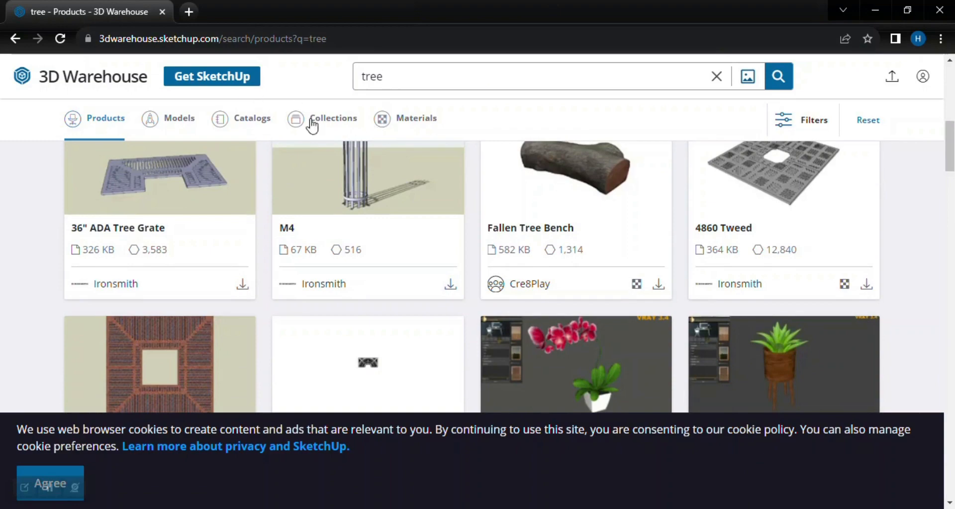
scroll(411, 245, down, 5)
scroll(407, 241, up, 7)
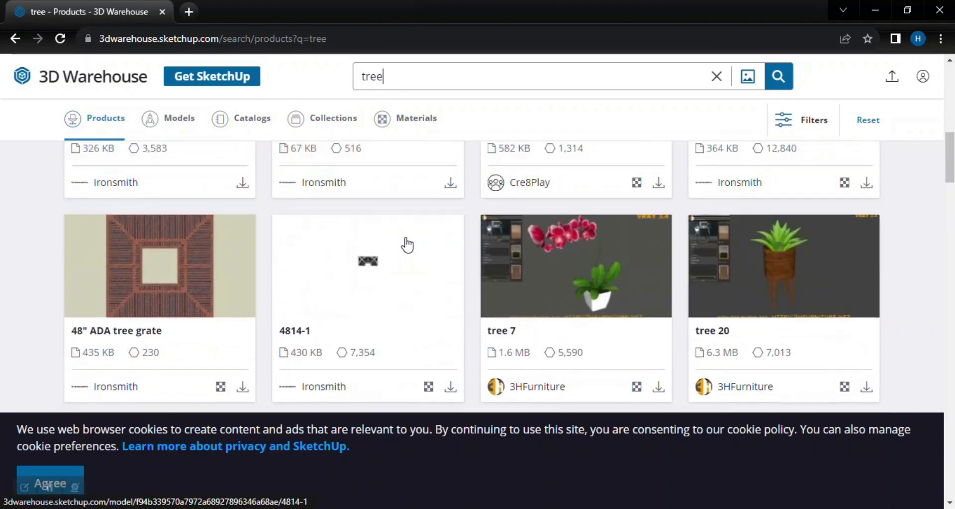
scroll(400, 232, up, 7)
scroll(632, 201, down, 3)
scroll(454, 234, up, 3)
click(340, 122)
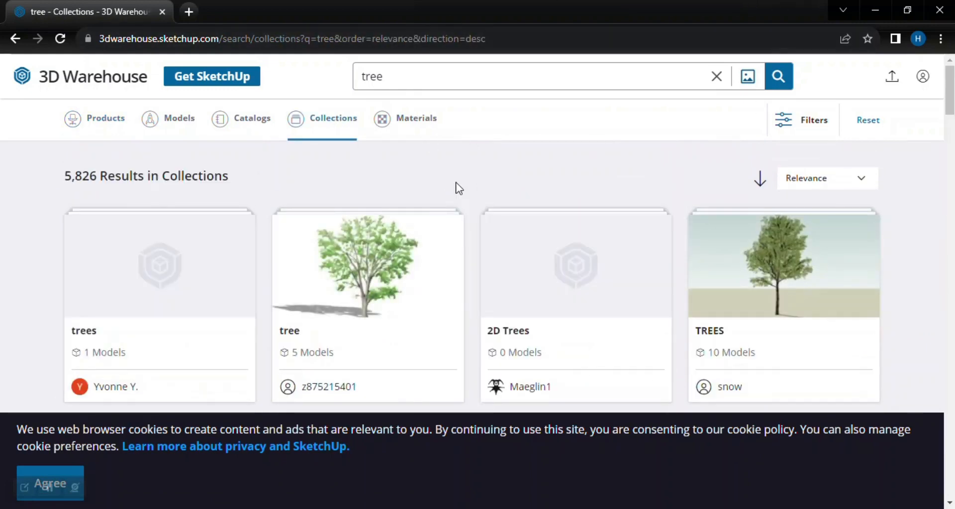
scroll(318, 267, down, 2)
scroll(774, 256, up, 2)
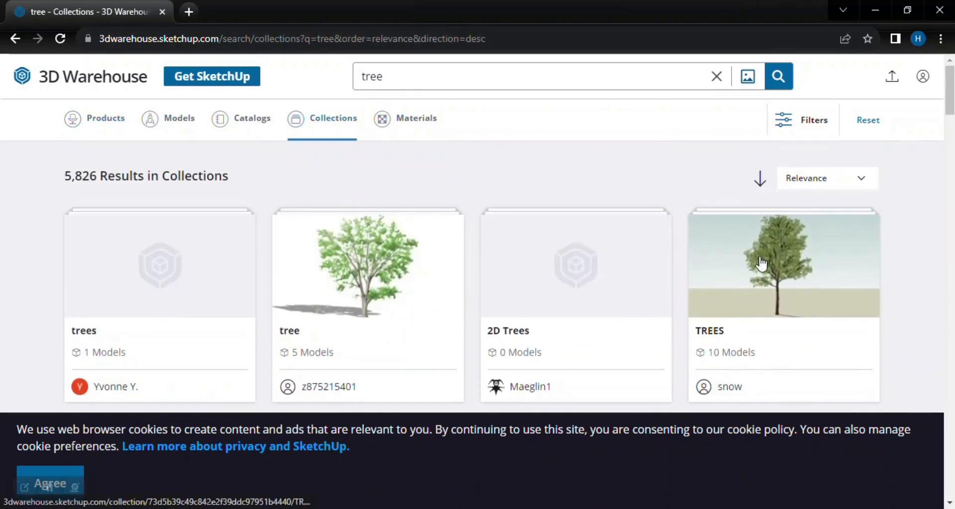
scroll(591, 249, down, 4)
Search the collections for "car" and look through the car collections.
click(389, 80)
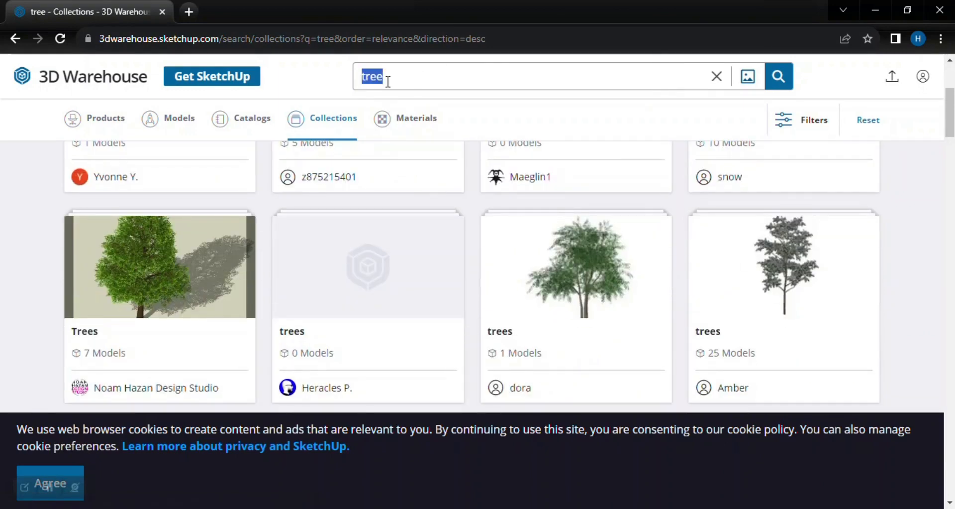
key(Return)
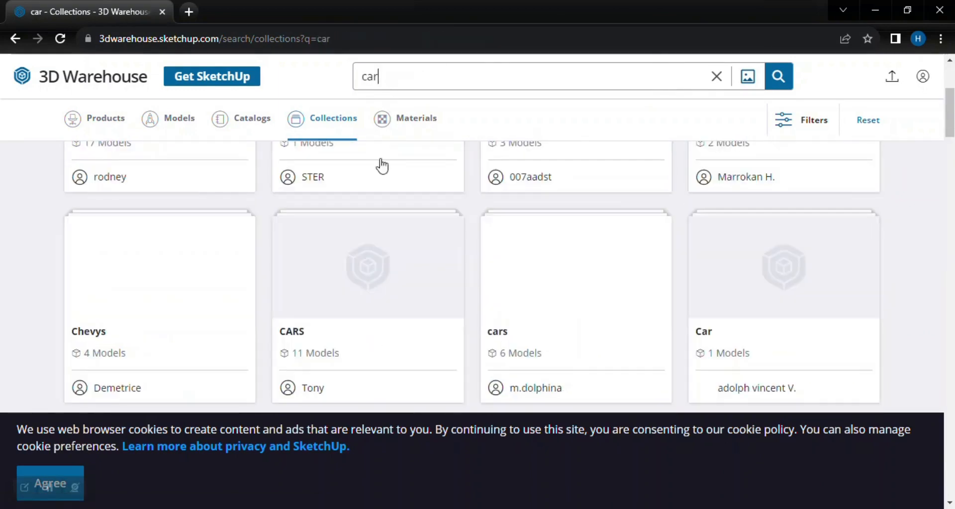
scroll(423, 279, up, 3)
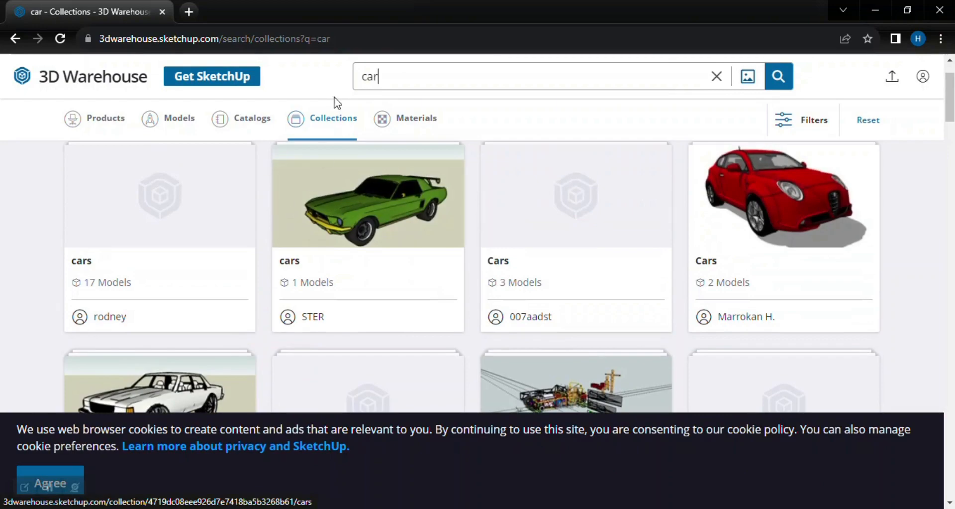
scroll(562, 242, down, 10)
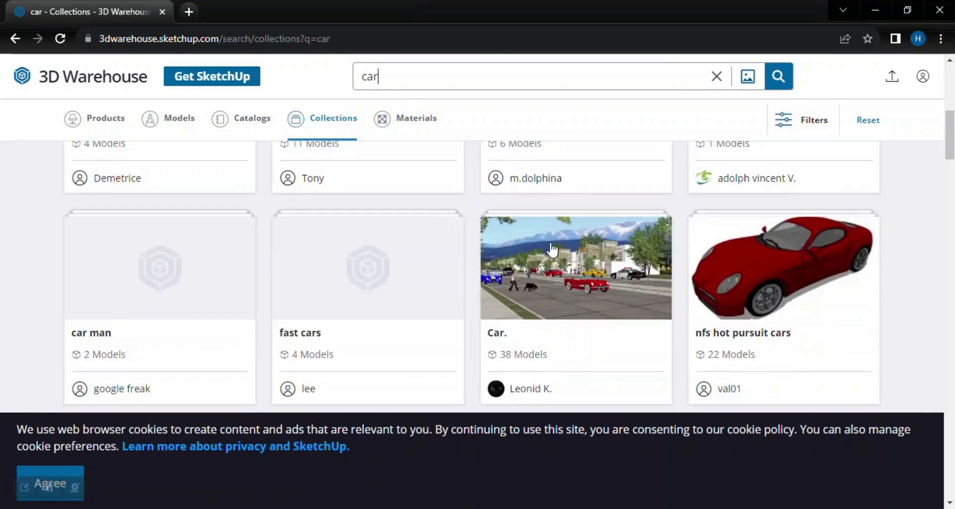
scroll(552, 244, up, 4)
scroll(789, 264, up, 12)
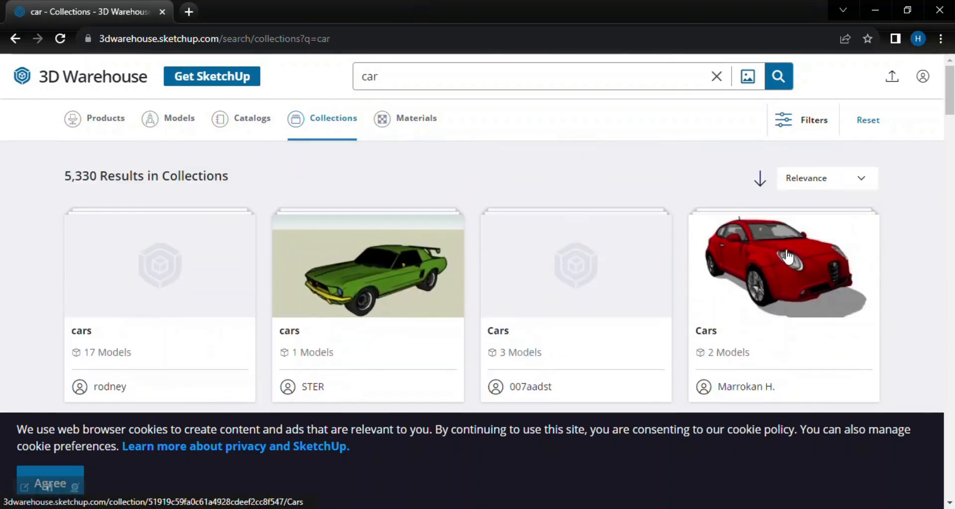
Search the collections for "street" and look through the street collections.
double_click(375, 83)
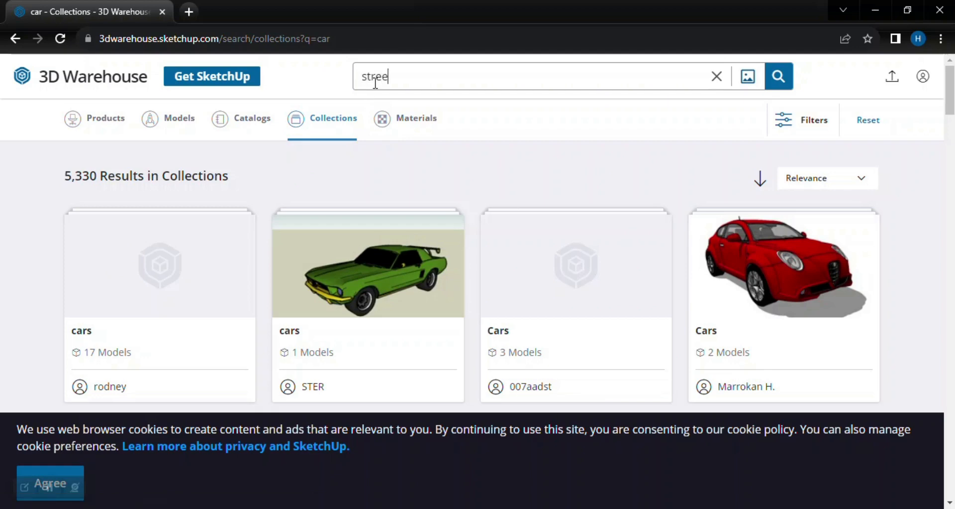
text(street)
key(Return)
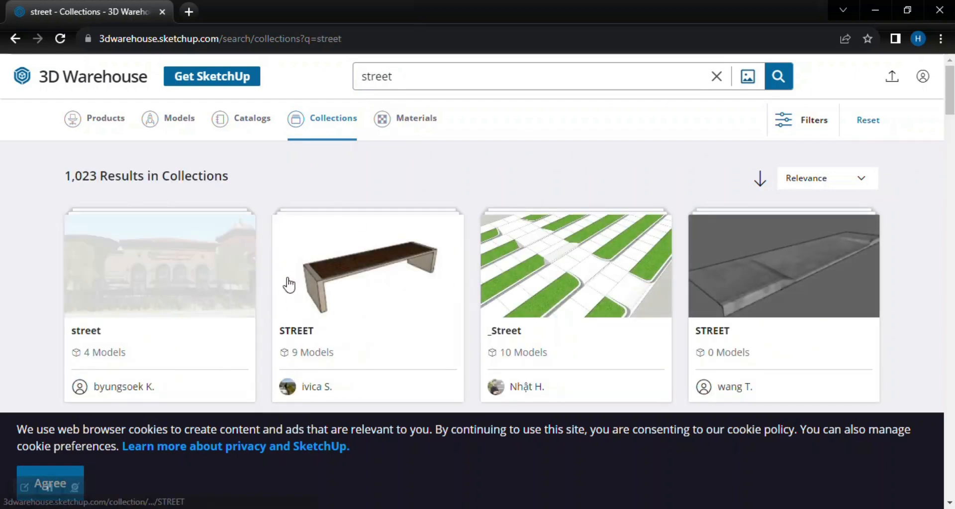
scroll(288, 281, down, 3)
scroll(573, 304, down, 3)
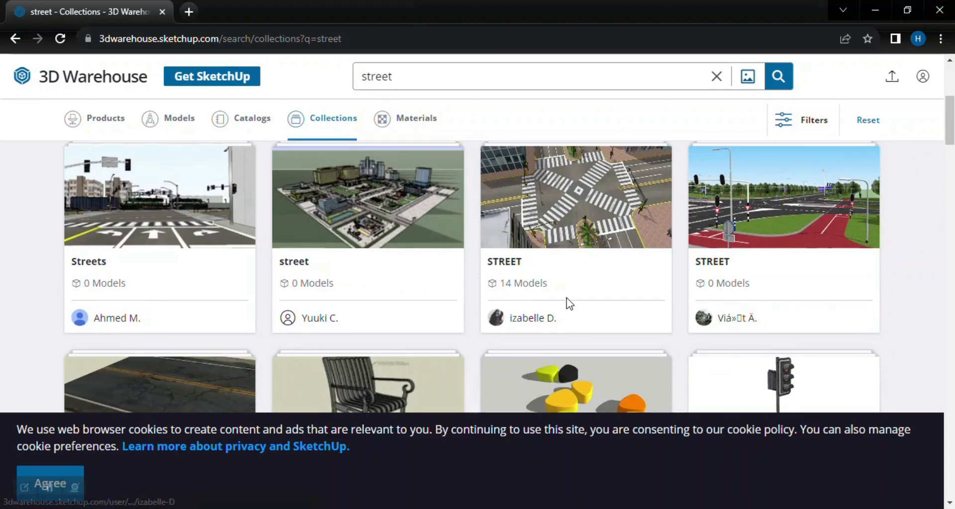
scroll(567, 302, down, 4)
scroll(563, 304, up, 10)
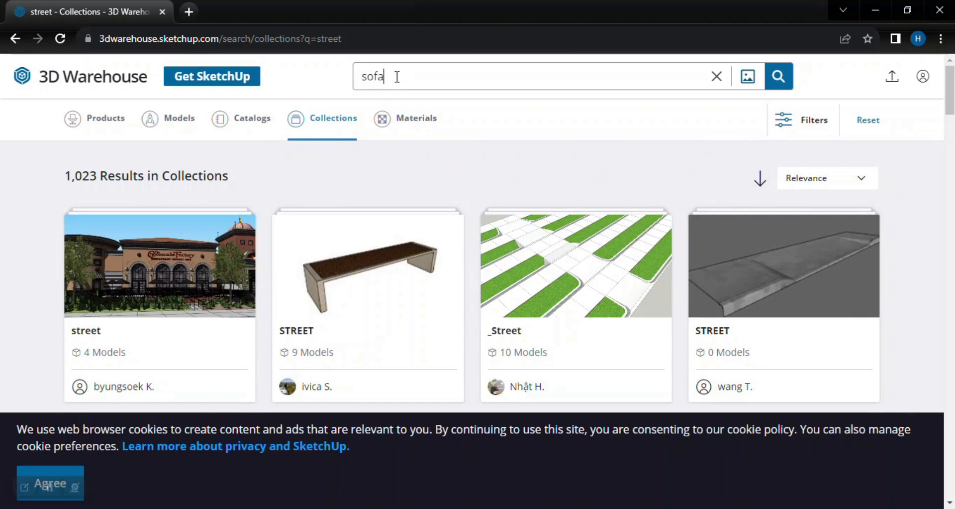
Search the collections for "sofa" and look through the sofa collections.
key(Return)
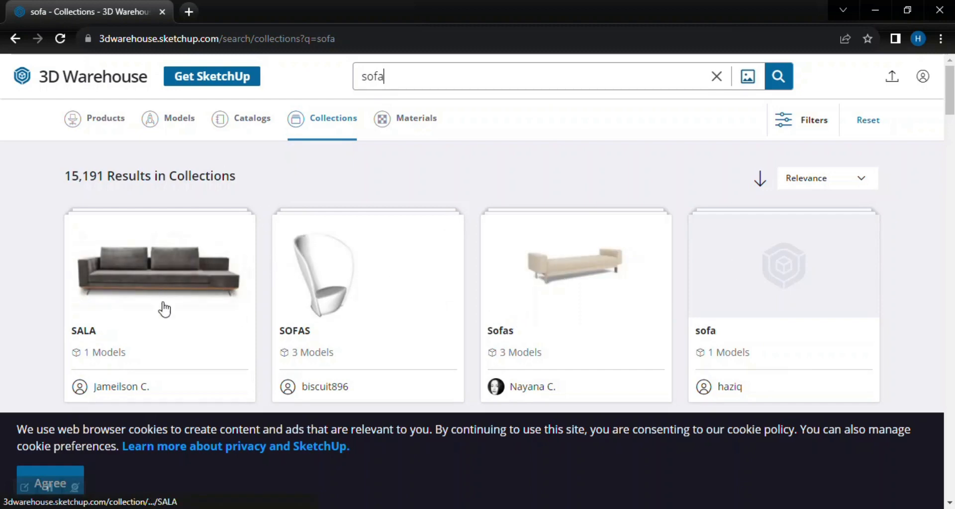
scroll(175, 305, down, 8)
scroll(321, 305, up, 2)
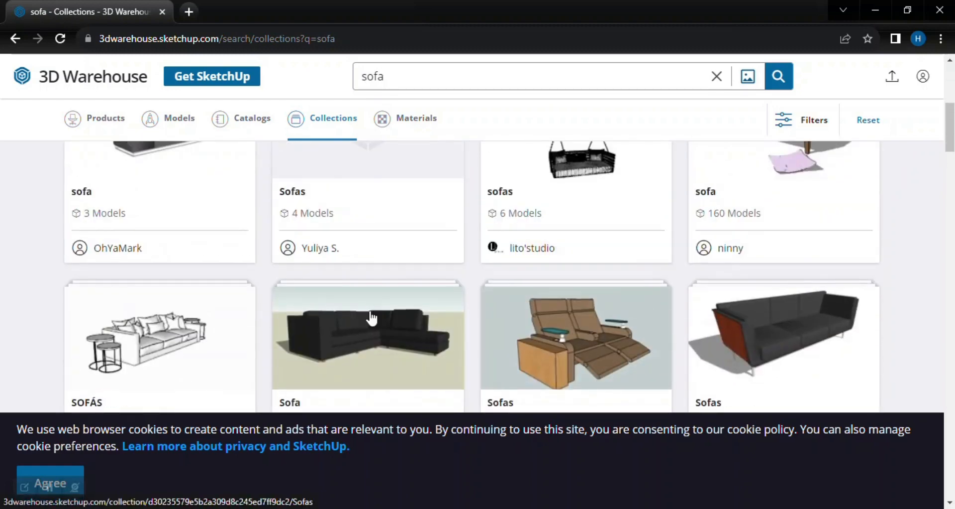
scroll(298, 306, up, 4)
scroll(711, 329, down, 3)
scroll(149, 252, up, 6)
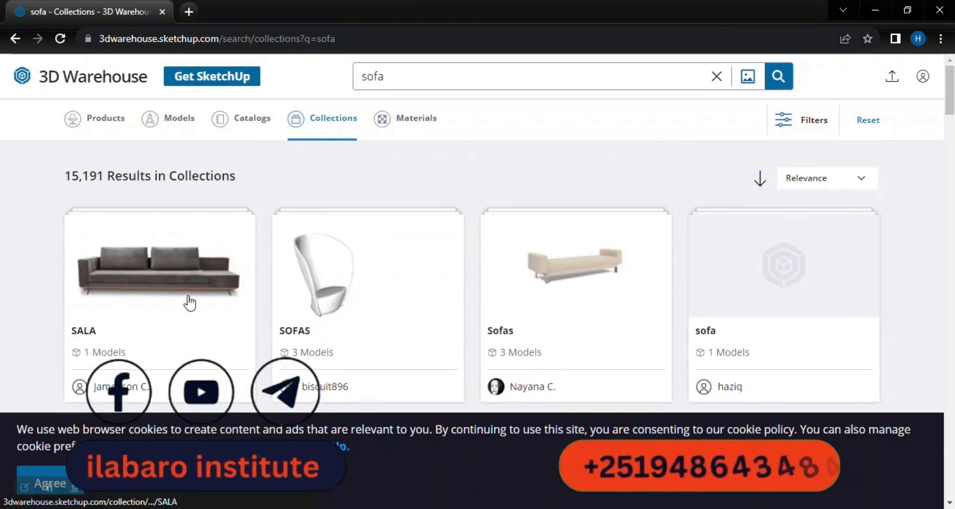
scroll(185, 300, down, 8)
scroll(249, 293, down, 3)
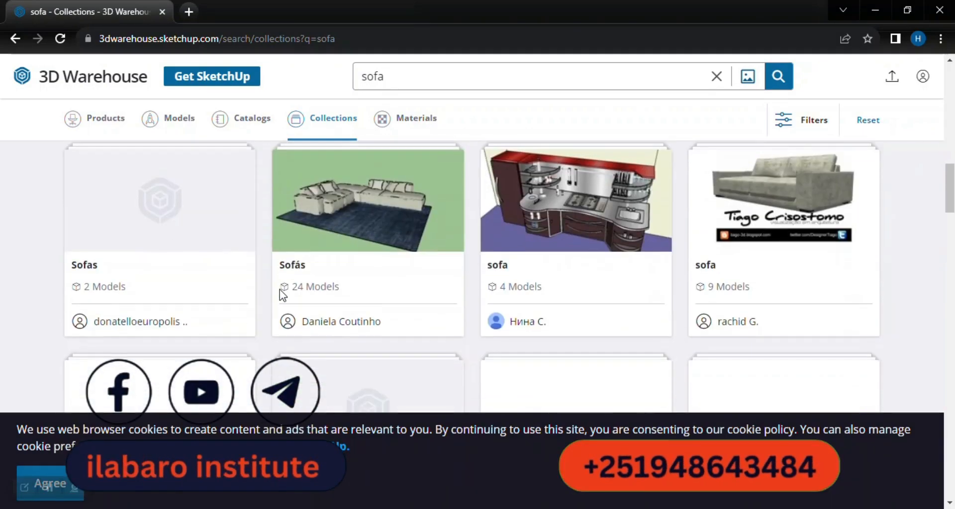
Open the SALA collection, look at the sofa model it contains and return to the sofa collections.
scroll(221, 215, up, 3)
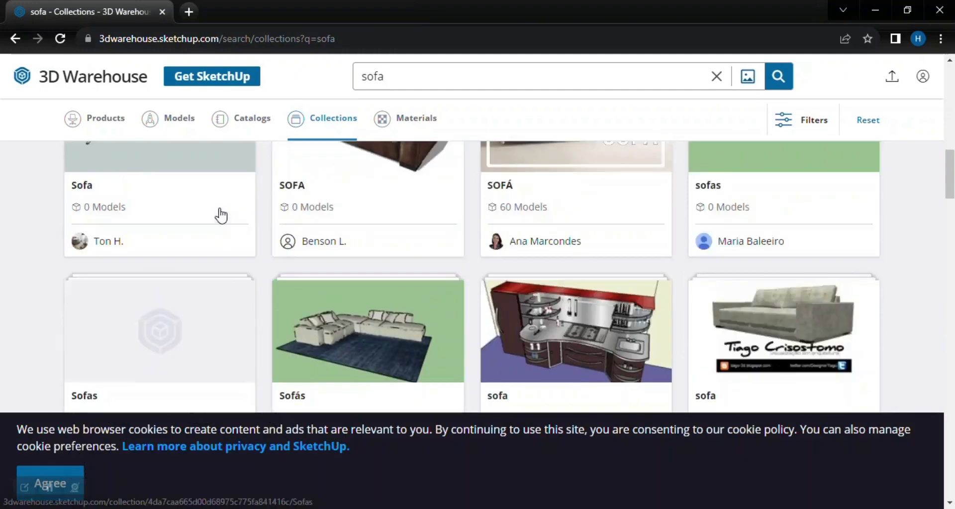
scroll(165, 214, up, 10)
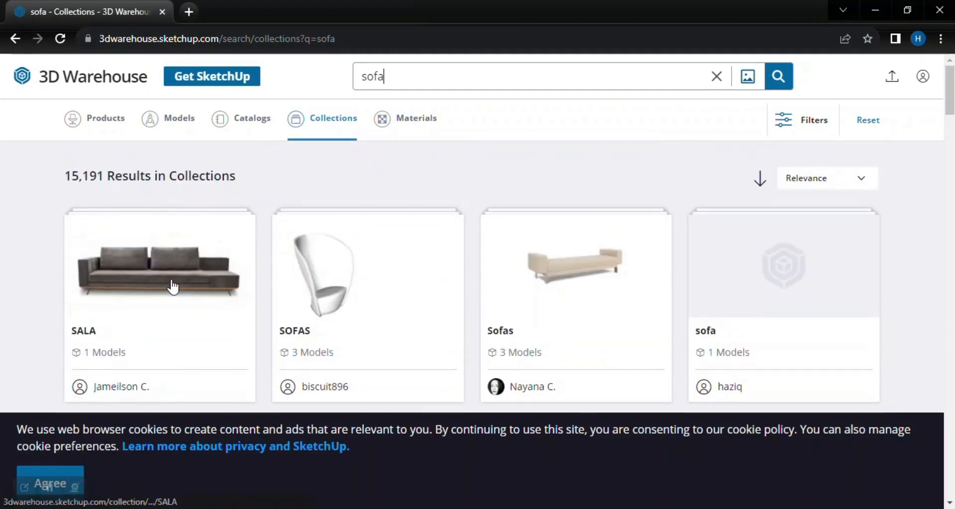
click(173, 287)
scroll(199, 219, down, 3)
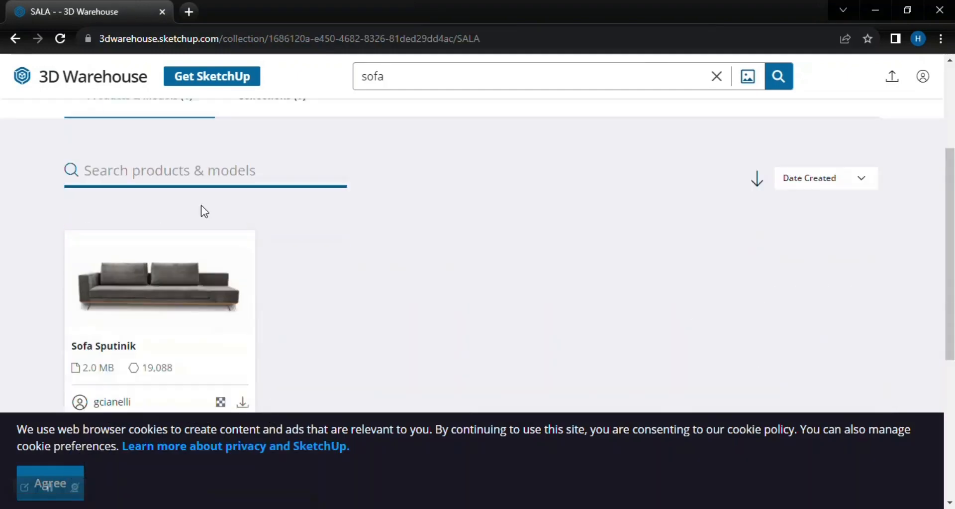
scroll(201, 206, down, 3)
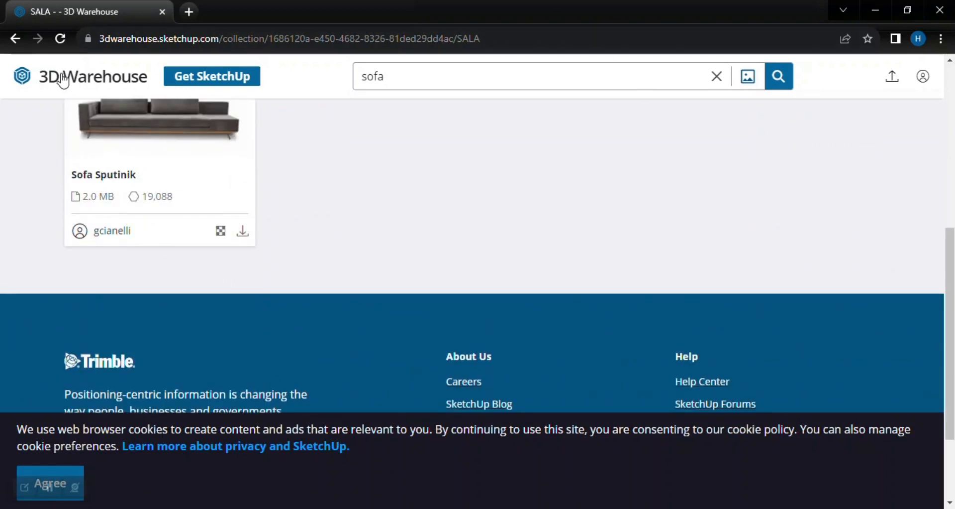
scroll(141, 239, up, 5)
scroll(279, 278, down, 3)
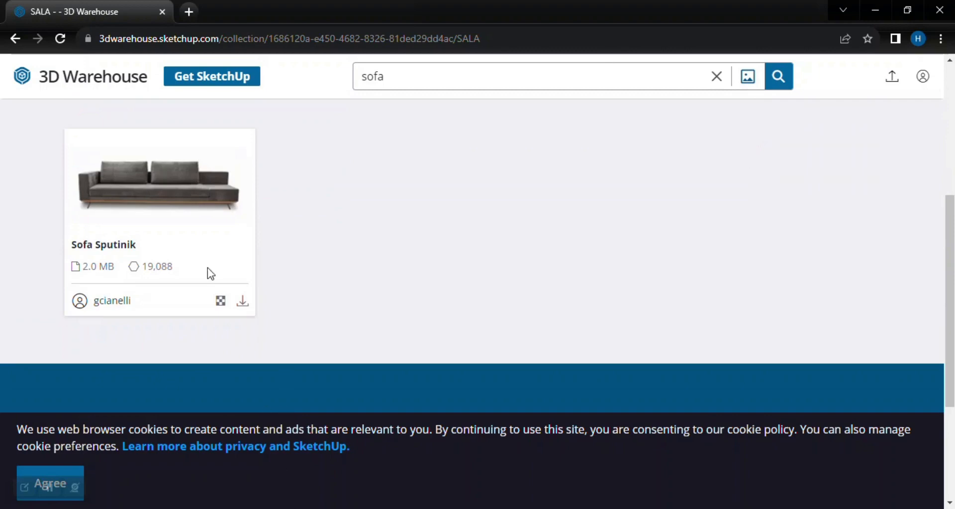
click(15, 38)
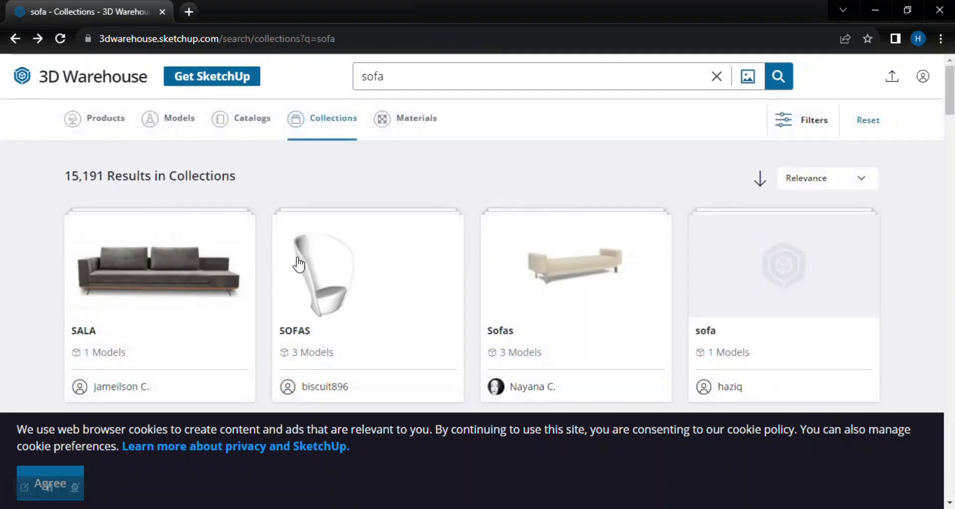
Look further through the sofa collections, open the SOFA collection with the brown leather sofa, check its contents and return.
scroll(499, 277, down, 7)
scroll(606, 240, down, 3)
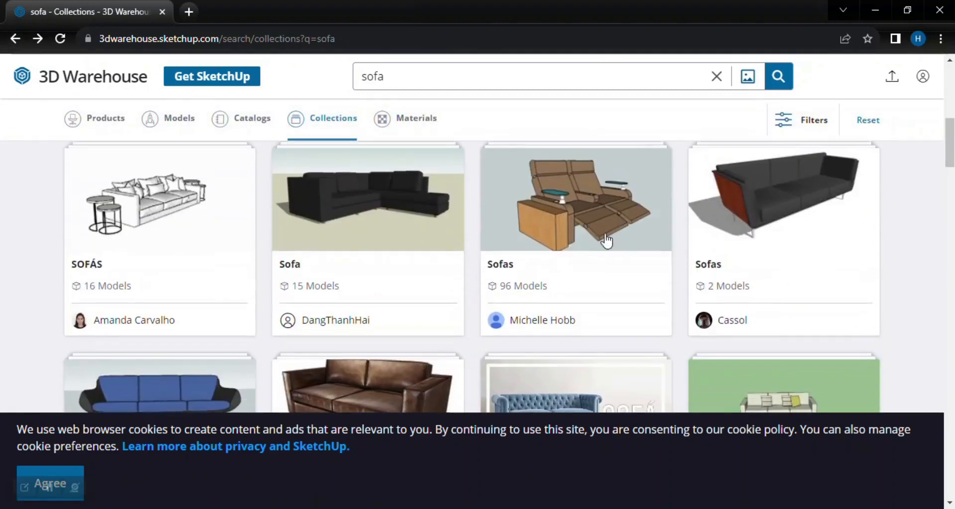
scroll(597, 241, down, 5)
click(367, 209)
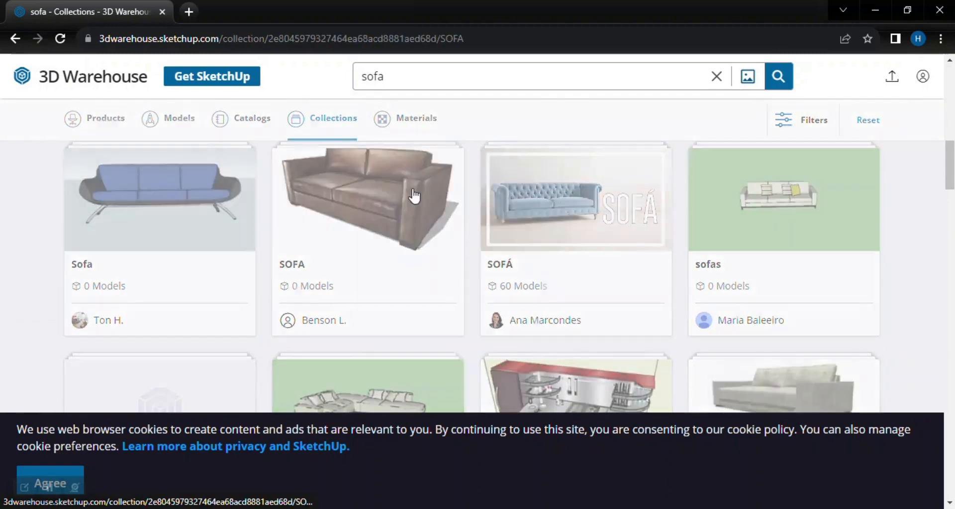
scroll(100, 238, down, 7)
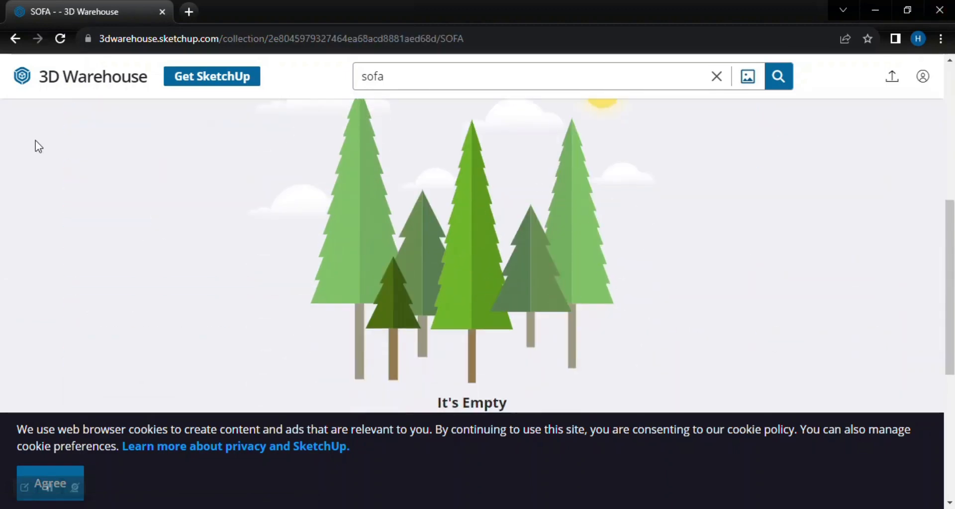
click(13, 39)
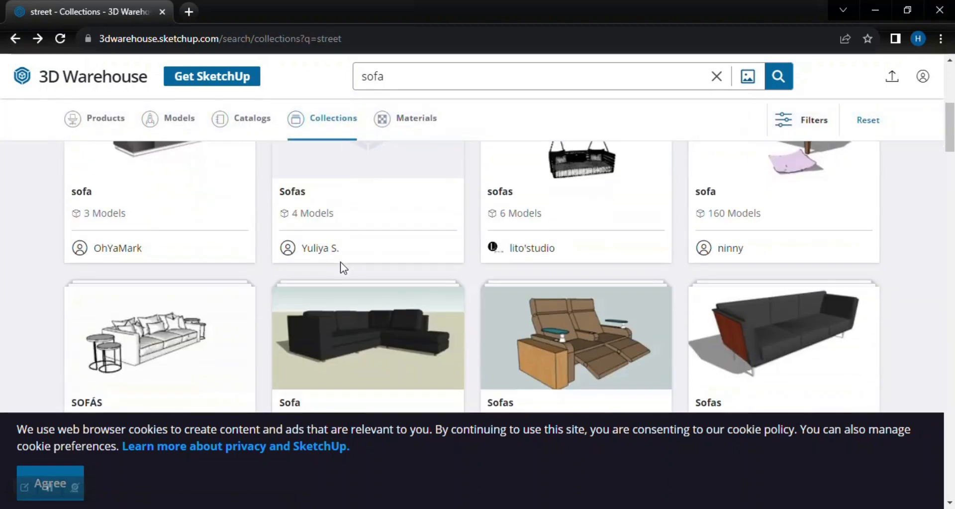
Switch the sofa results to individual models and look through the sofa models.
click(176, 123)
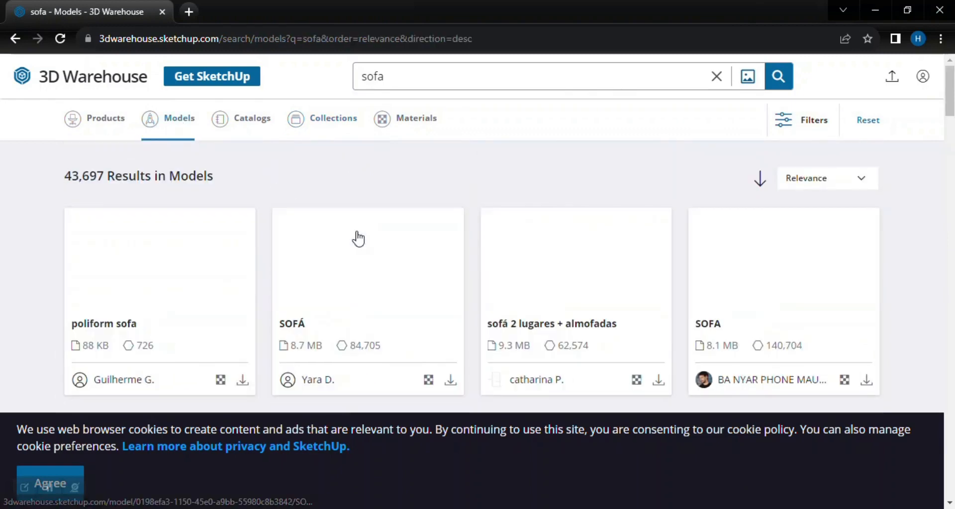
scroll(357, 236, down, 7)
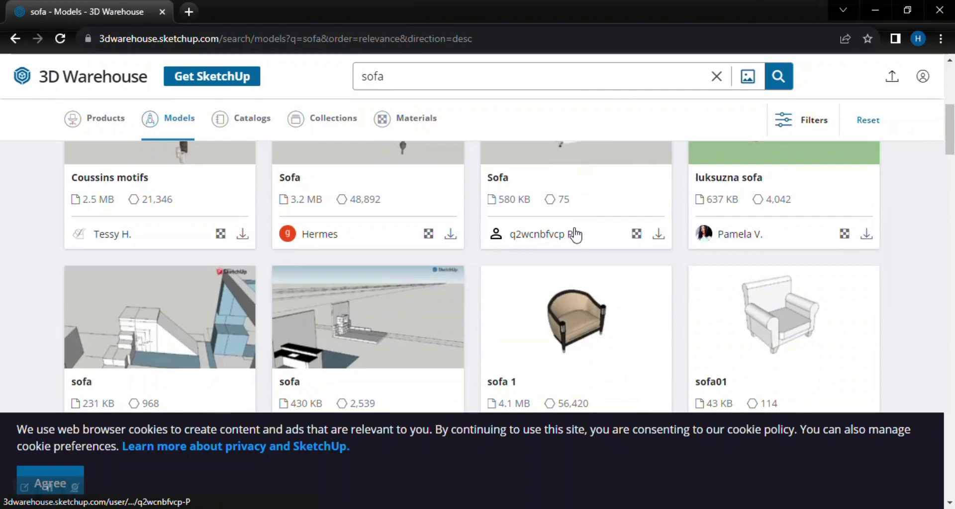
scroll(458, 245, down, 4)
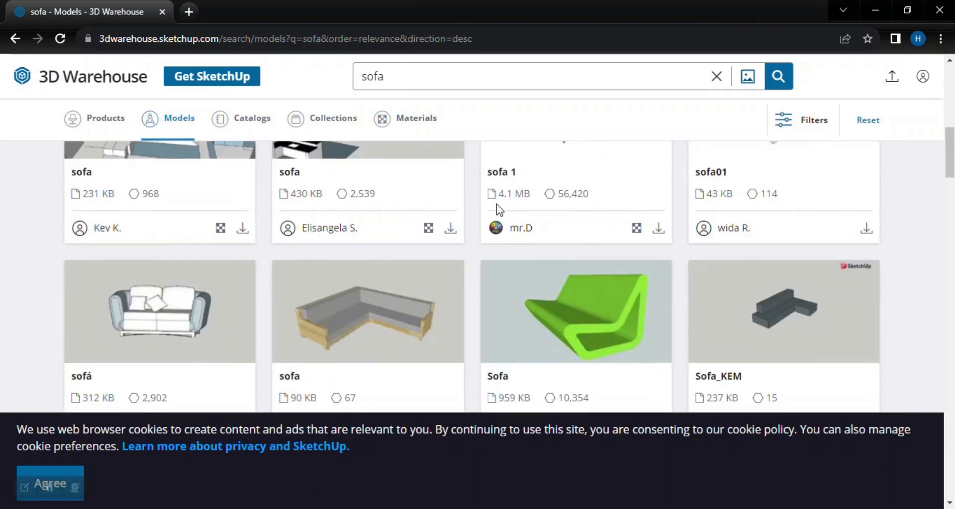
scroll(224, 249, up, 3)
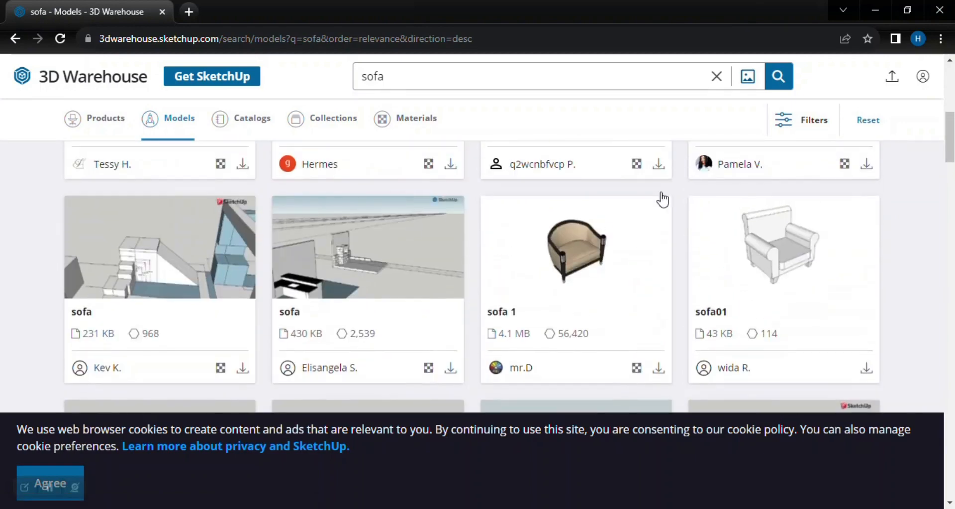
scroll(164, 293, down, 4)
scroll(161, 260, down, 1)
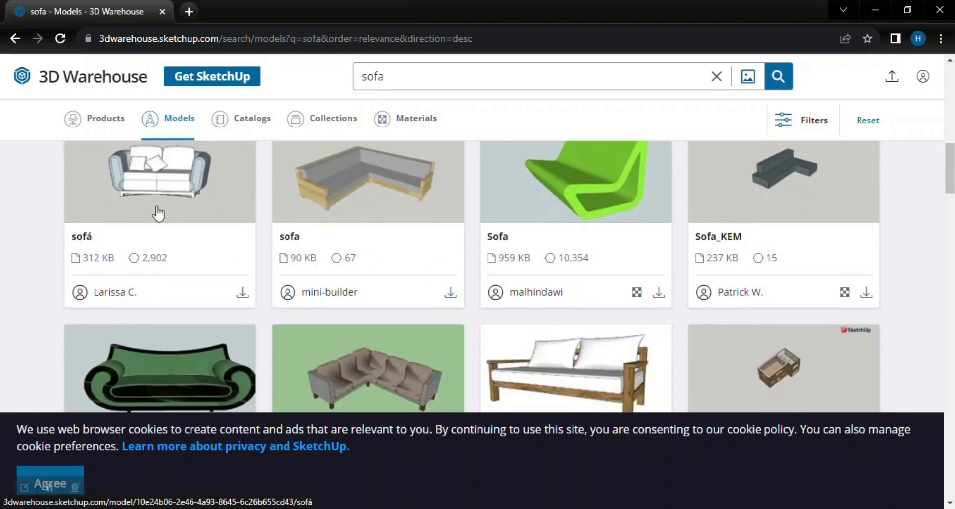
scroll(328, 240, down, 1)
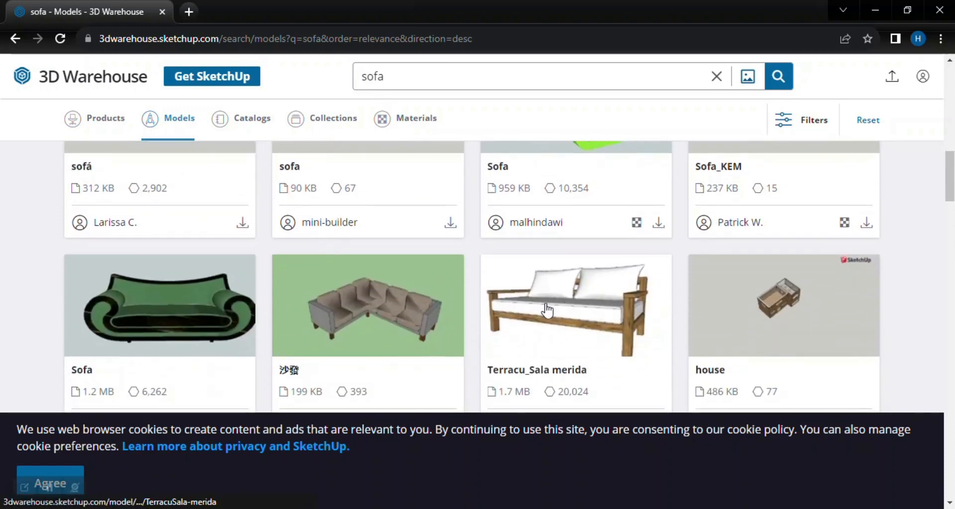
scroll(548, 309, down, 3)
scroll(359, 295, down, 2)
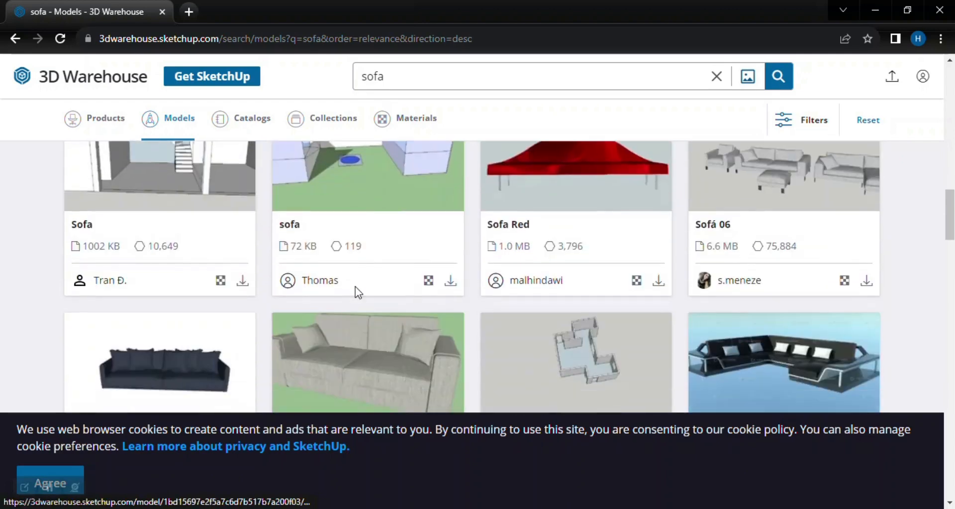
scroll(355, 289, down, 2)
scroll(298, 293, down, 2)
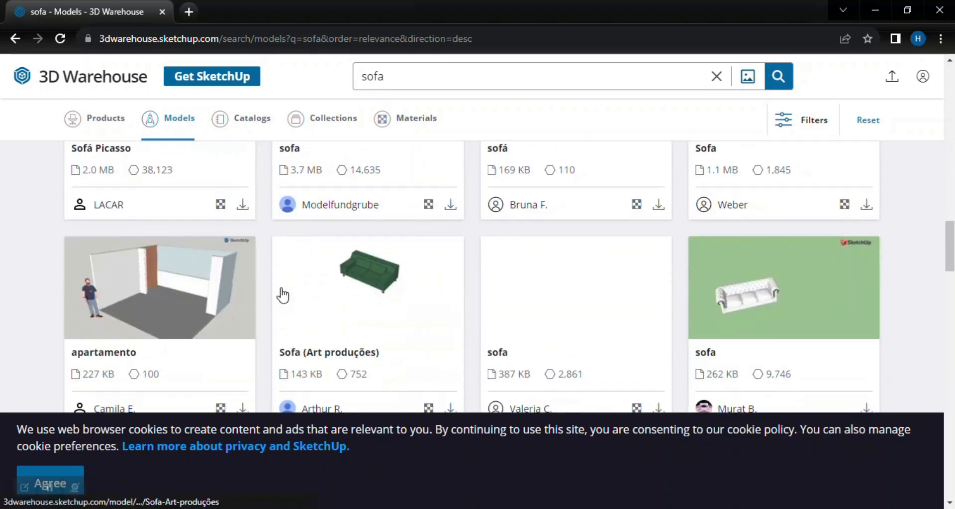
scroll(413, 282, down, 4)
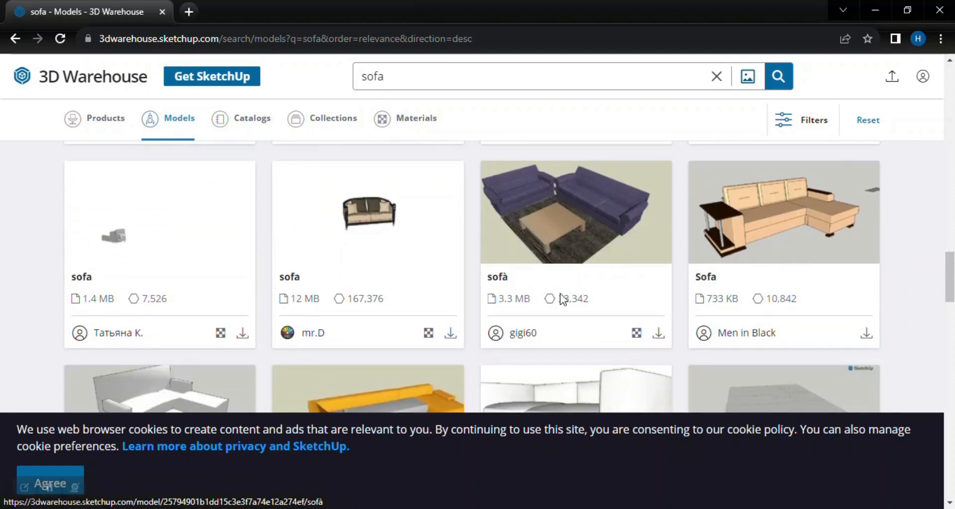
scroll(397, 266, down, 3)
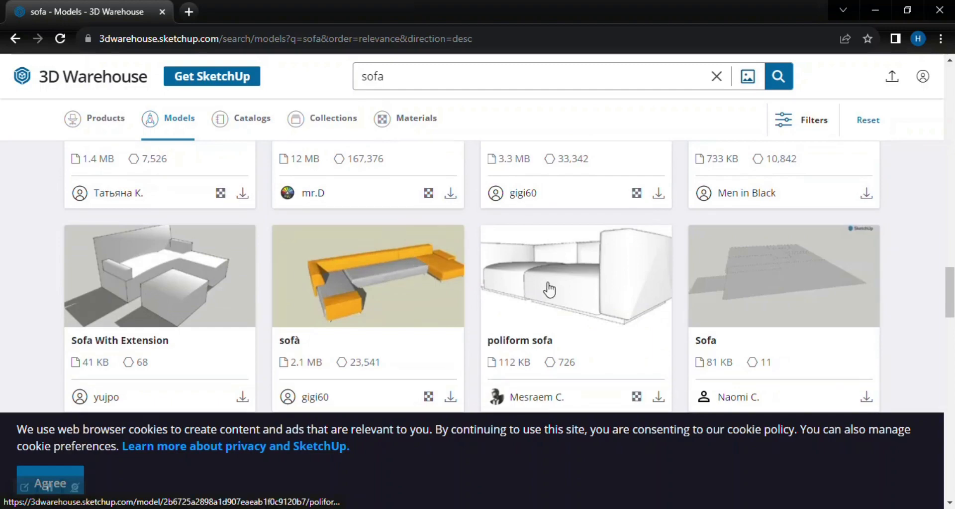
scroll(252, 278, down, 7)
scroll(607, 243, up, 1)
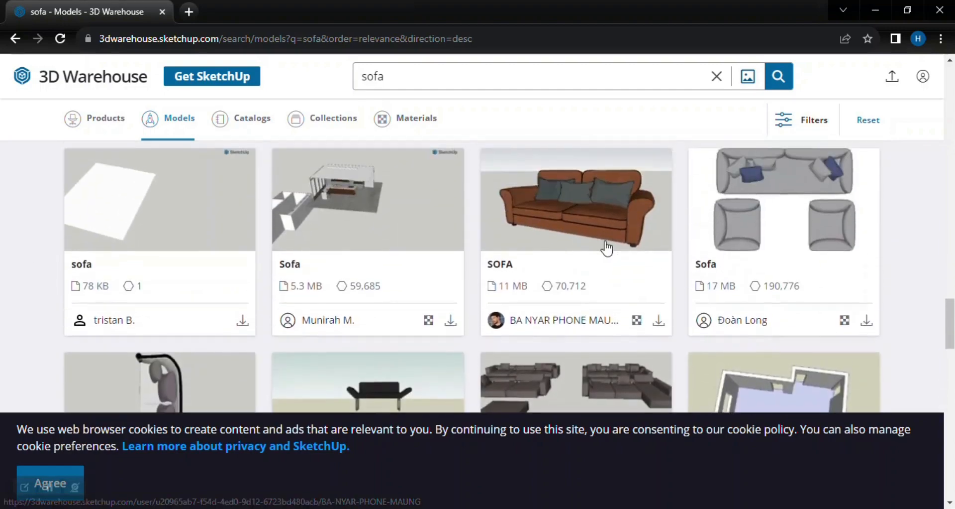
scroll(414, 271, down, 4)
scroll(363, 262, down, 4)
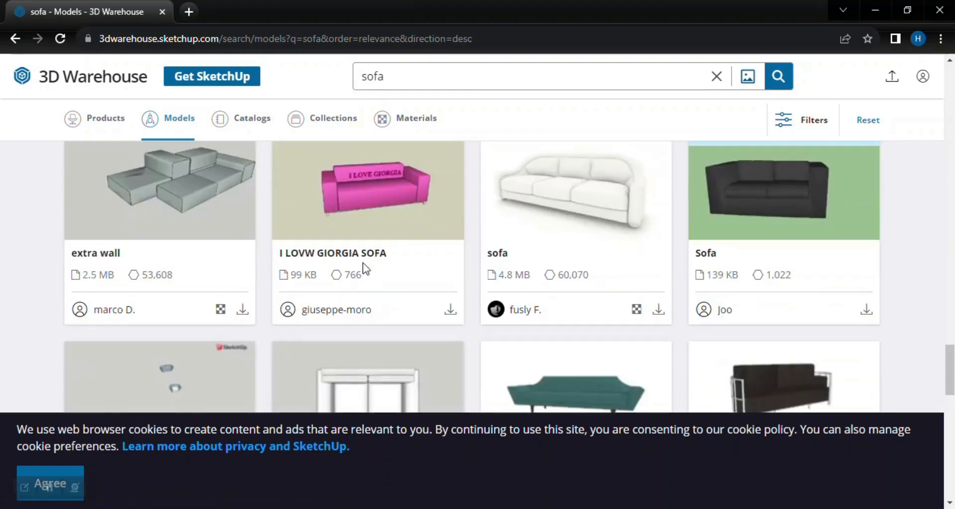
scroll(363, 262, down, 4)
scroll(363, 267, down, 15)
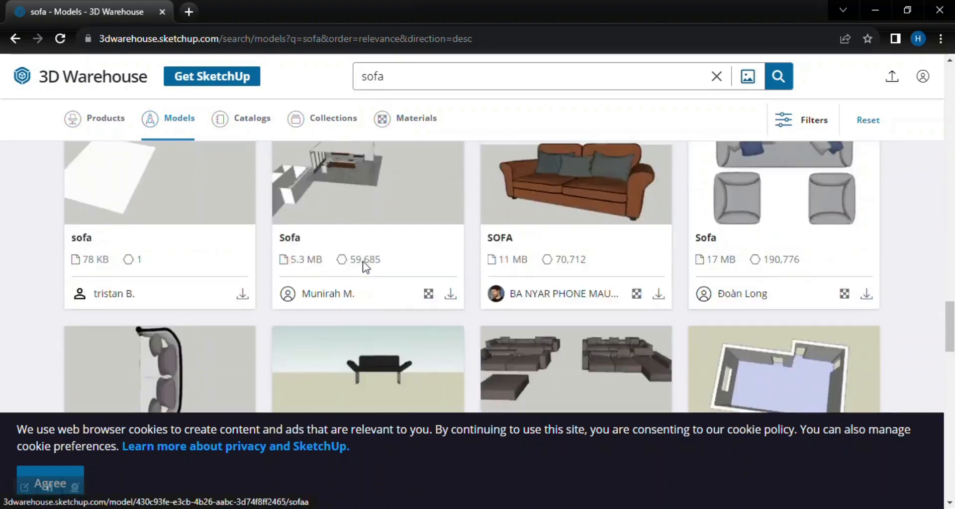
Search the models for "modern sofa" and look through the modern sofa models.
scroll(453, 260, up, 4)
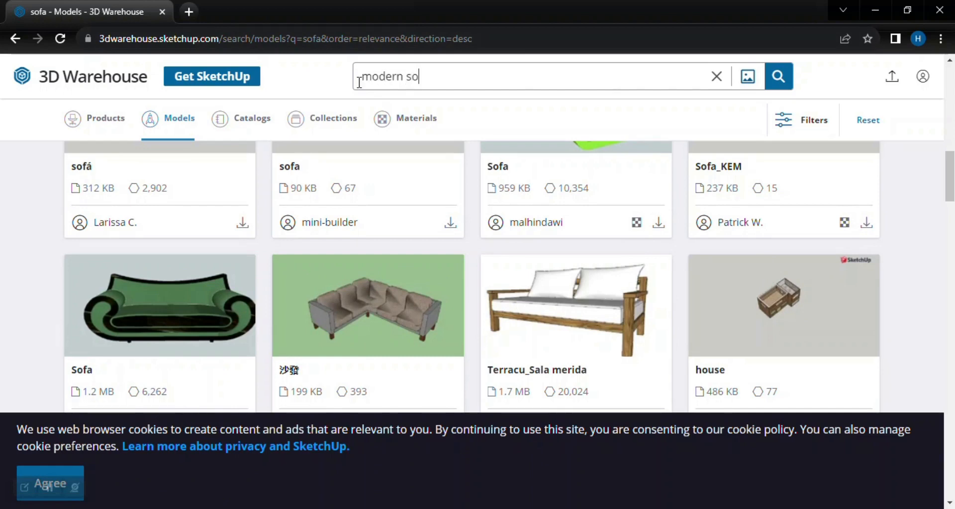
key(Return)
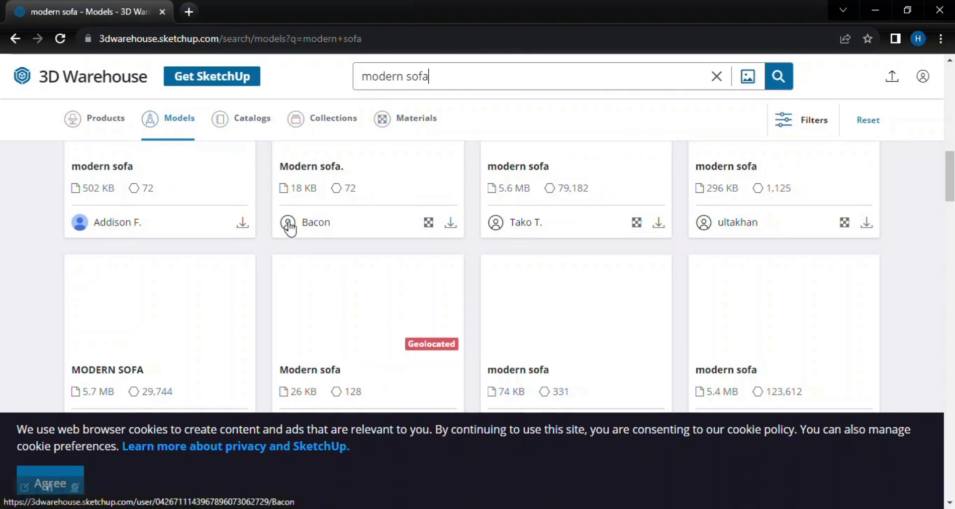
scroll(287, 222, up, 3)
scroll(231, 223, down, 4)
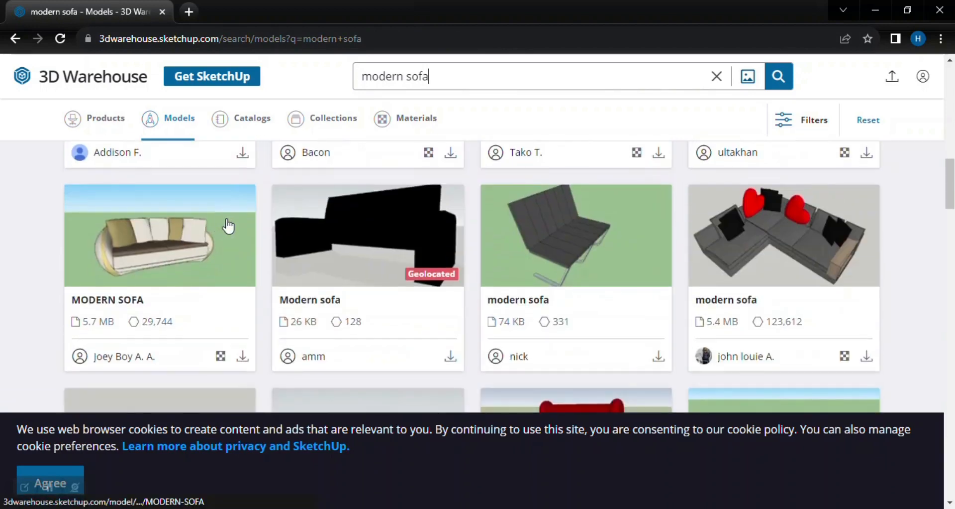
scroll(228, 220, up, 1)
scroll(796, 232, down, 3)
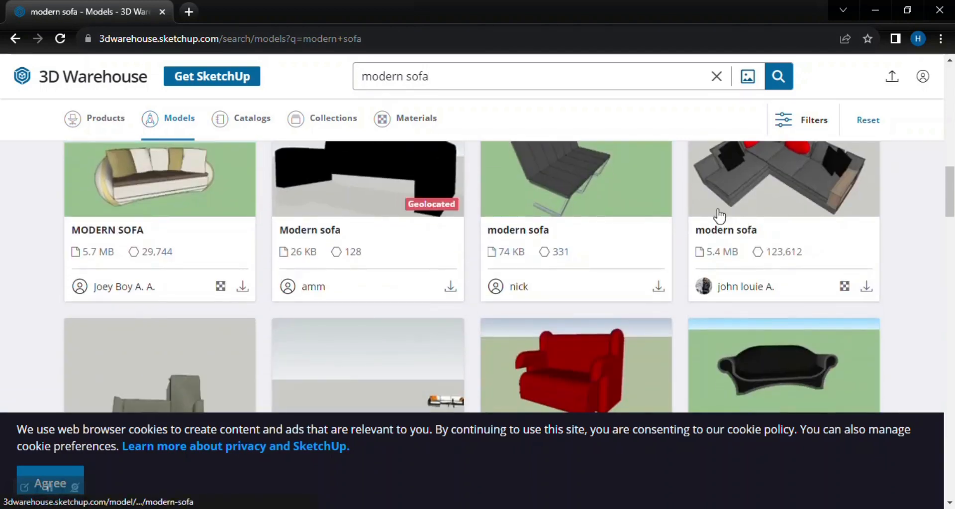
scroll(517, 214, up, 1)
scroll(581, 196, down, 4)
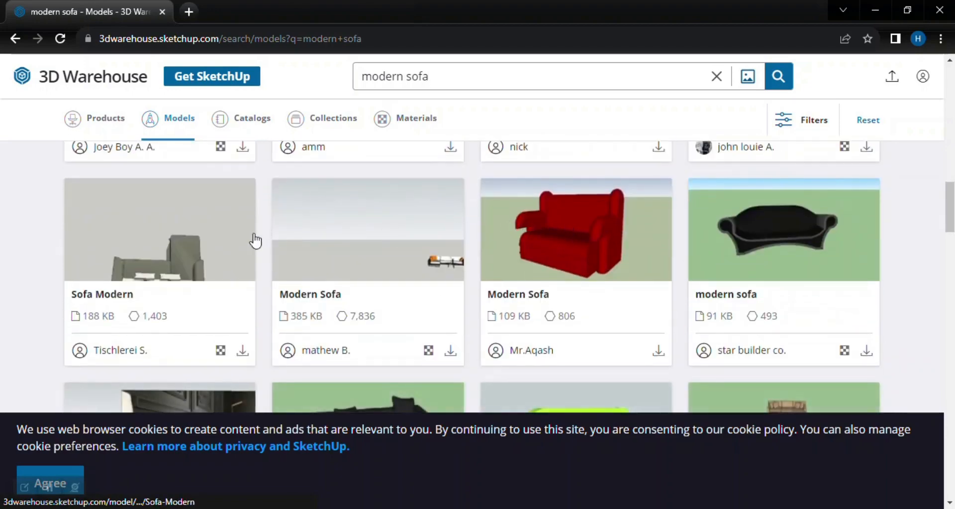
scroll(437, 202, down, 4)
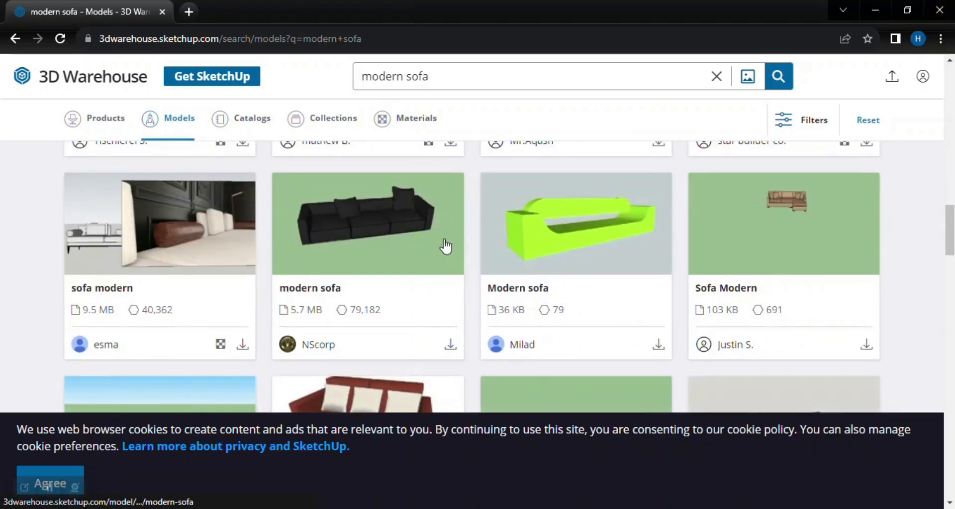
scroll(446, 246, down, 5)
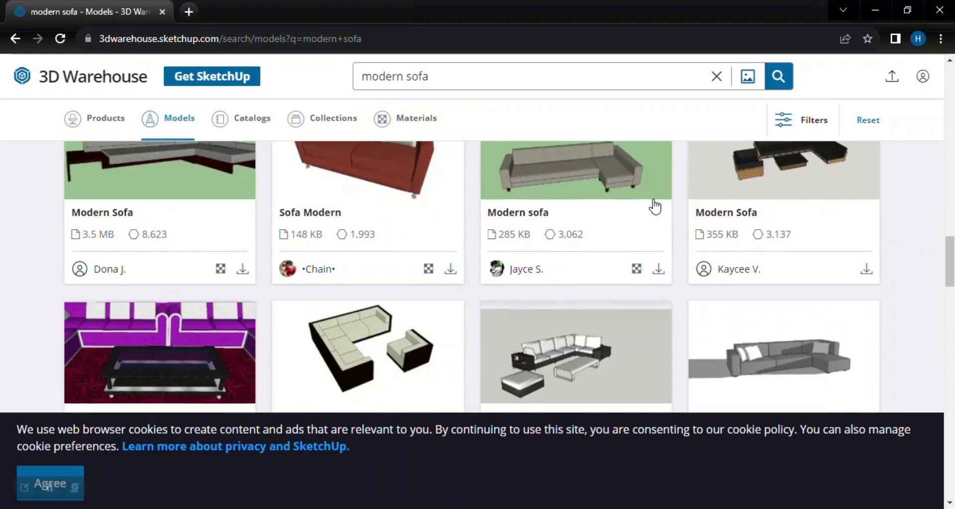
scroll(655, 206, up, 1)
scroll(605, 239, down, 3)
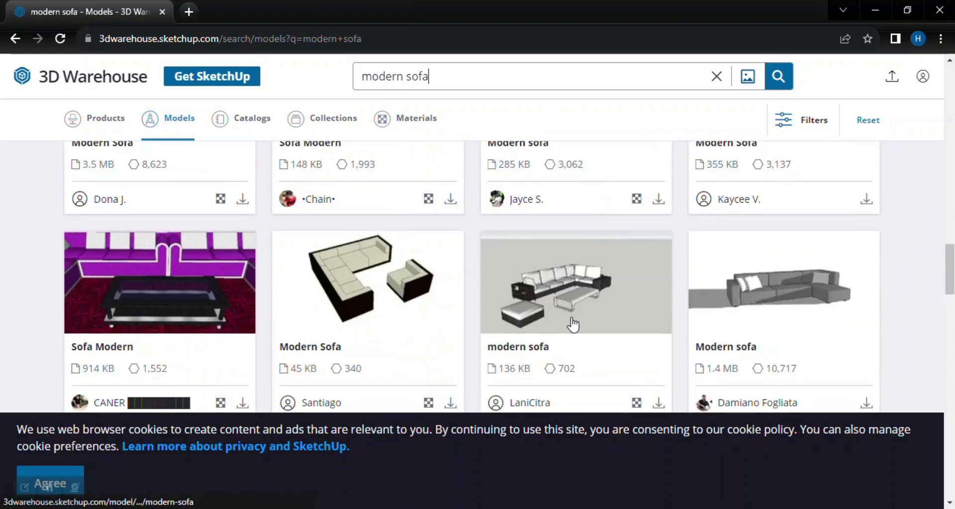
scroll(559, 314, down, 1)
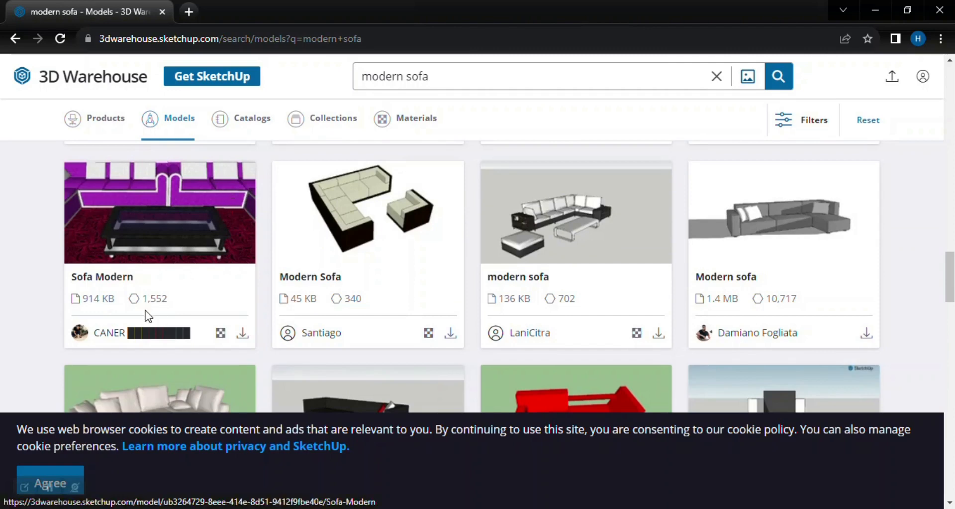
Open the page of the modern corner sofa with the ottoman and coffee table and review its model info.
click(637, 333)
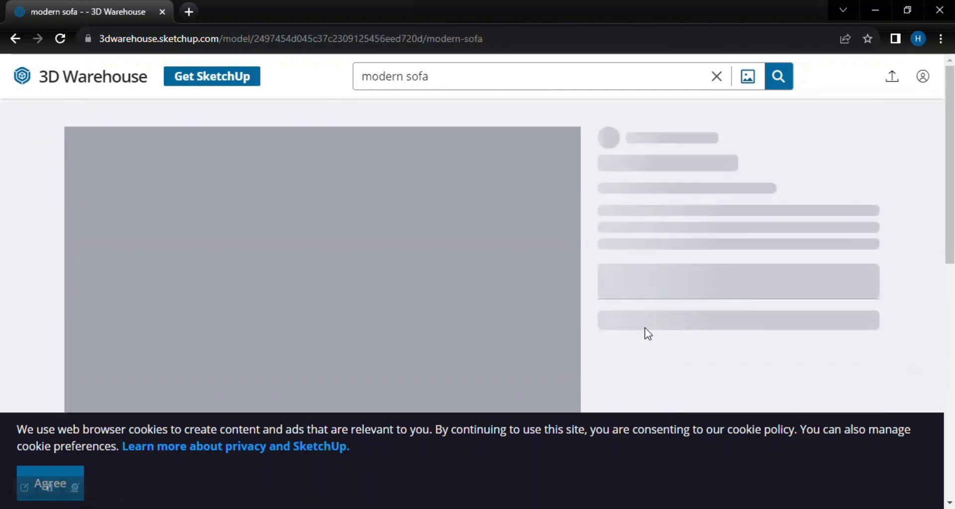
scroll(416, 229, down, 8)
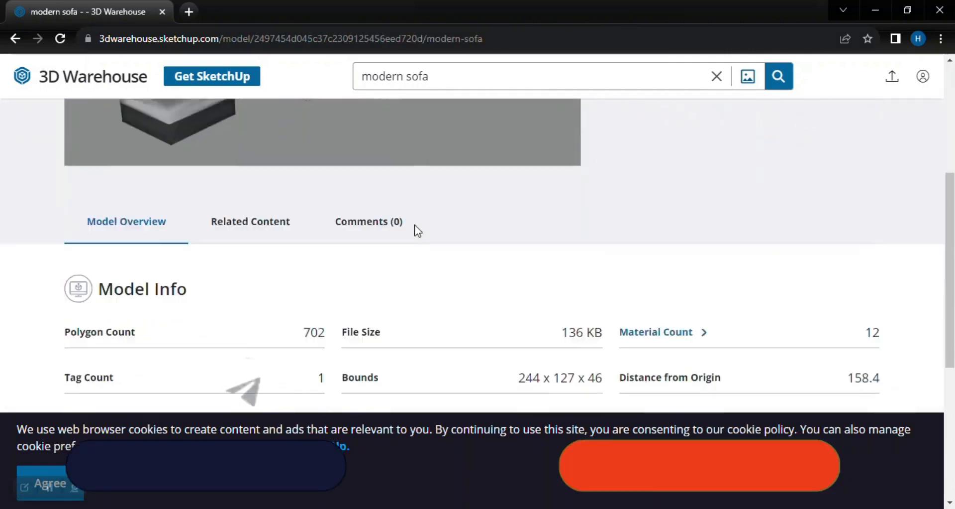
scroll(335, 226, up, 5)
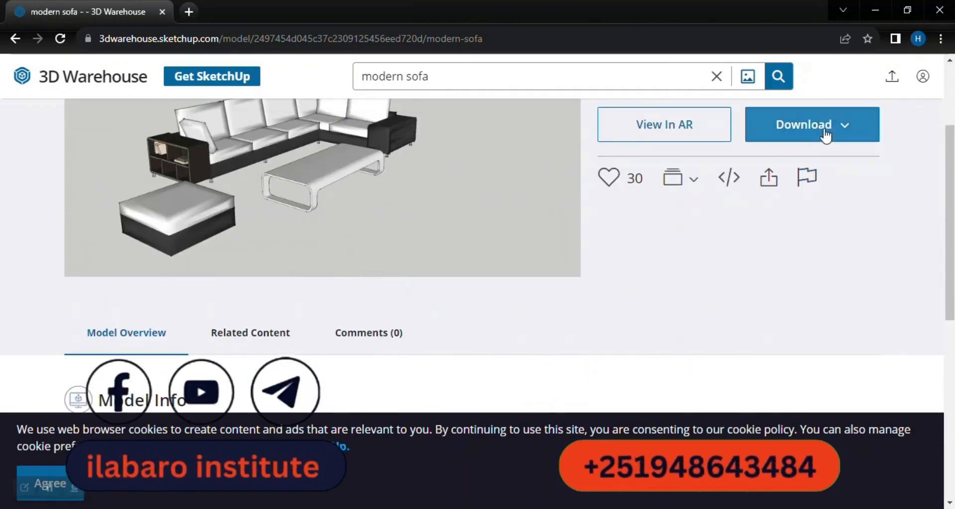
Request the modern sofa download and sign in to 3D Warehouse with the existing Google account.
click(824, 124)
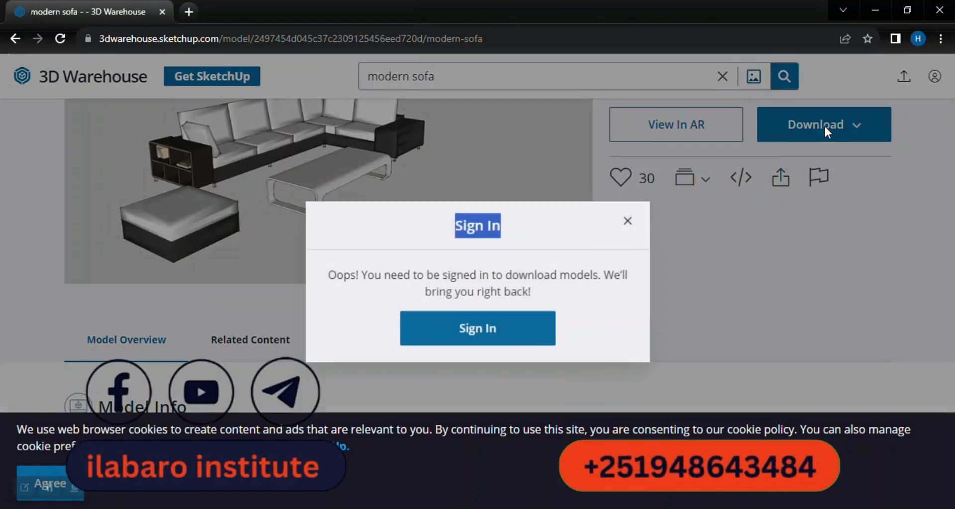
click(479, 328)
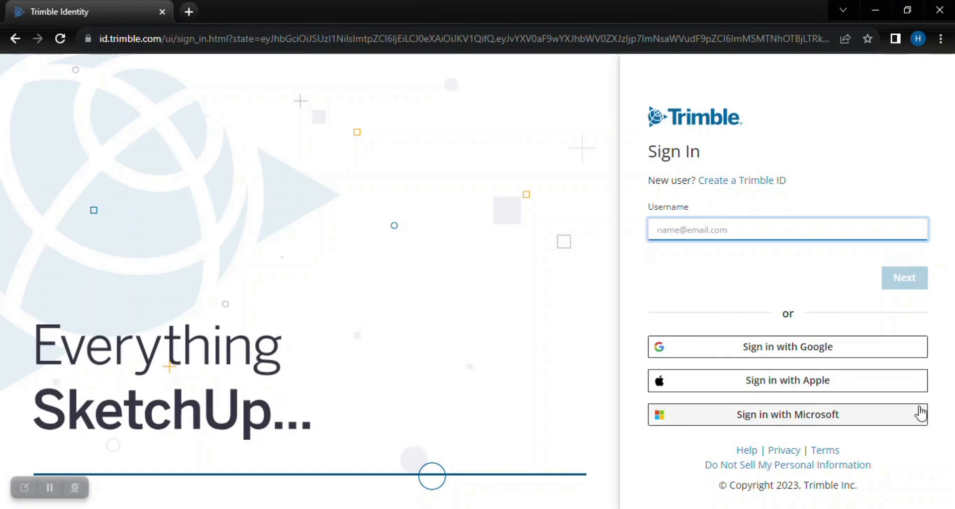
click(826, 353)
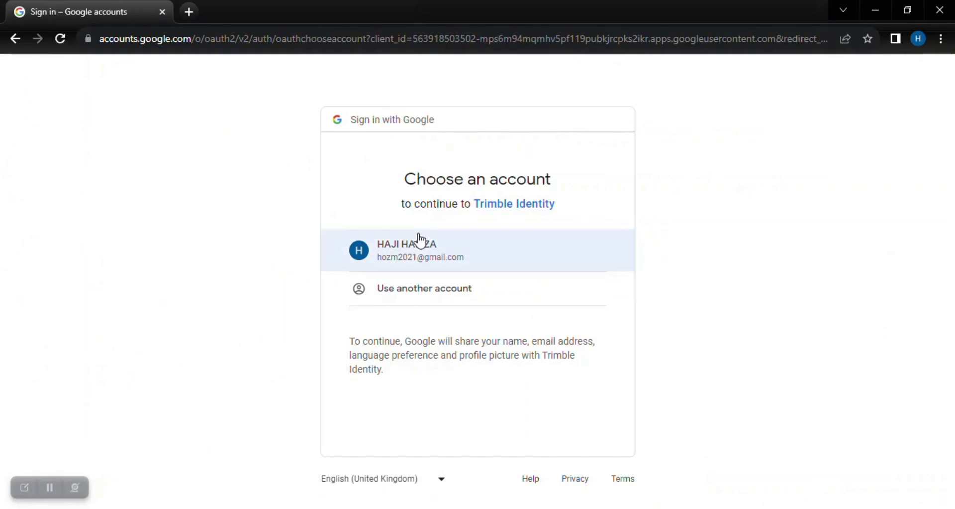
click(418, 238)
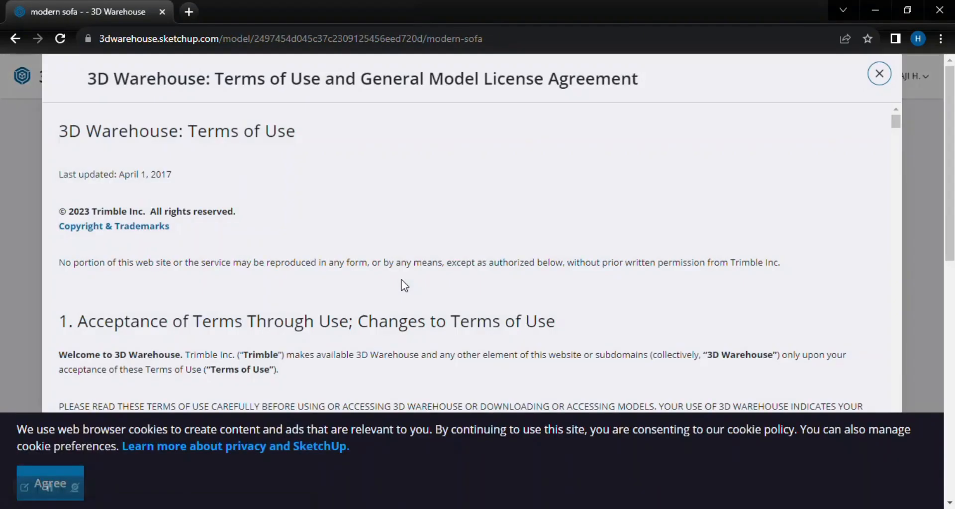
Go through the Terms of Use and General Model License Agreement, agree to the cookies and accept the terms.
drag(950, 106, 949, 280)
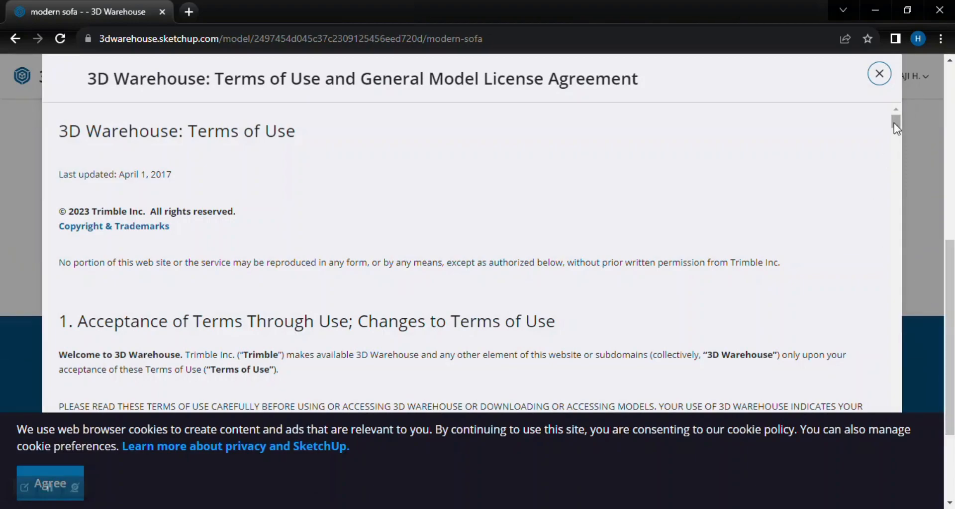
drag(894, 125, 850, 483)
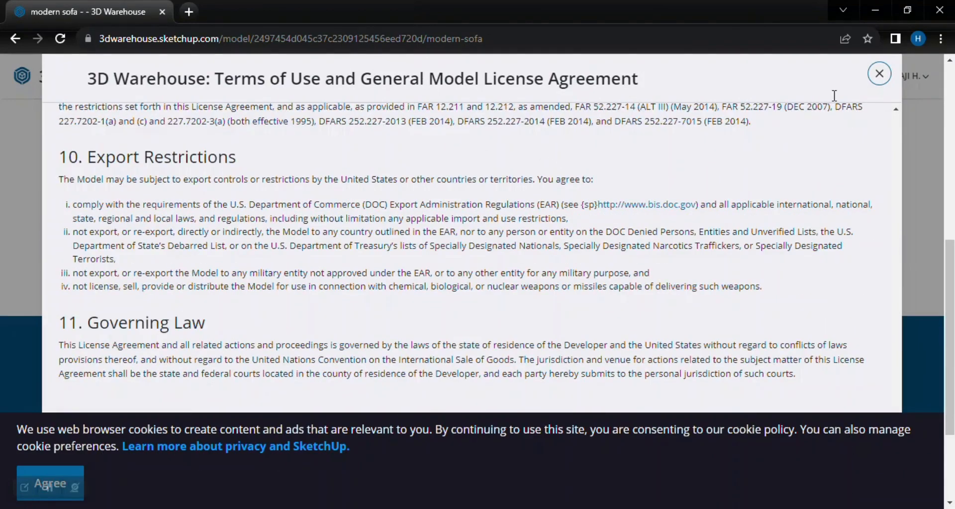
click(62, 477)
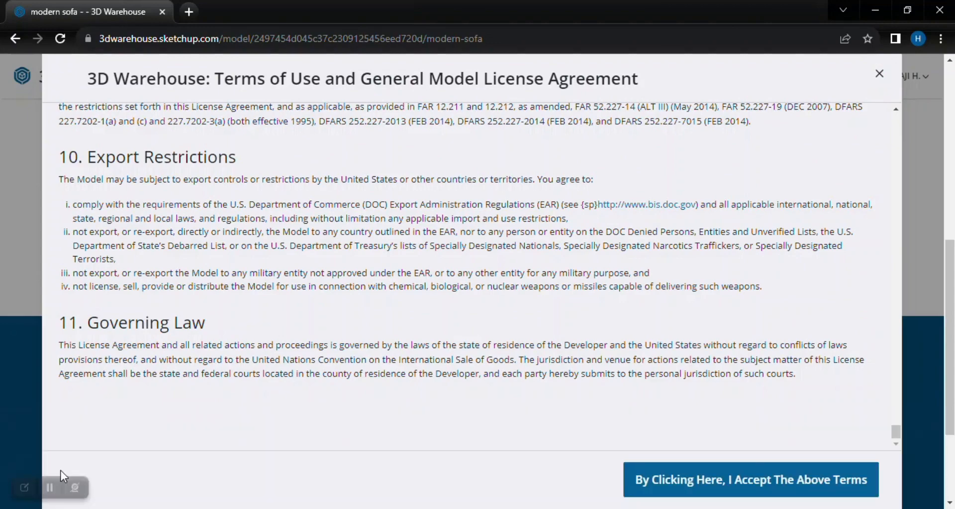
click(705, 485)
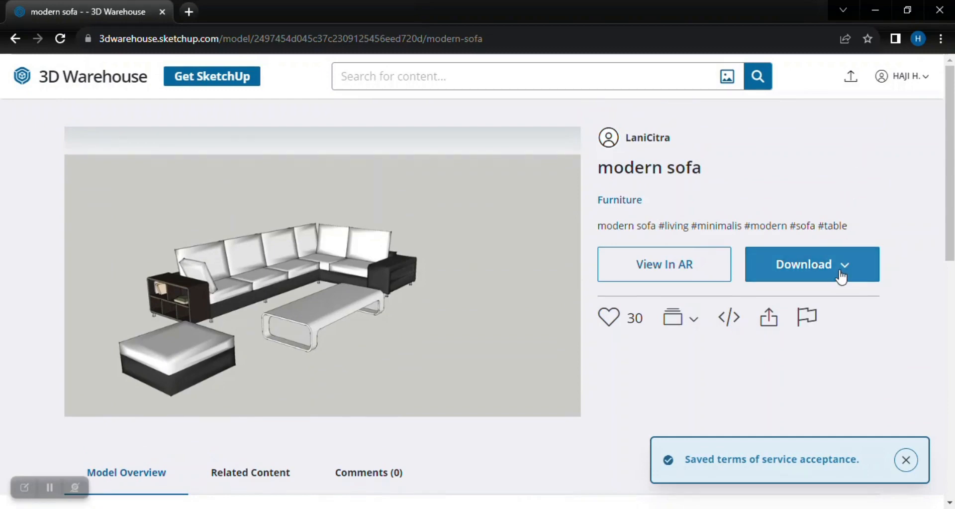
Download the modern sofa model as a SketchUp 2022 file and dismiss the request to download multiple files.
click(843, 264)
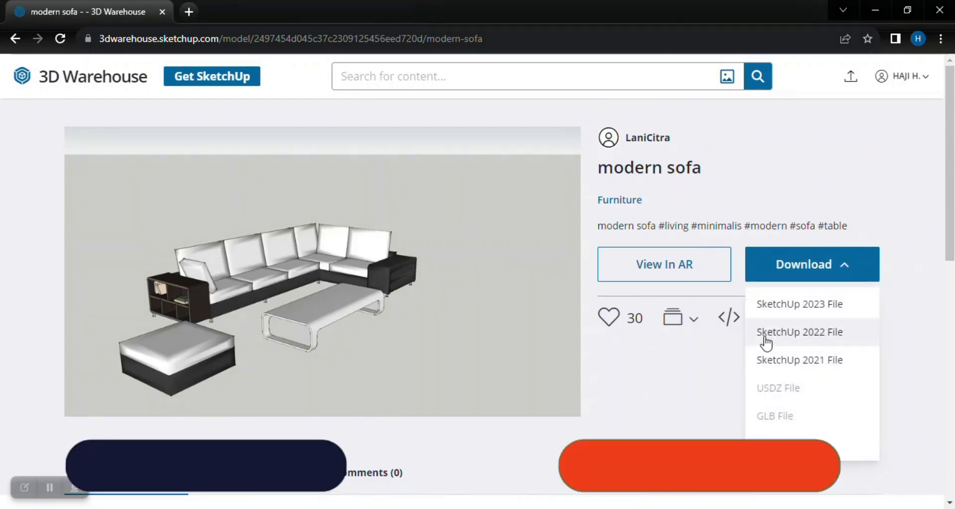
click(816, 341)
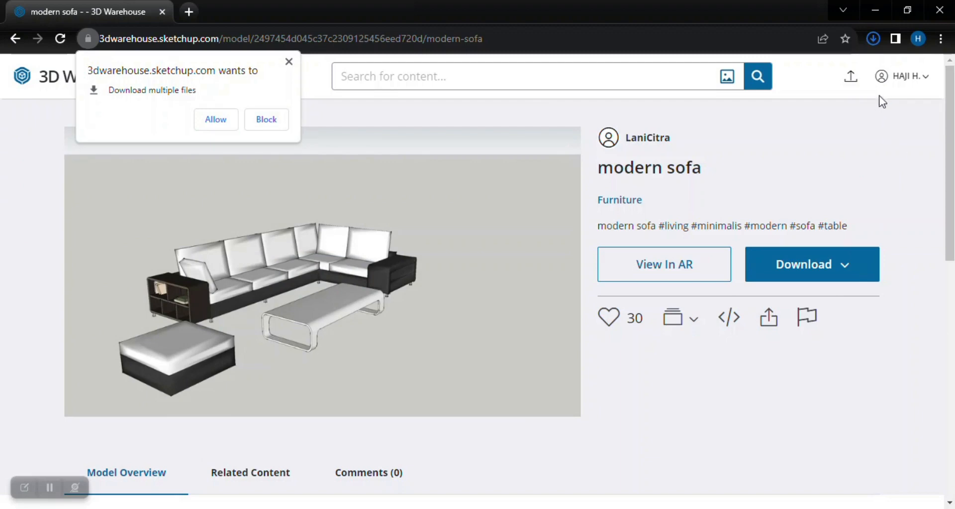
click(872, 39)
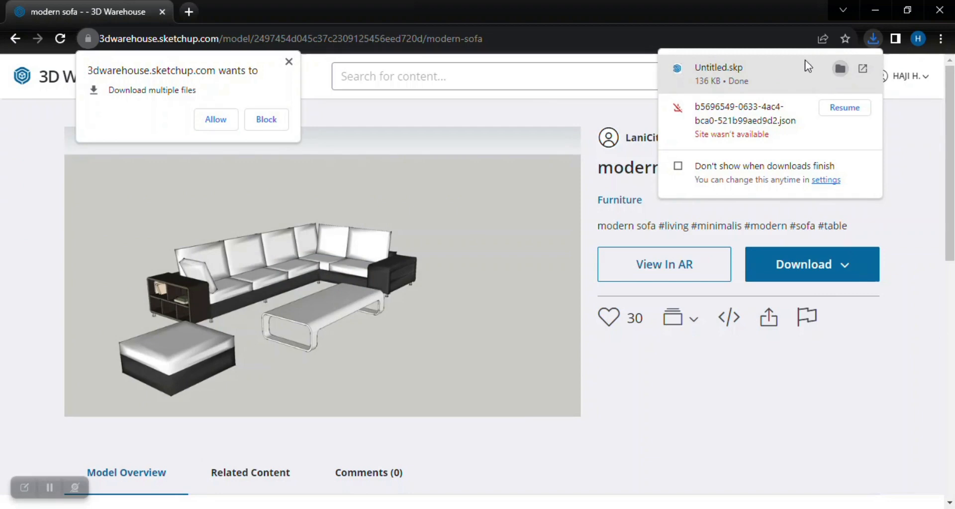
click(289, 61)
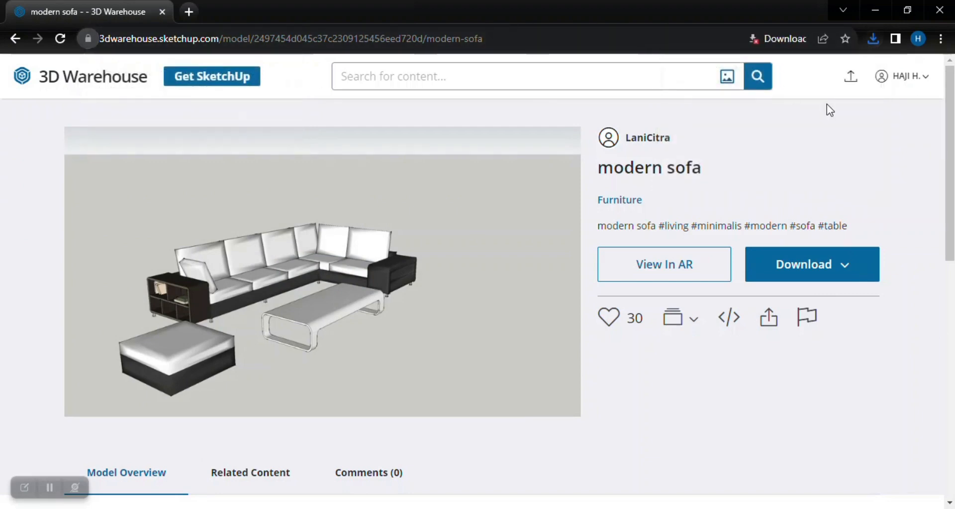
Show the downloaded Untitled.skp file in the Downloads folder.
click(871, 40)
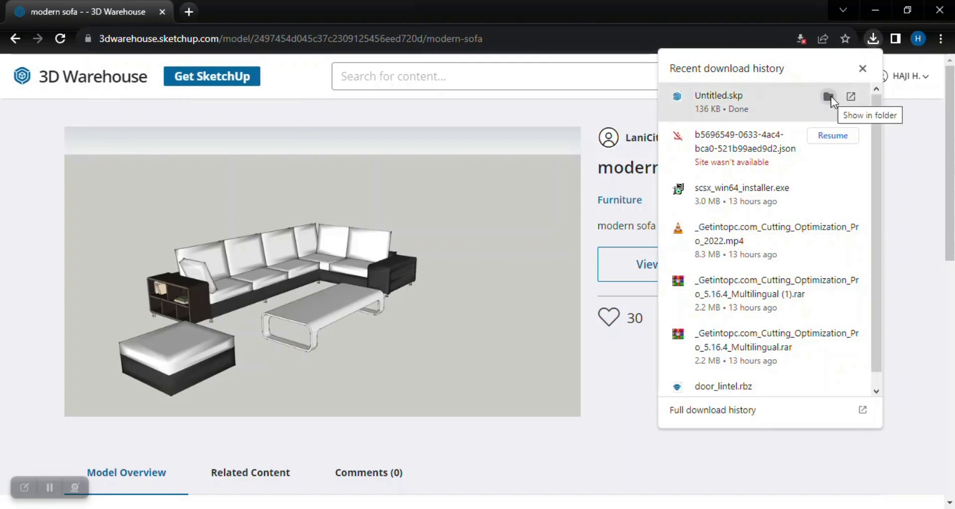
click(831, 97)
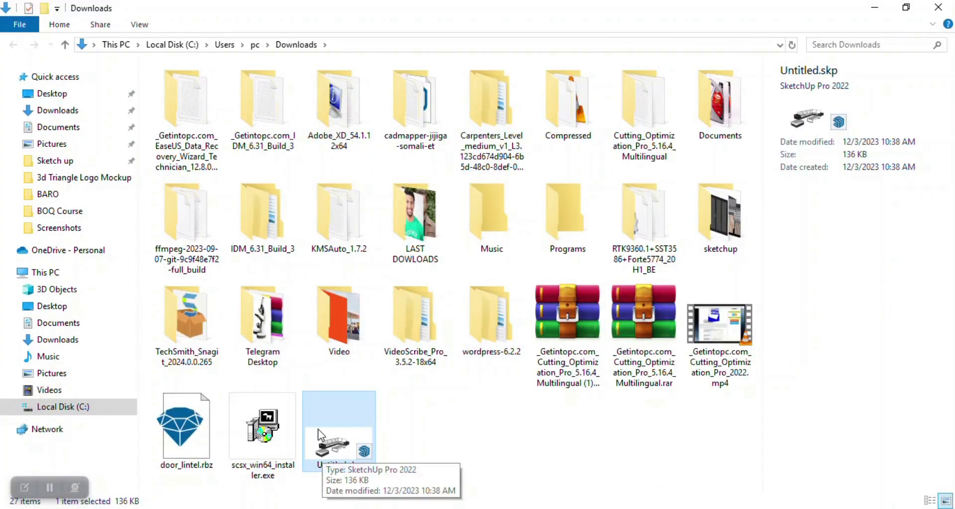
click(467, 436)
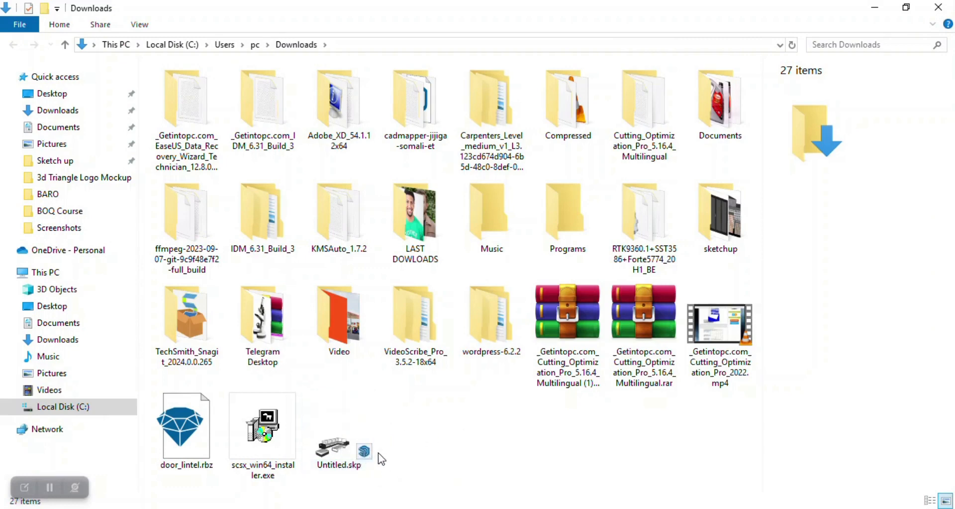
Bring Untitled.skp from the Downloads folder into the lesson 6 model in SketchUp and place it beside the house.
click(340, 452)
mouse_move(314, 462)
mouse_down()
mouse_move(209, 507)
mouse_move(234, 507)
mouse_move(246, 495)
mouse_up()
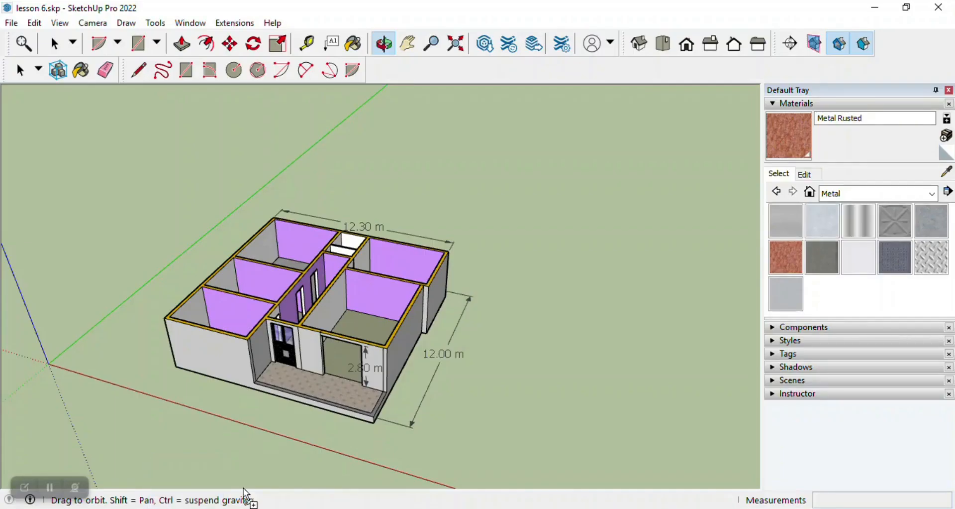
drag(476, 356, 491, 341)
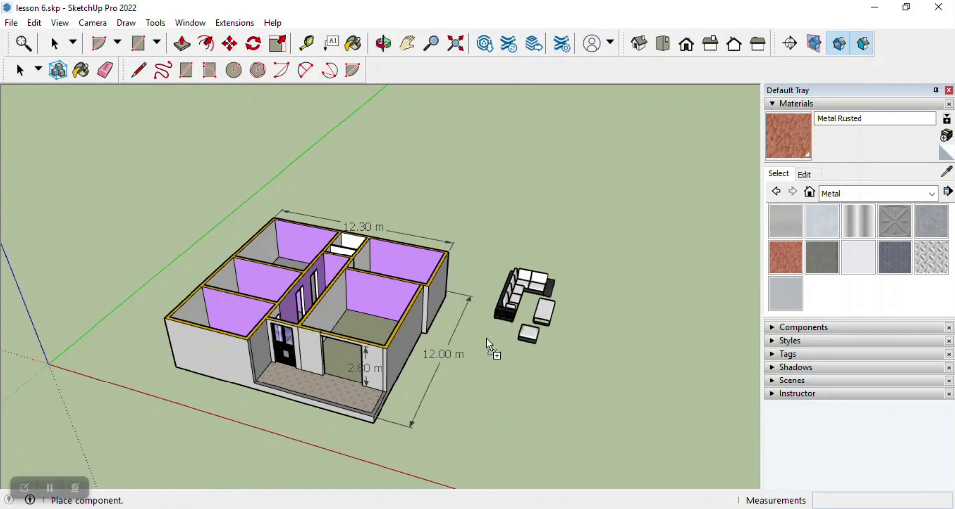
Insert a second copy of Untitled.skp next to the first sofa set and delete that copy.
click(875, 7)
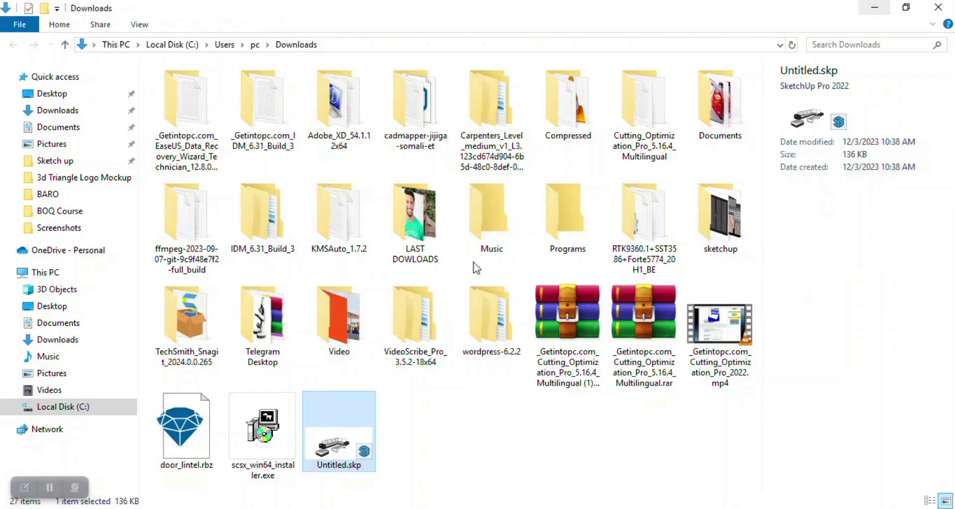
mouse_move(329, 429)
mouse_down()
mouse_move(296, 507)
mouse_move(226, 507)
mouse_move(319, 507)
mouse_move(182, 508)
mouse_move(506, 370)
mouse_up()
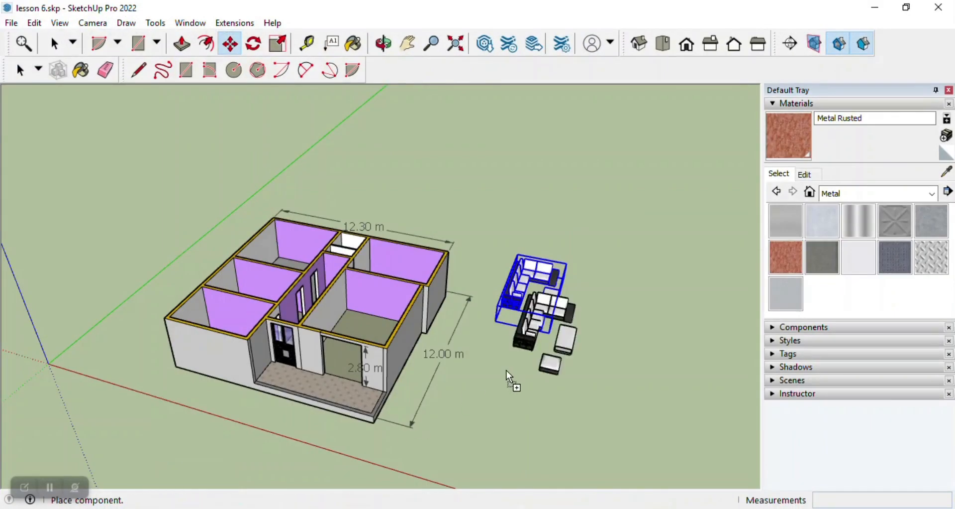
click(573, 365)
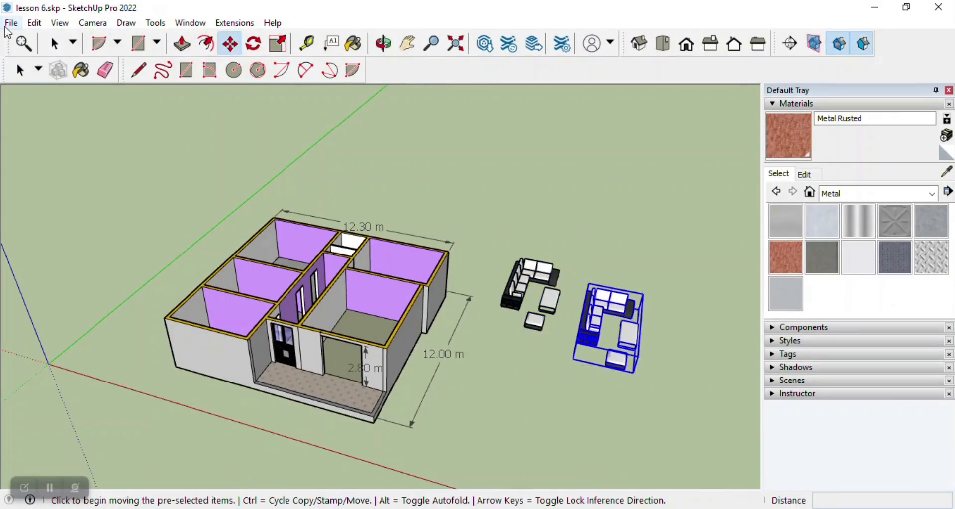
click(54, 44)
key(Delete)
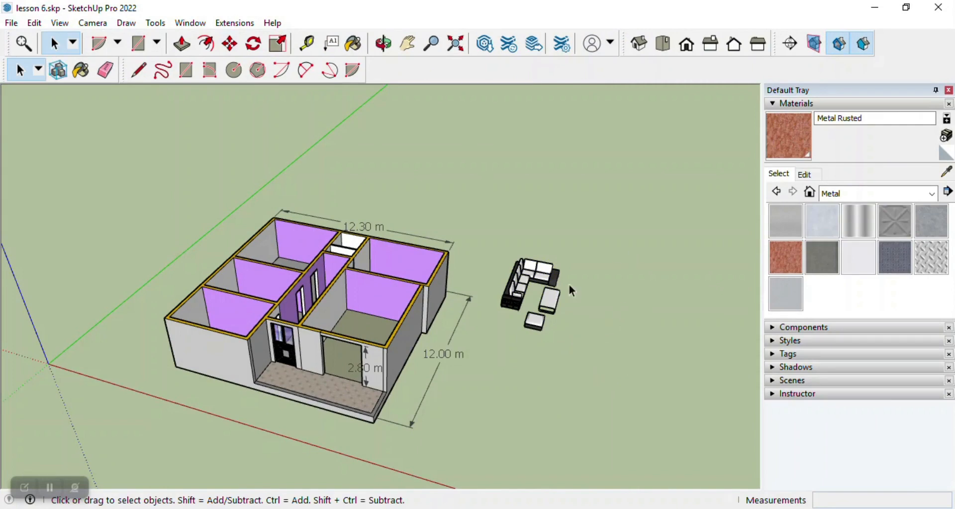
Examine the placed sofa set up close, opening its component for editing and leaving it again.
scroll(618, 255, up, 5)
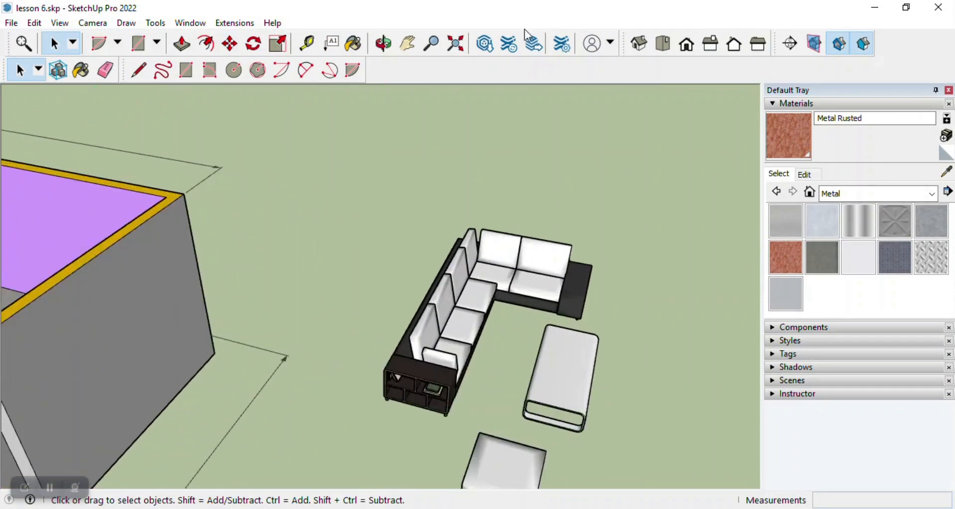
click(383, 43)
drag(518, 166, 597, 376)
click(53, 43)
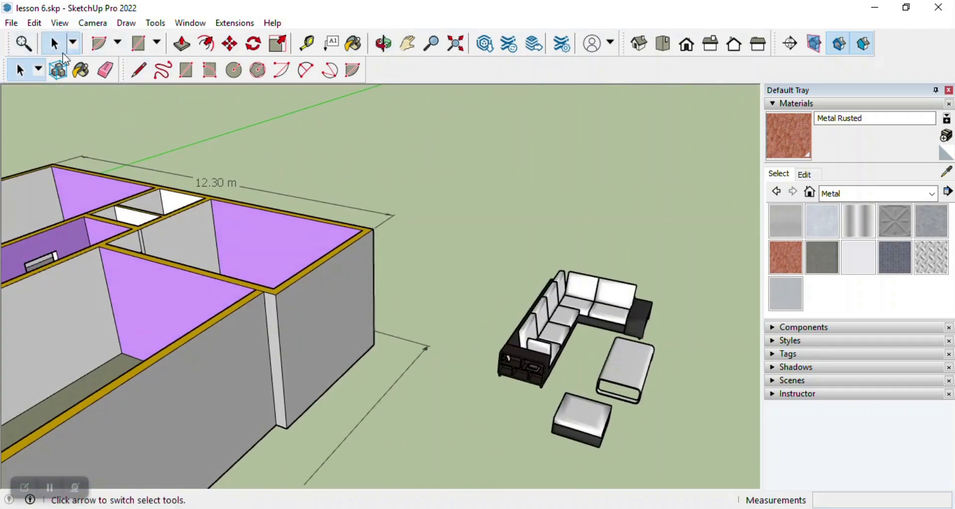
double_click(573, 327)
scroll(573, 327, down, 7)
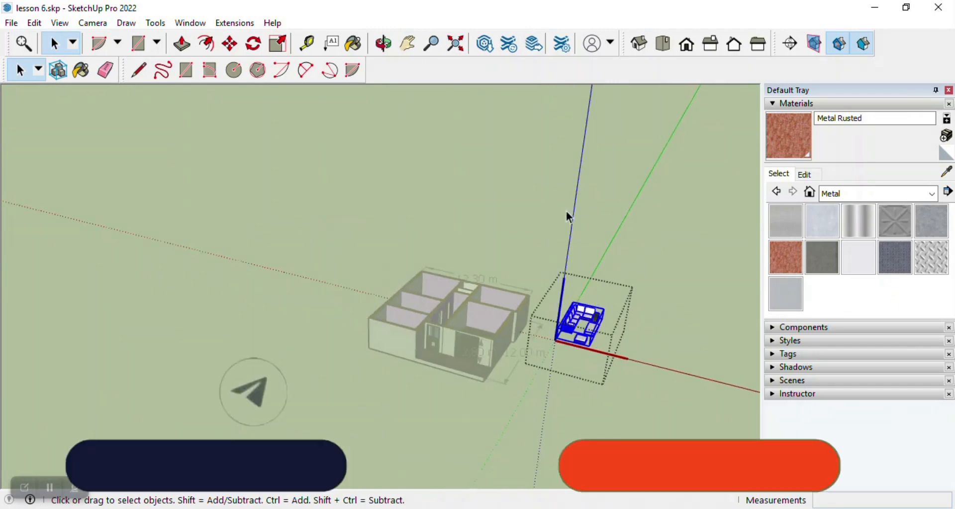
click(567, 214)
Move the sofa set about 11.8 m from beside the house into the large front room by the veranda.
scroll(598, 318, up, 2)
click(573, 329)
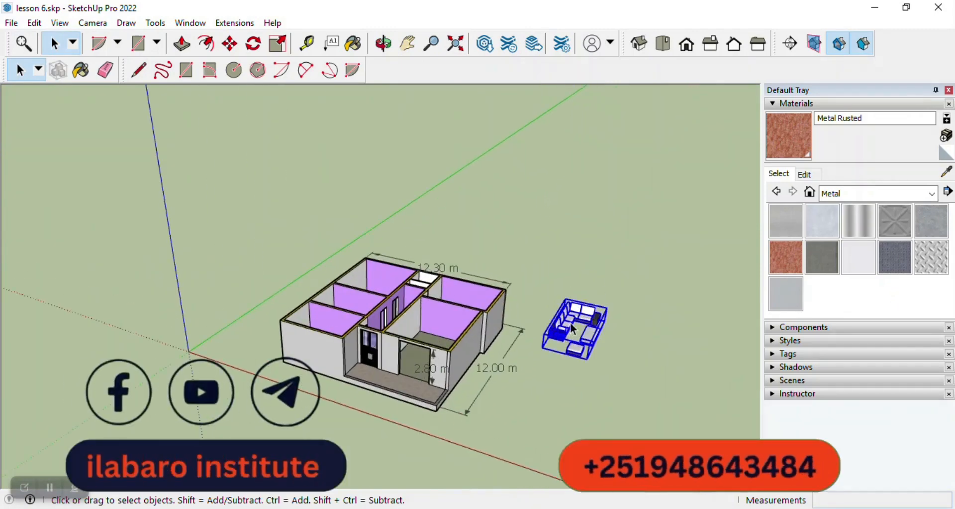
click(229, 43)
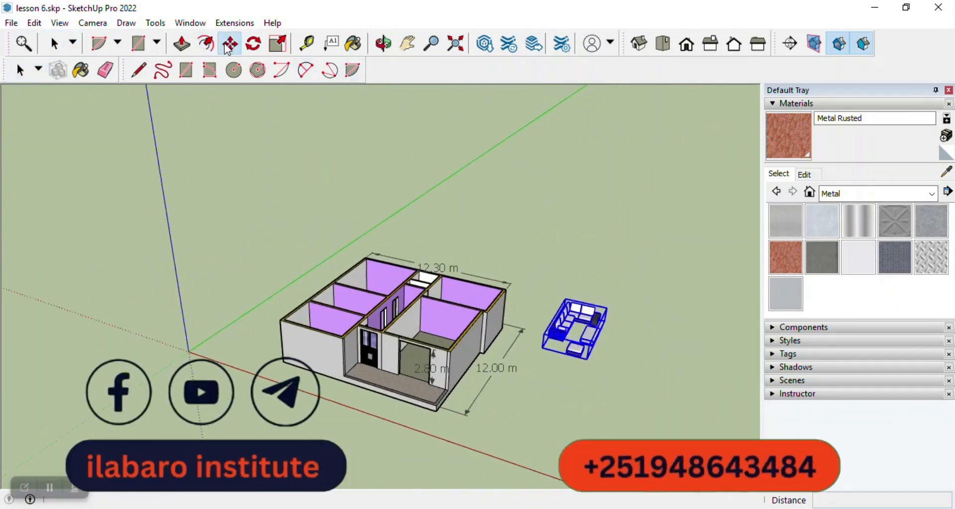
click(552, 342)
scroll(437, 334, up, 5)
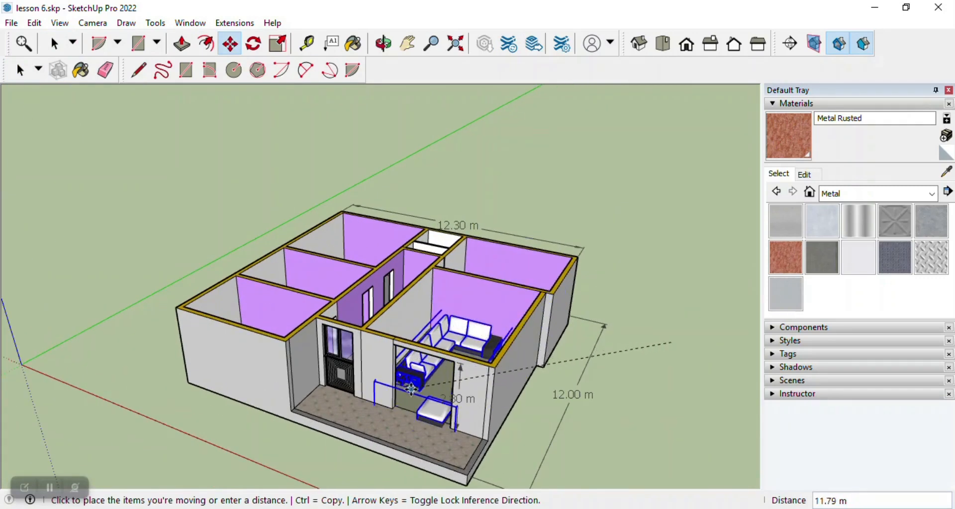
click(410, 387)
Scale the sofa set down along its length and slightly across its width so it fits inside the front room.
click(384, 43)
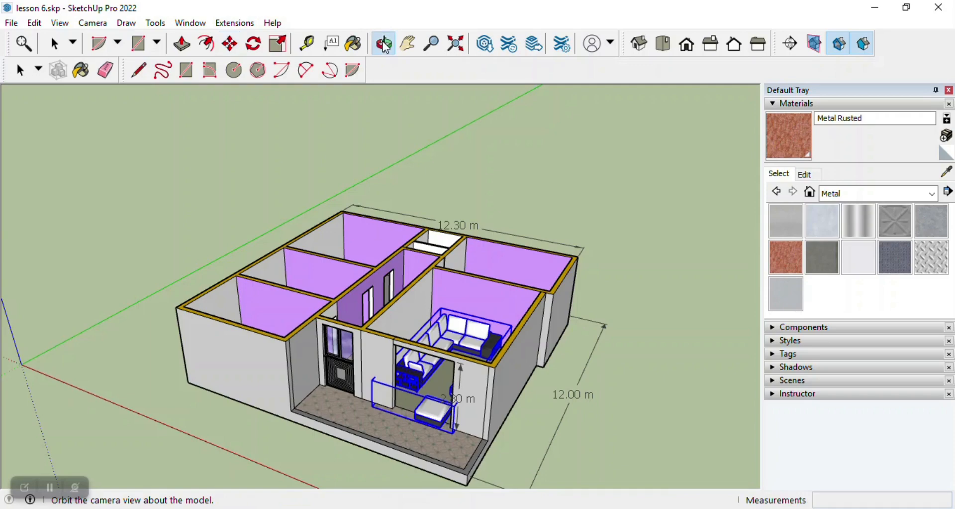
drag(448, 289, 470, 344)
scroll(468, 348, up, 4)
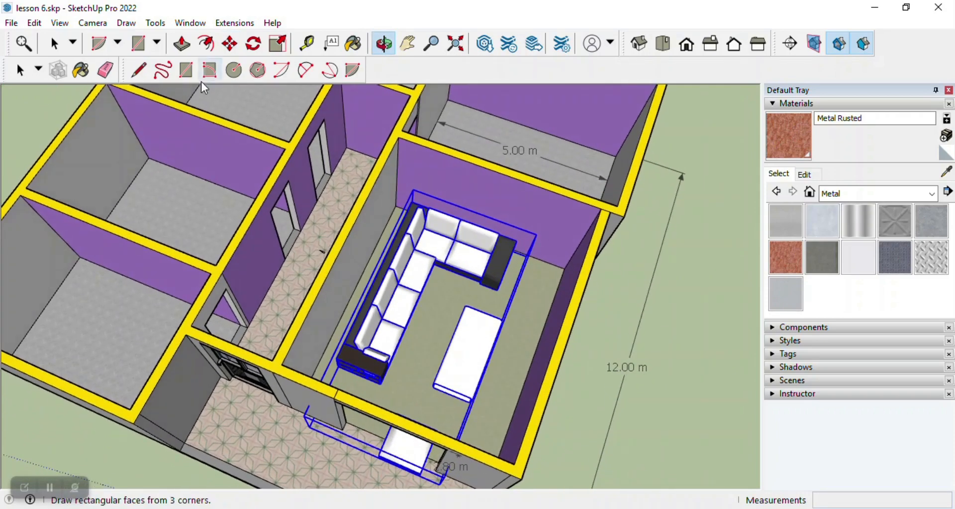
click(278, 44)
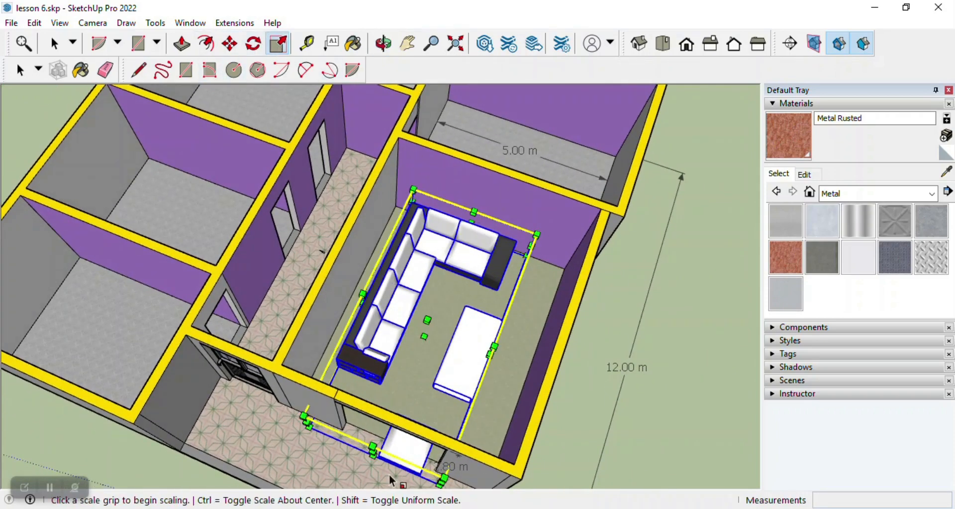
click(372, 451)
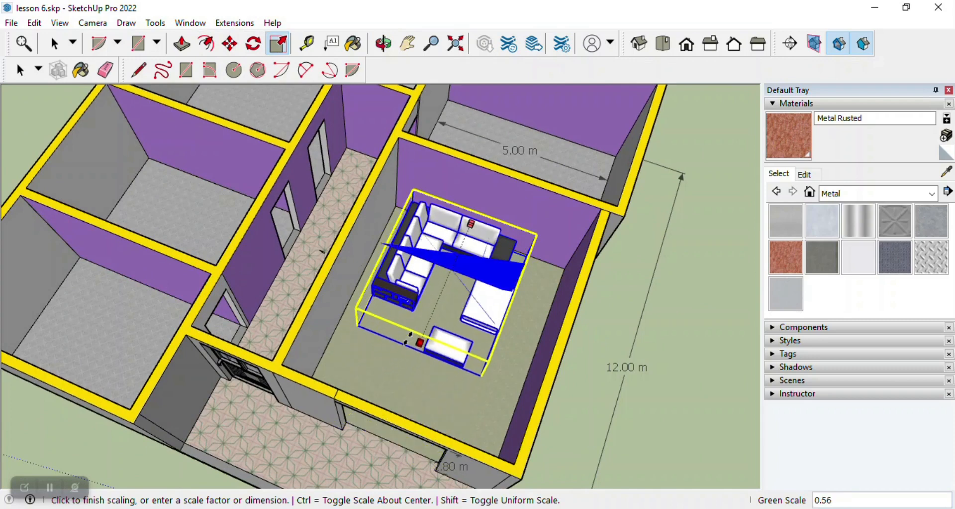
click(408, 342)
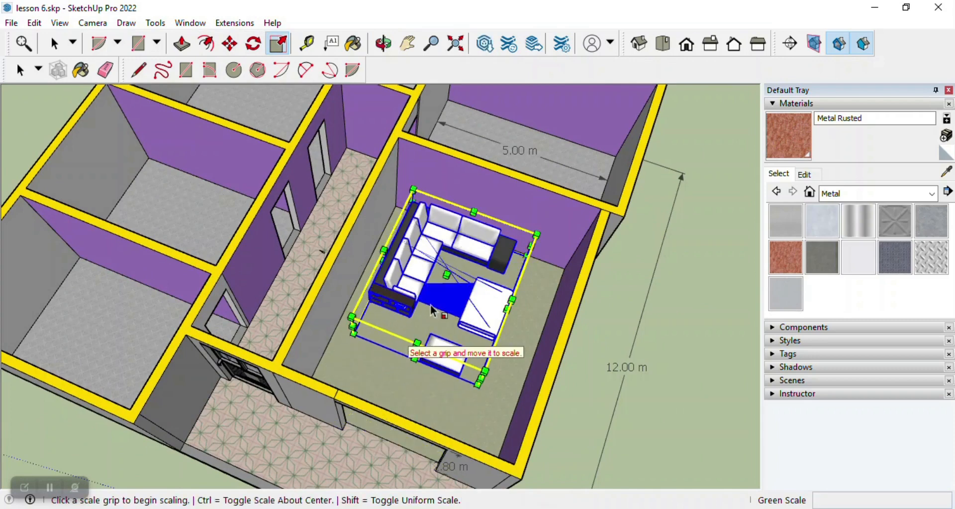
click(512, 301)
click(482, 309)
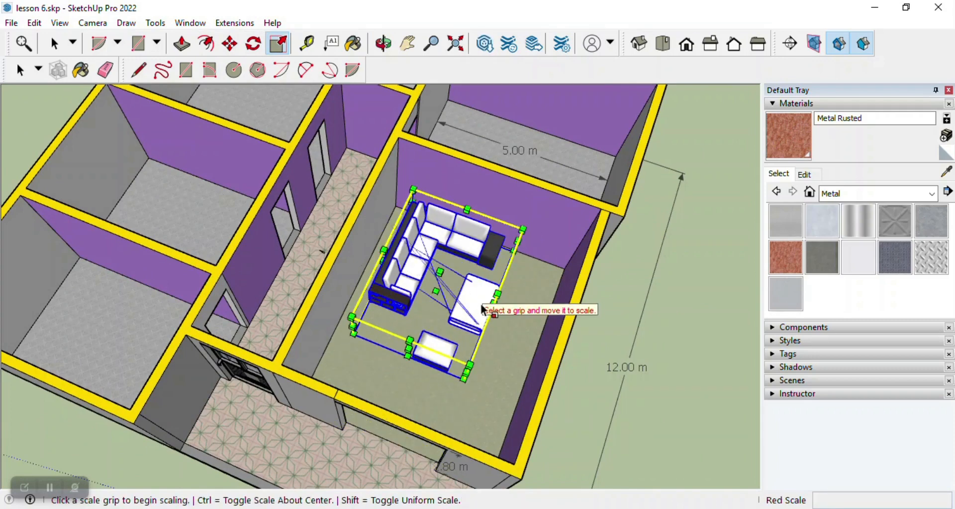
Examine how the scaled sofa set sits within the front room's walls and floor.
scroll(438, 274, down, 3)
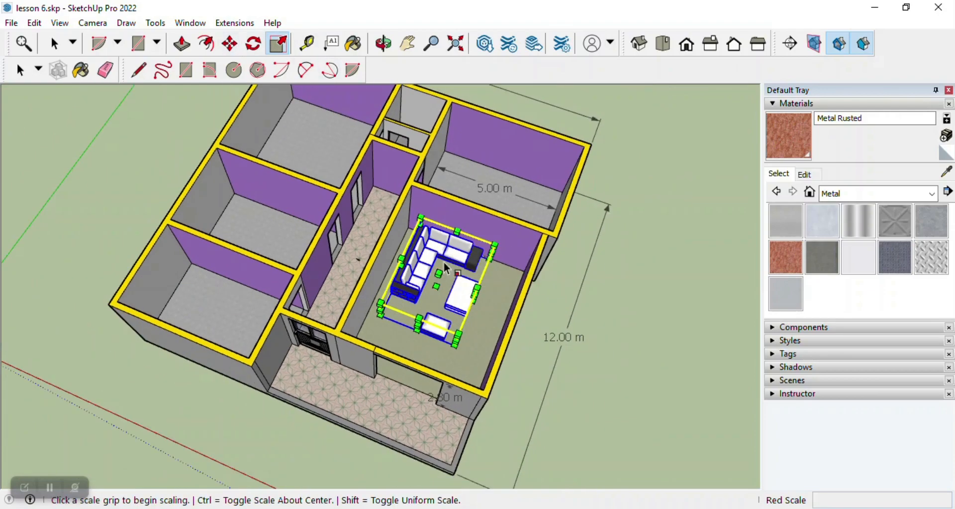
click(384, 43)
scroll(335, 242, up, 5)
drag(335, 241, 498, 259)
scroll(399, 134, down, 2)
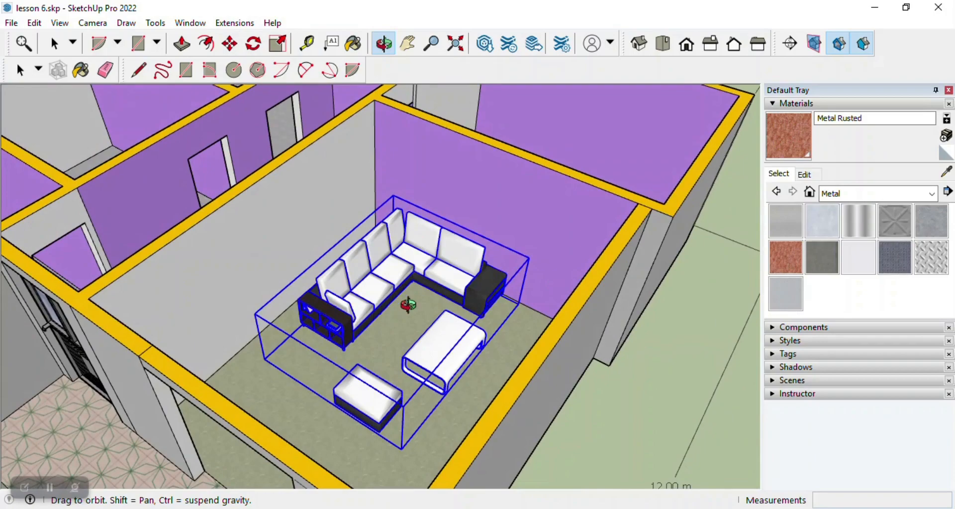
Examine the sofa set from the veranda side, through the front room's wide opening and above its walls.
scroll(358, 307, up, 3)
drag(357, 307, 567, 214)
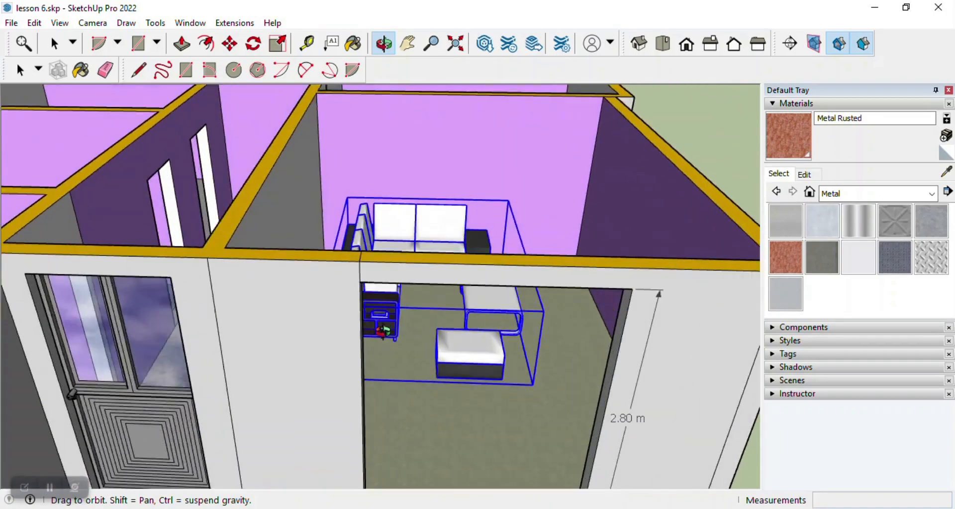
scroll(398, 323, up, 5)
drag(398, 322, 234, 284)
scroll(298, 215, down, 3)
scroll(249, 283, down, 4)
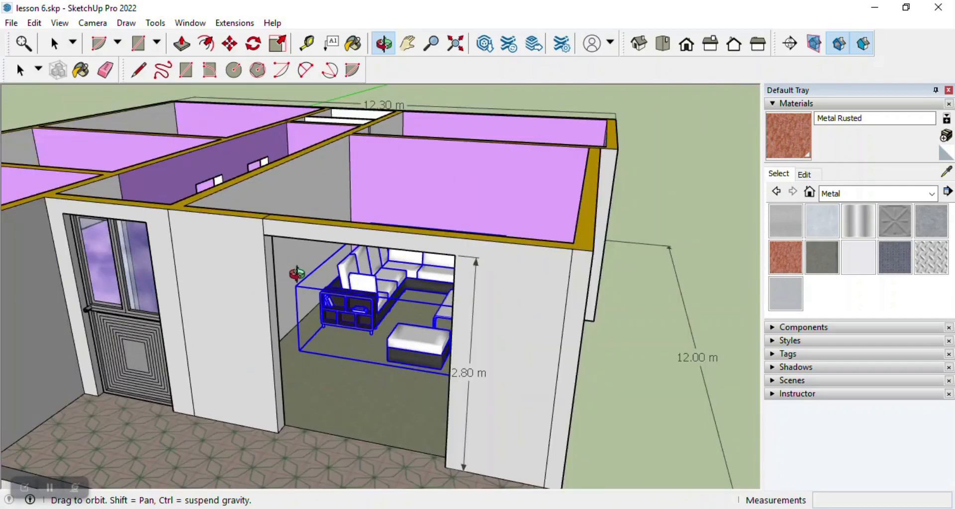
drag(296, 274, 360, 318)
Rotate the sofa set 90° clockwise in the top view, using a centre point on the sofa.
click(254, 44)
middle_drag(458, 181, 444, 286)
scroll(444, 286, down, 5)
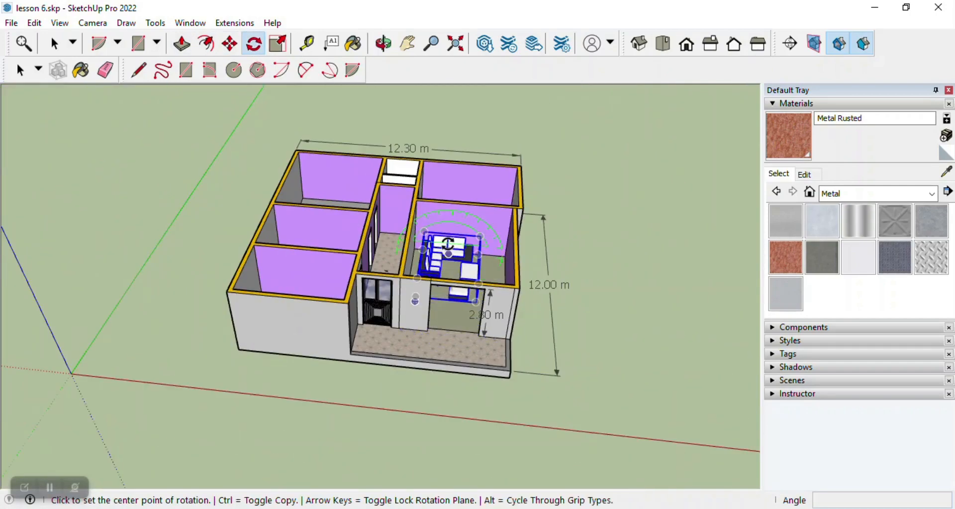
click(673, 42)
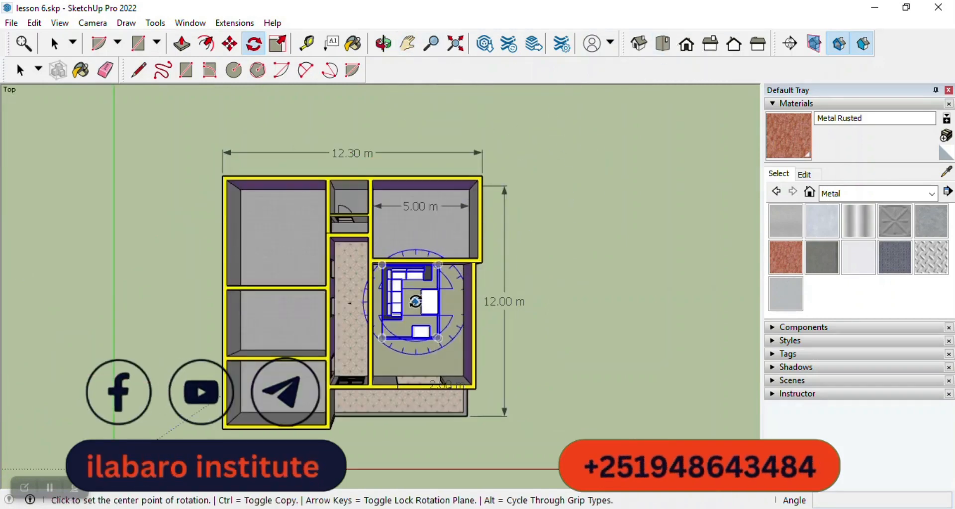
click(416, 301)
key(Escape)
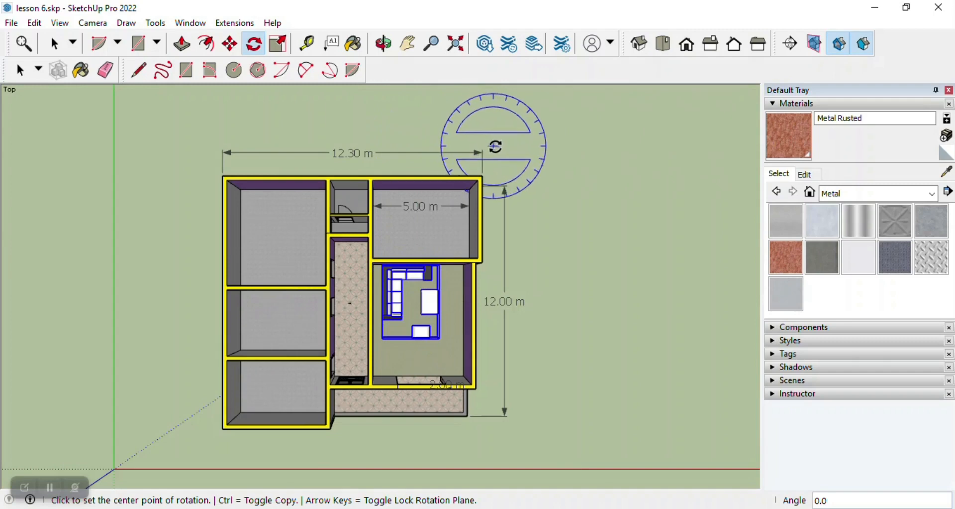
click(399, 293)
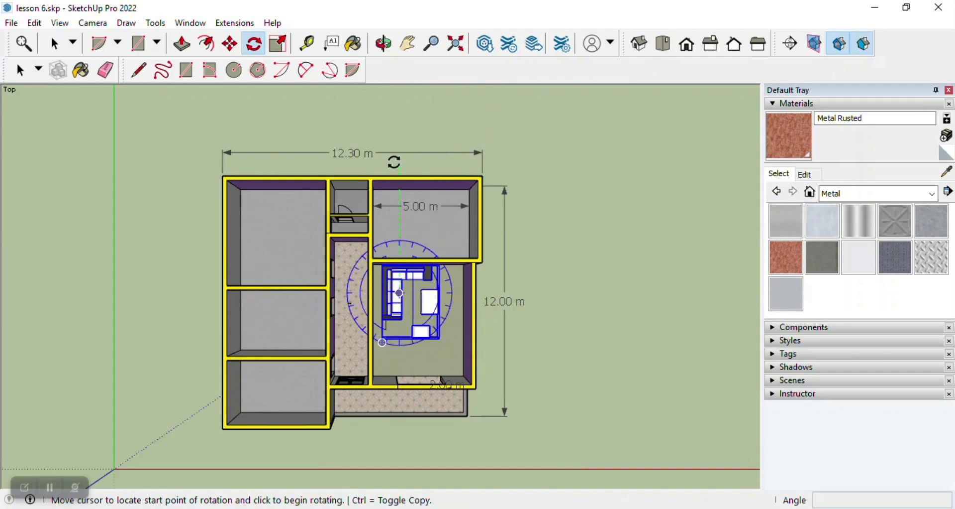
click(541, 292)
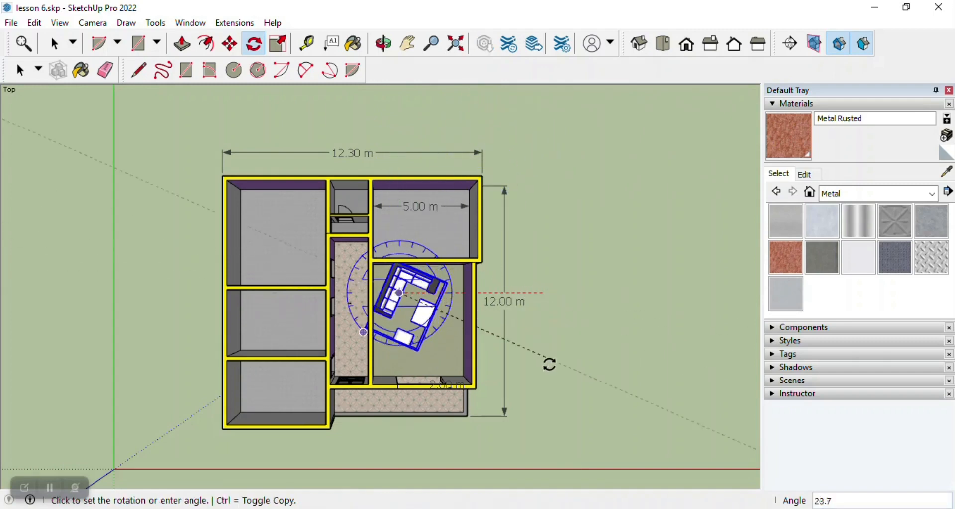
click(395, 439)
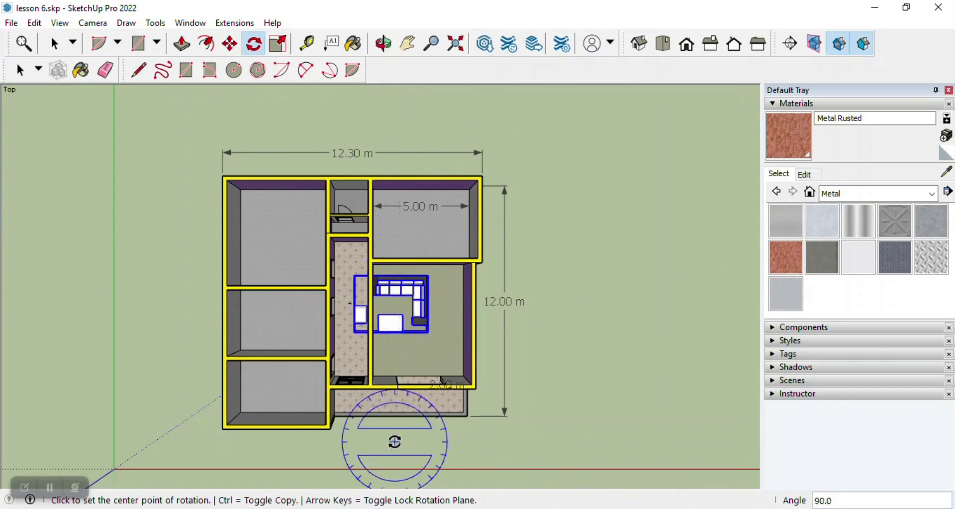
Move the rotated sofa set about 1.60 m away from the corridor so it lies fully inside the front room.
click(229, 44)
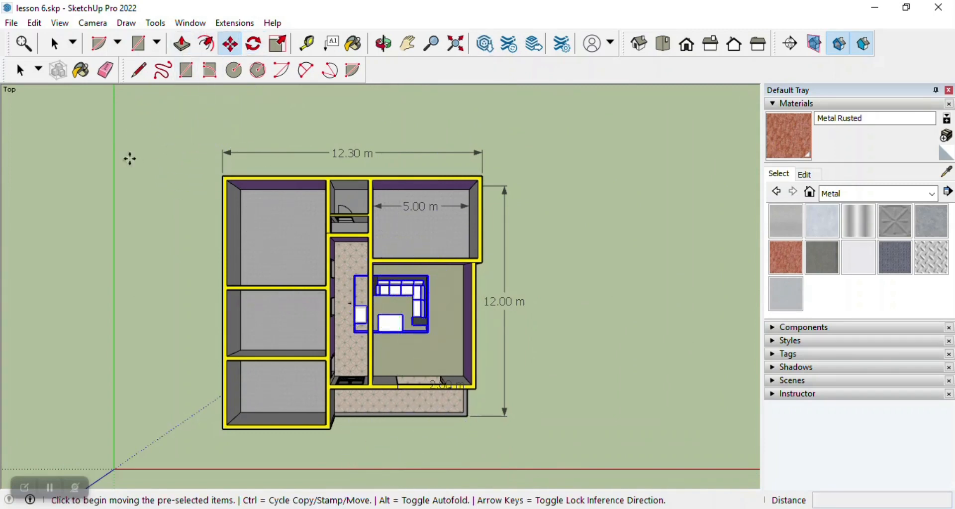
click(404, 281)
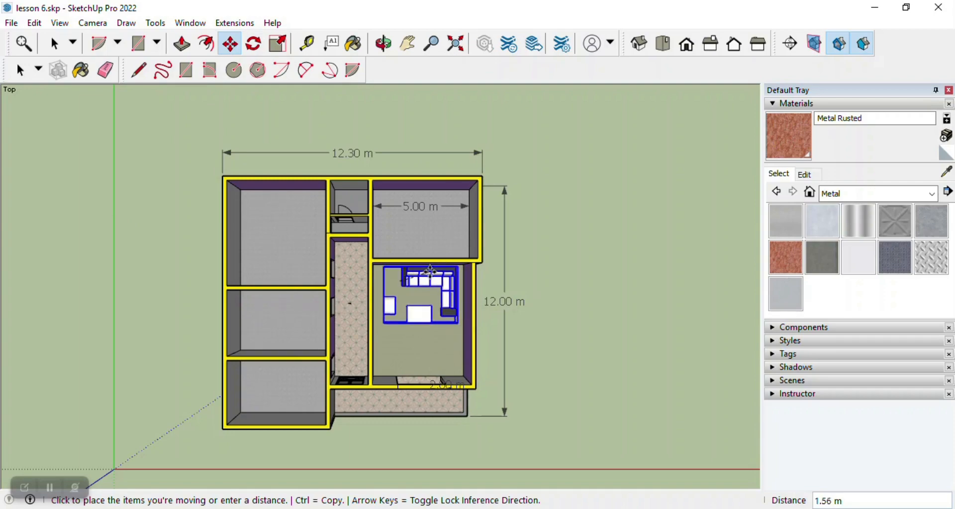
click(433, 279)
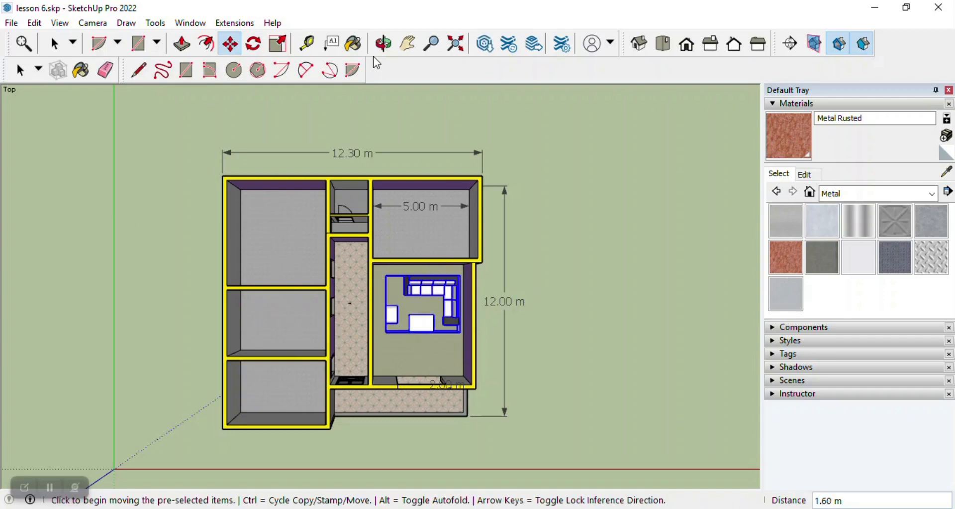
Inspect the repositioned sofa set from the front room's open side and clear the selection.
click(384, 44)
scroll(443, 367, up, 5)
drag(444, 368, 391, 99)
scroll(442, 314, up, 3)
drag(441, 314, 417, 332)
scroll(433, 297, up, 3)
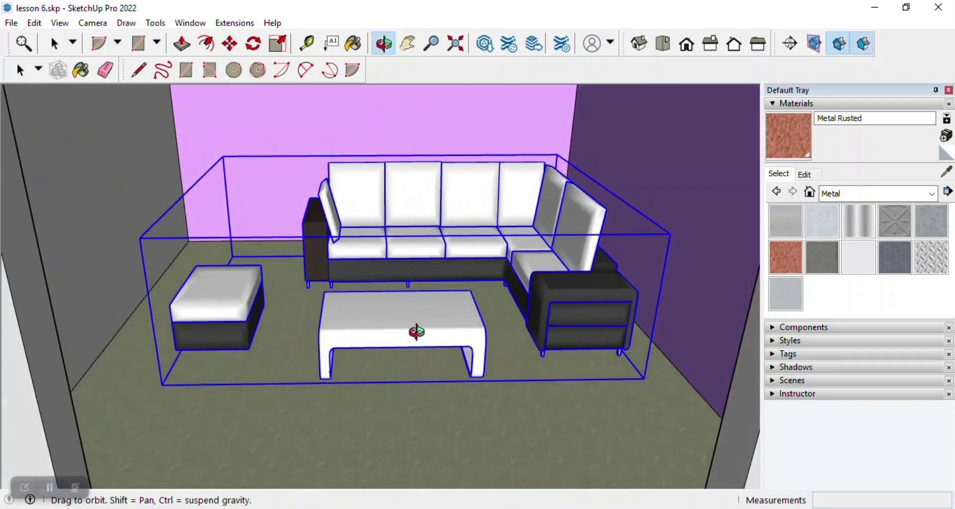
key(Escape)
click(60, 46)
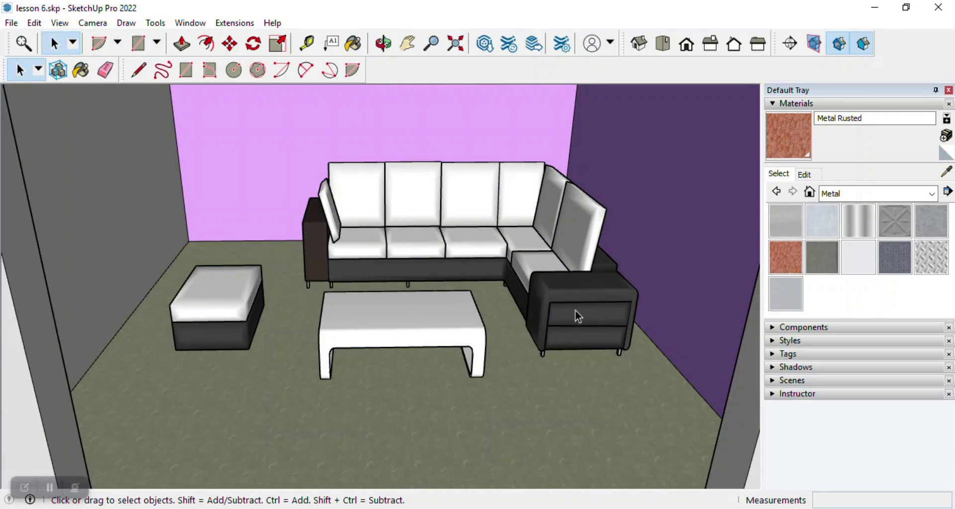
Examine the bookshelf end of the sofa up close and the furnished house as a whole from outside.
click(382, 49)
scroll(257, 226, up, 3)
drag(258, 226, 311, 235)
scroll(311, 235, up, 8)
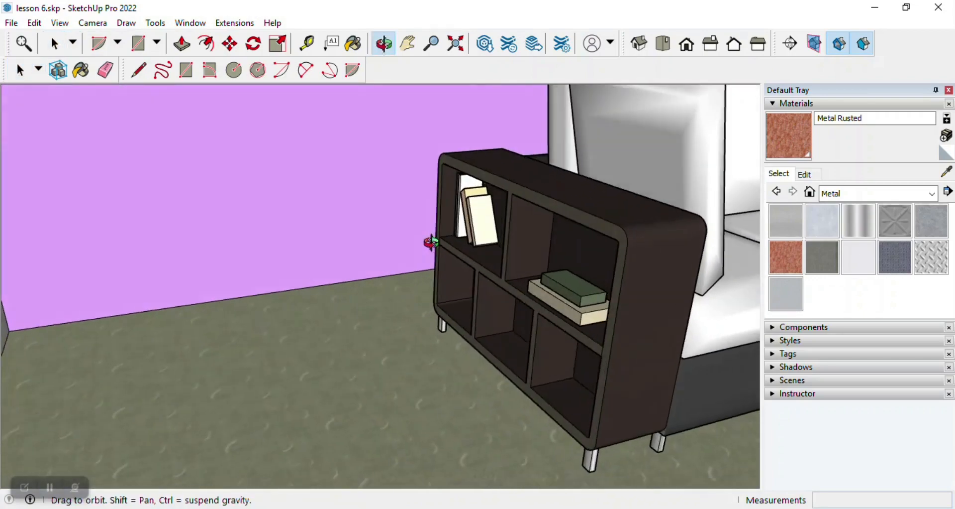
scroll(264, 288, down, 10)
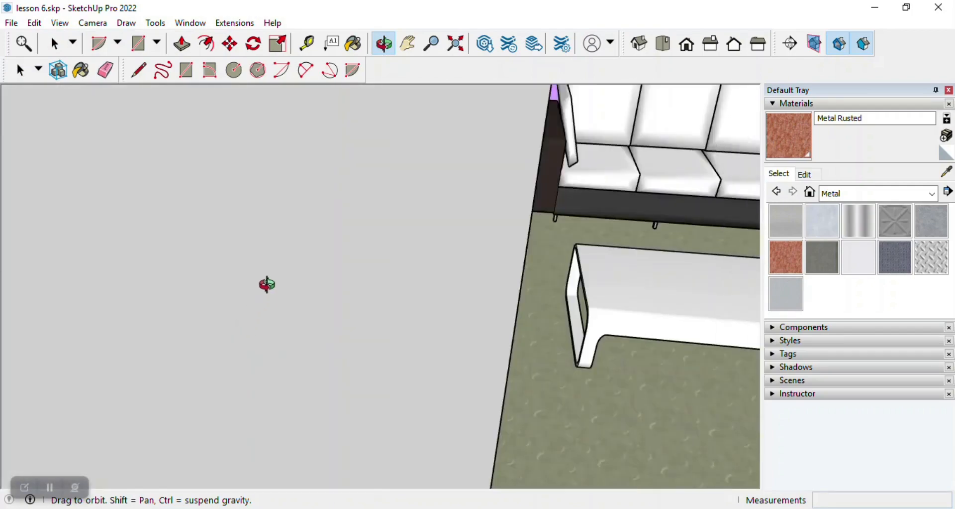
scroll(382, 249, down, 5)
scroll(427, 219, up, 3)
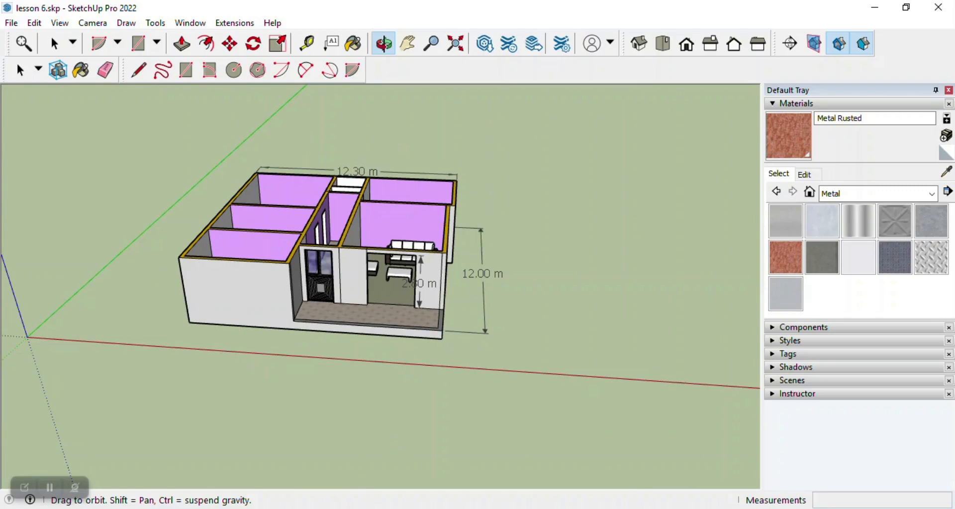
scroll(320, 287, up, 3)
Switch to 3D Warehouse in the browser and search for BED, limiting the results to models.
click(318, 508)
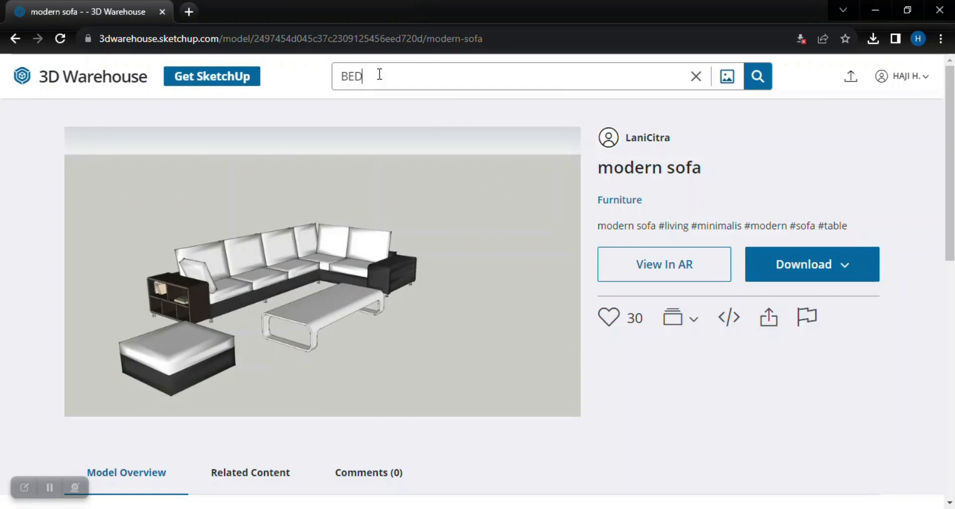
key(Return)
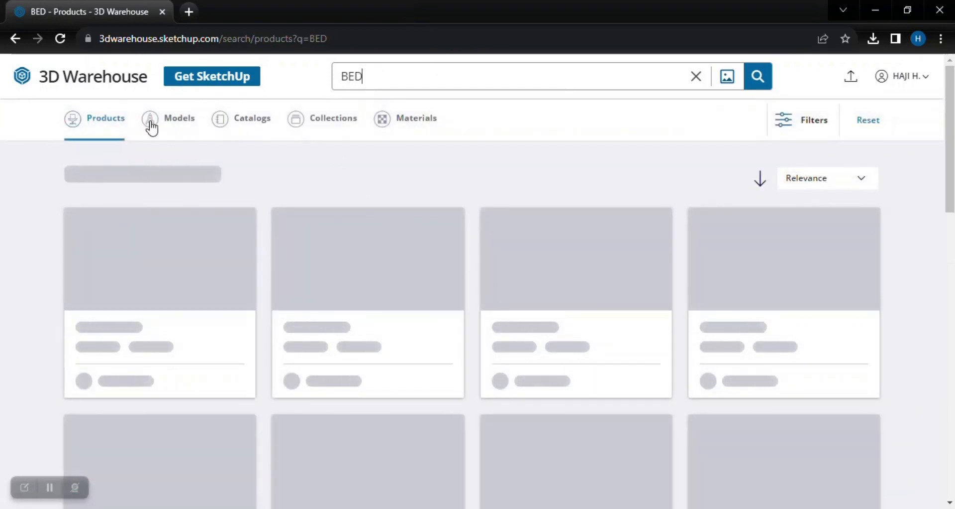
click(181, 121)
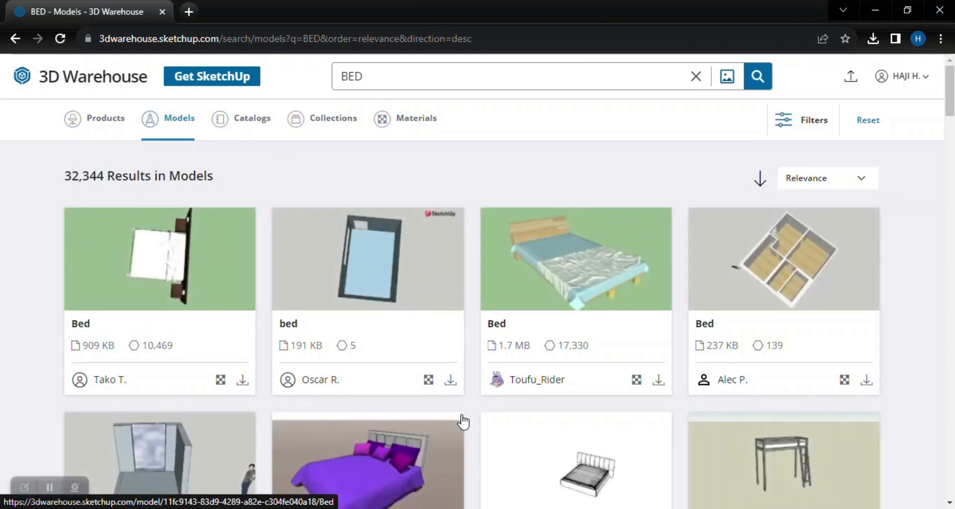
Browse the bed models and open the Mybed model with two bedside tables and lamps.
scroll(518, 419, down, 5)
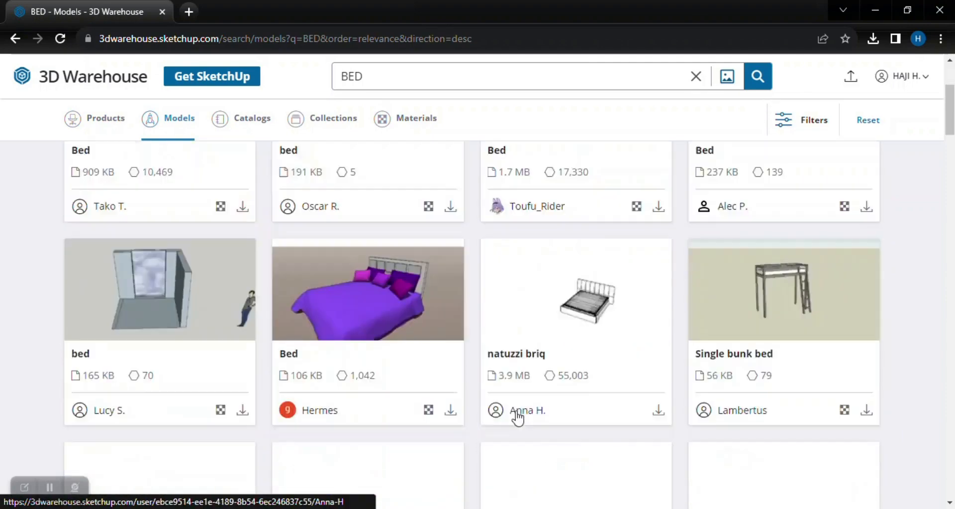
scroll(348, 176, up, 1)
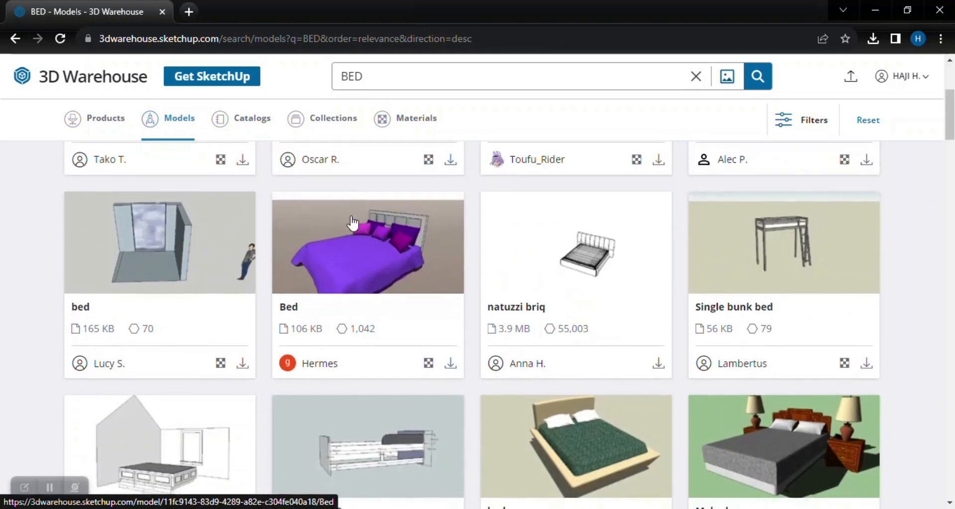
scroll(352, 222, down, 3)
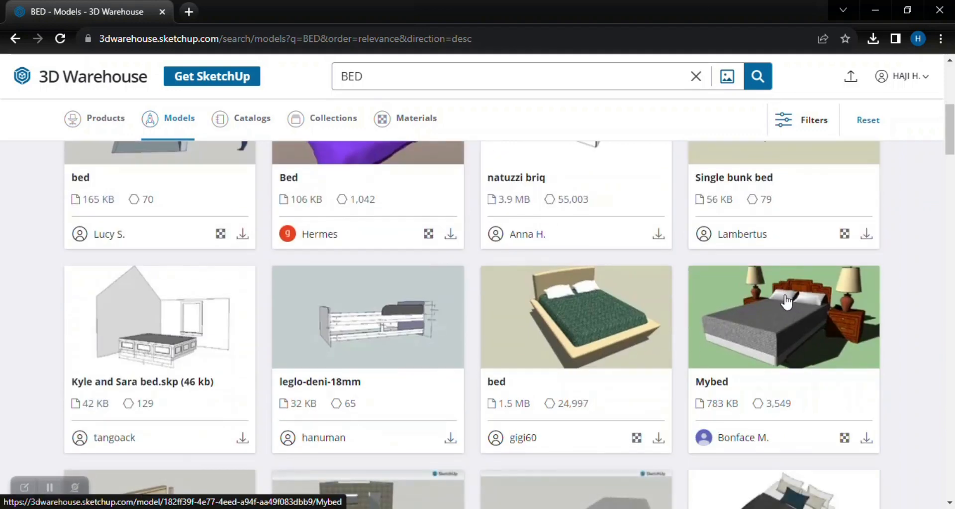
scroll(365, 258, up, 3)
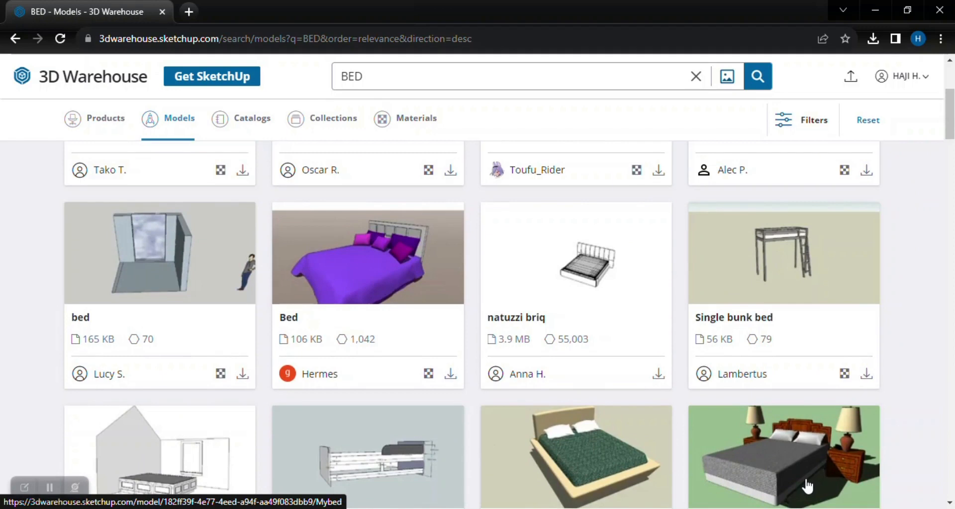
scroll(751, 388, down, 3)
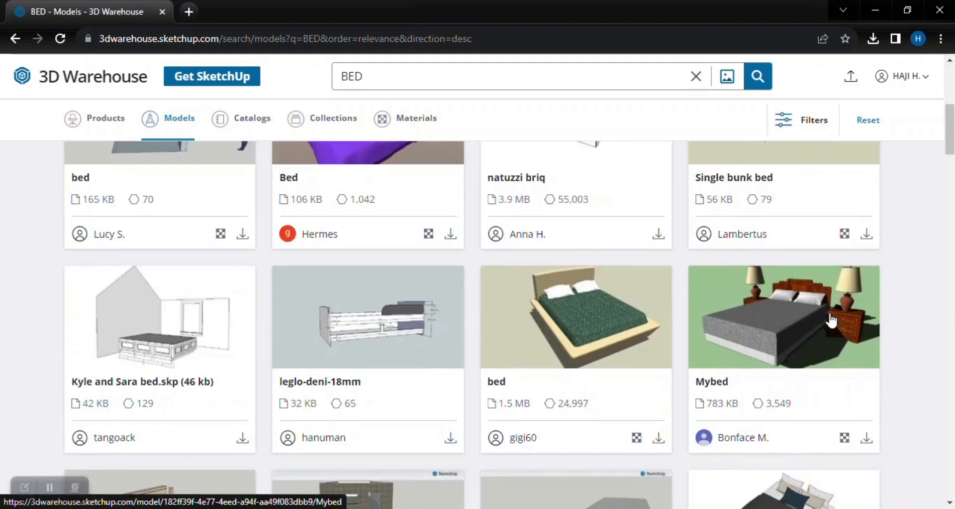
scroll(724, 368, down, 3)
scroll(737, 359, up, 1)
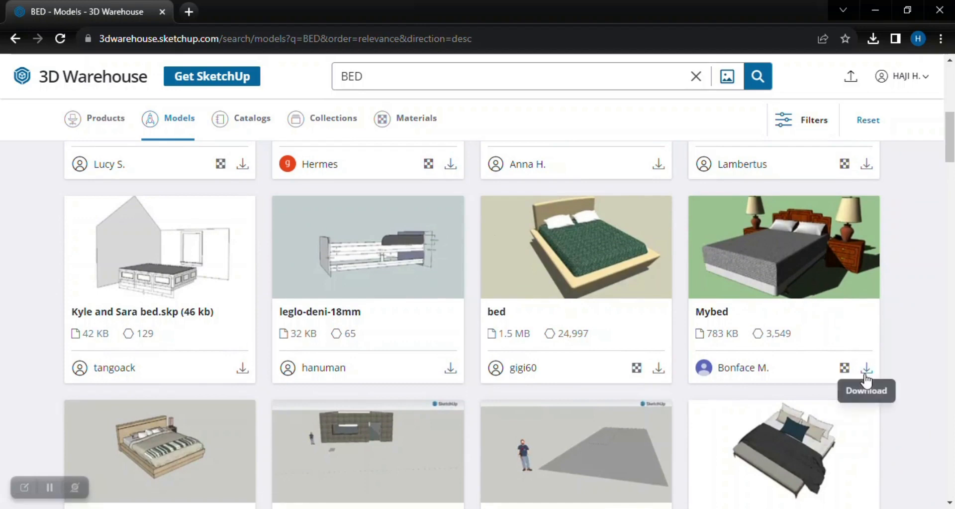
click(804, 273)
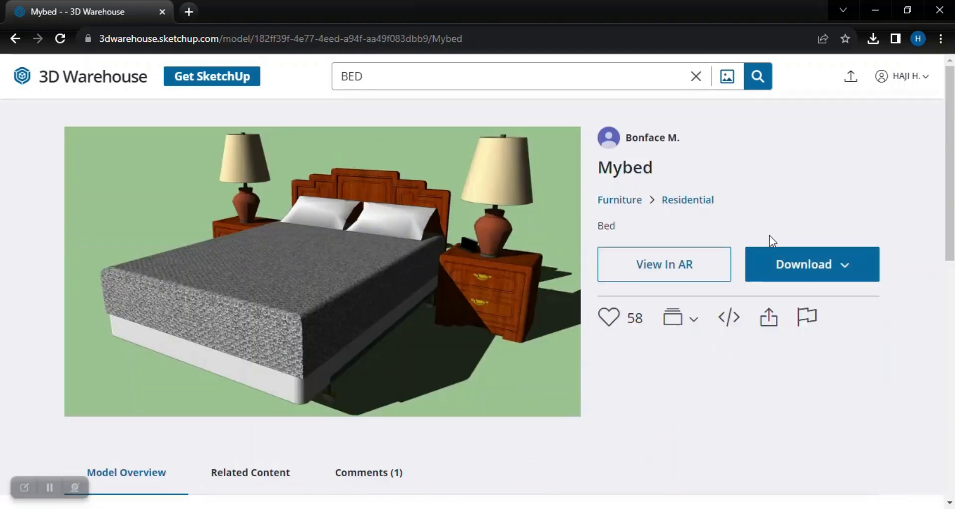
Try to download Mybed as a SketchUp 2022 file and check the recent download history for it.
click(793, 270)
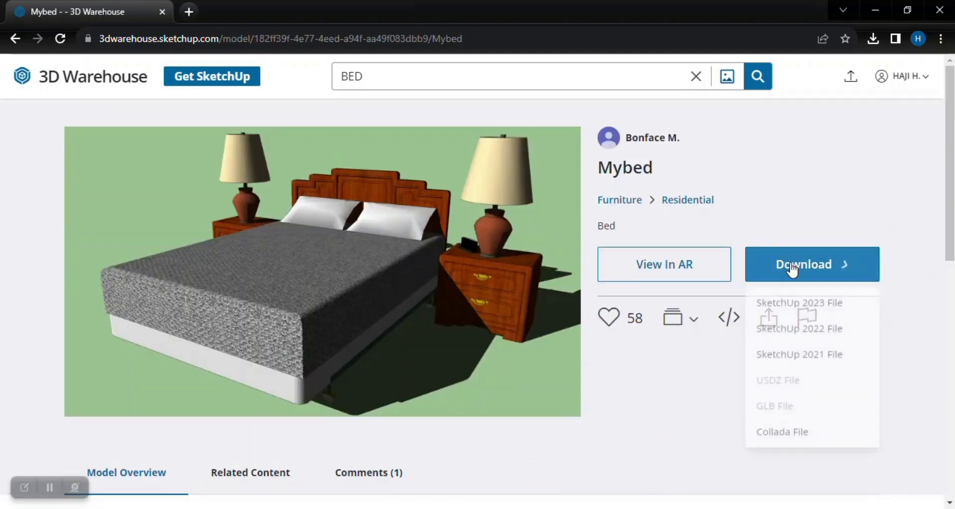
click(804, 330)
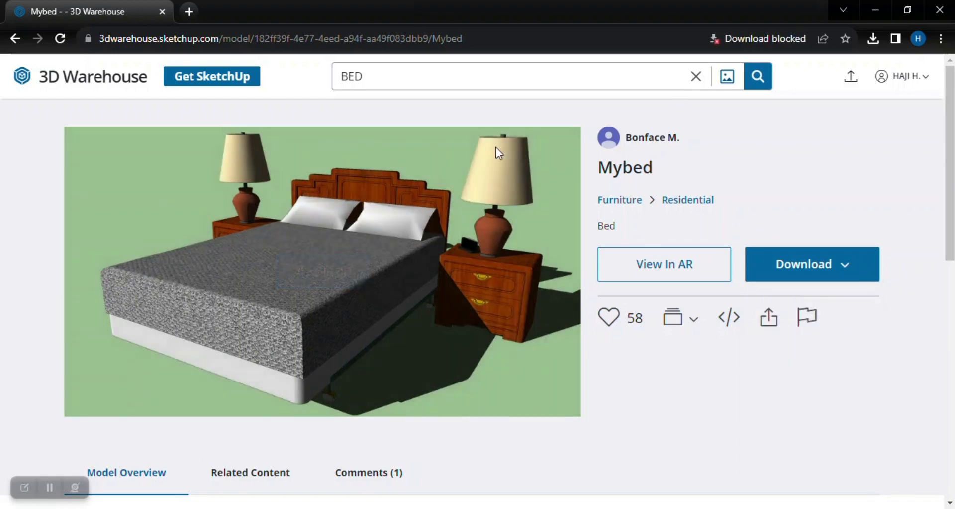
scroll(478, 298, down, 2)
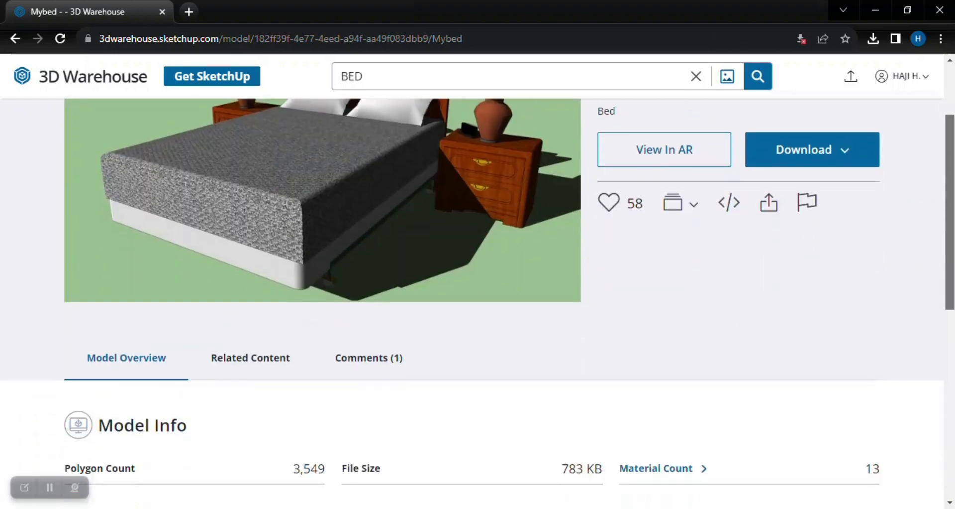
scroll(478, 299, up, 2)
click(875, 41)
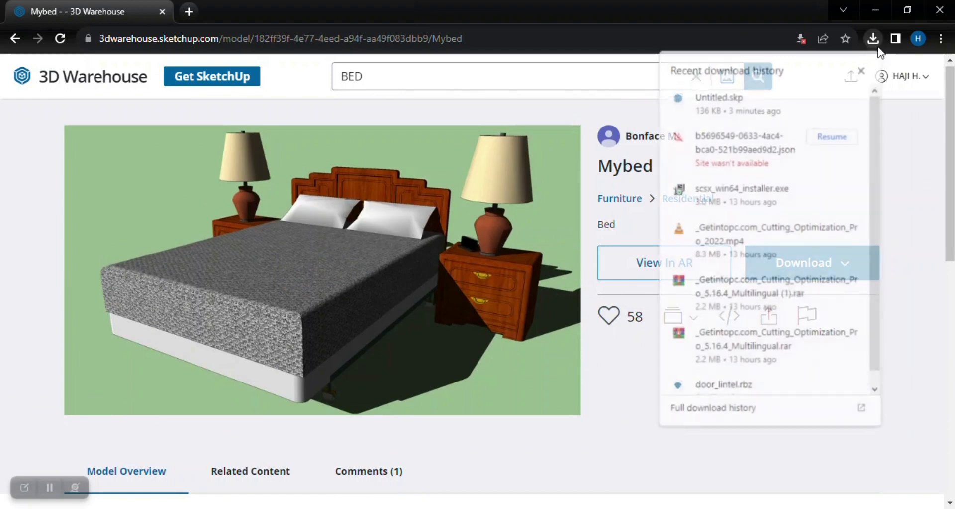
click(899, 229)
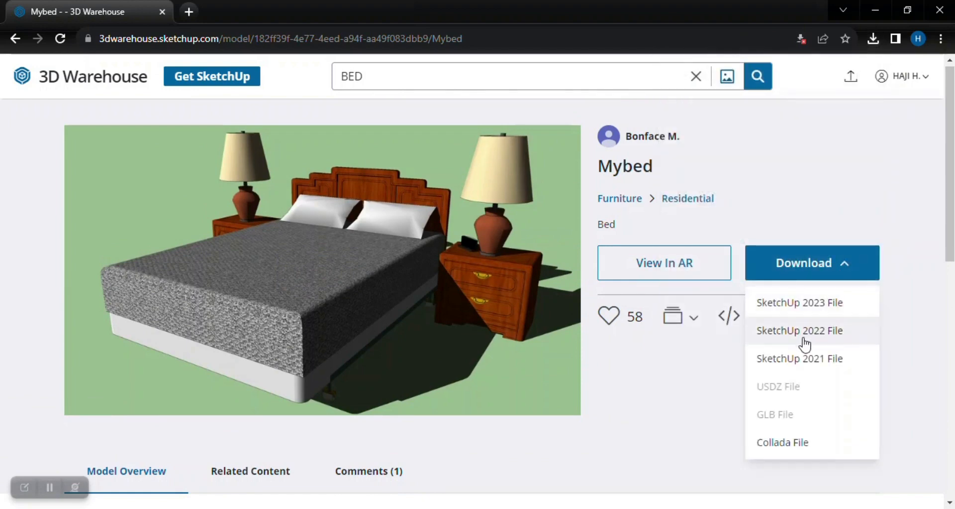
Retry the SketchUp 2022 file download of Mybed, checking the recent downloads between attempts.
click(752, 328)
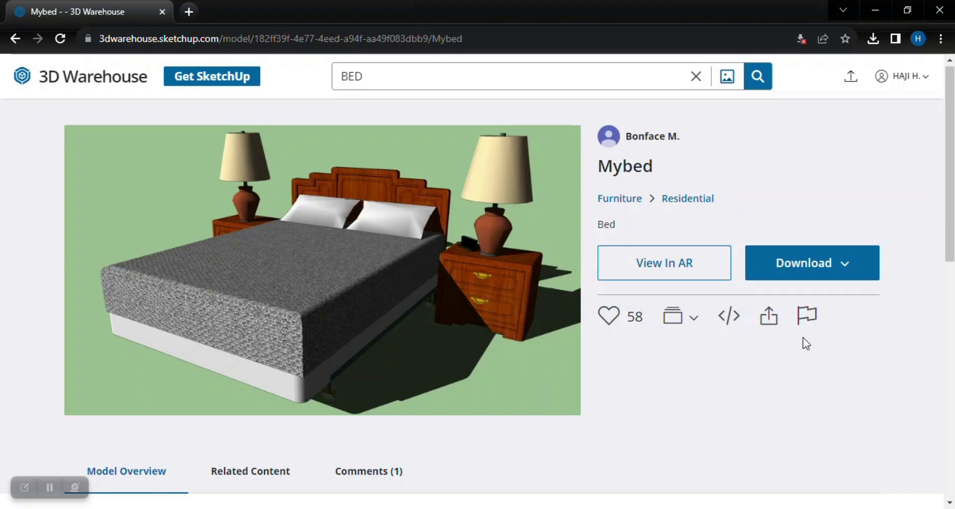
click(872, 41)
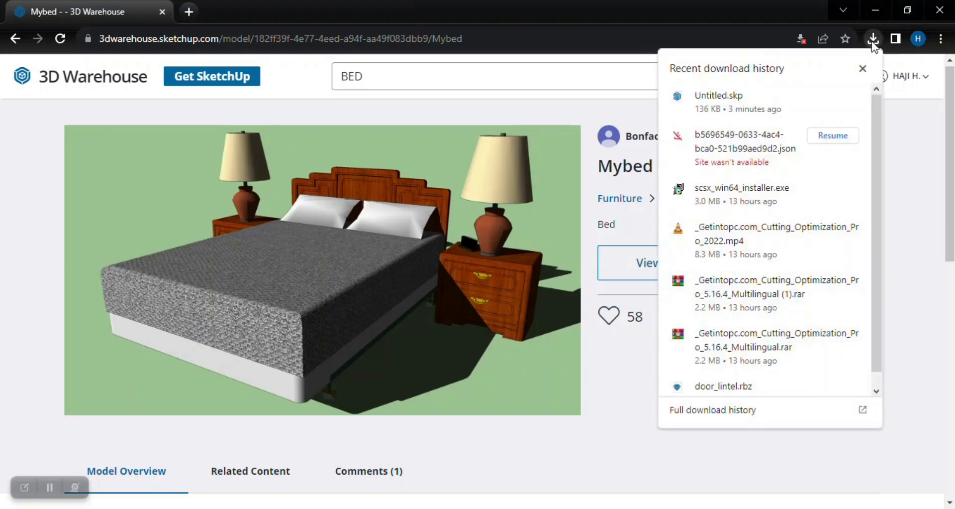
click(872, 40)
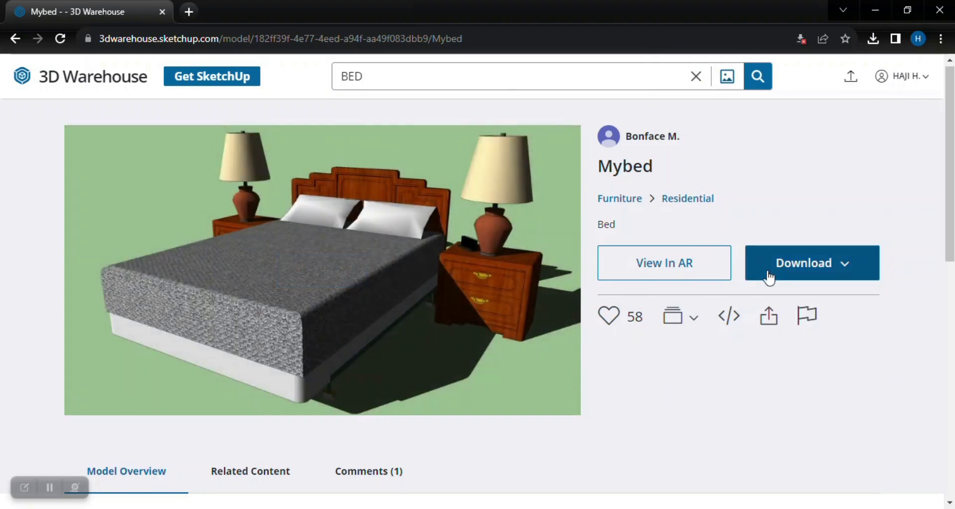
click(770, 275)
click(817, 330)
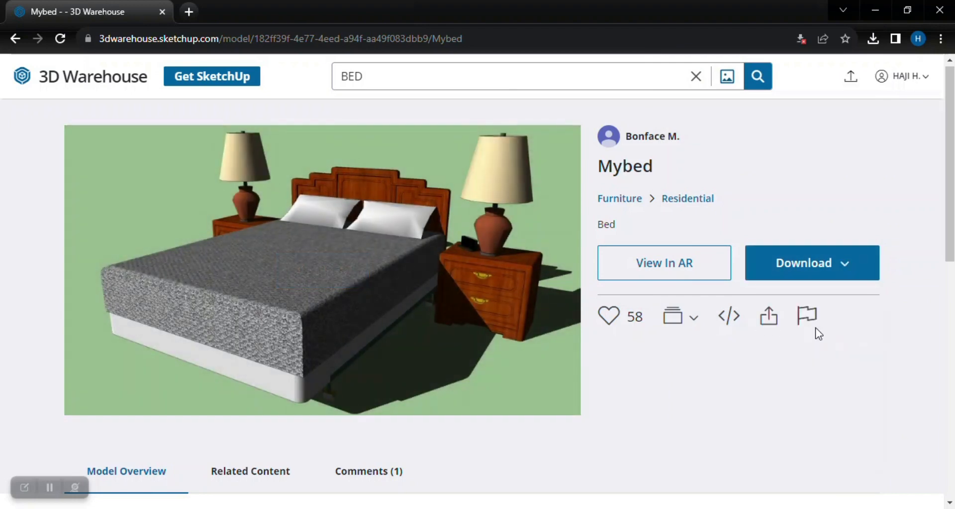
right_click(816, 327)
click(780, 351)
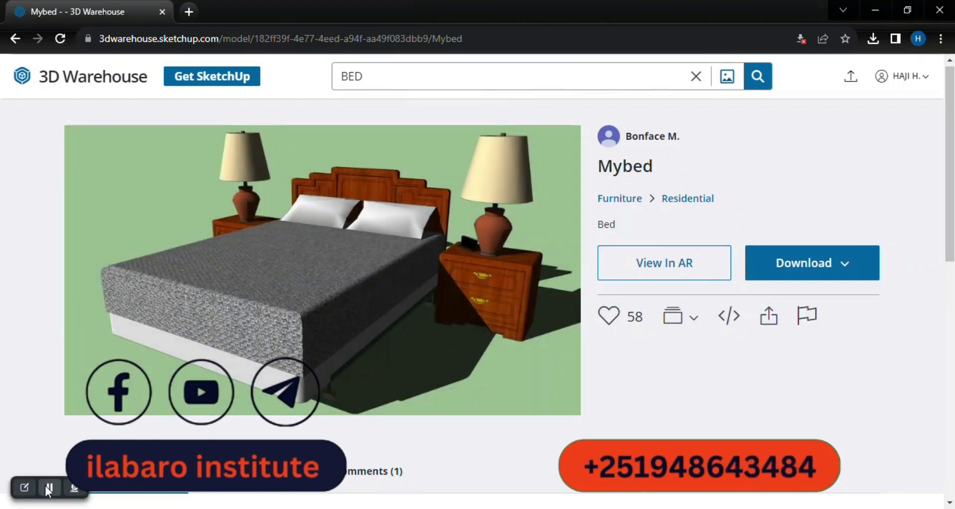
Check the browser's setting for multiple automatic downloads from the 3D Warehouse site.
click(49, 487)
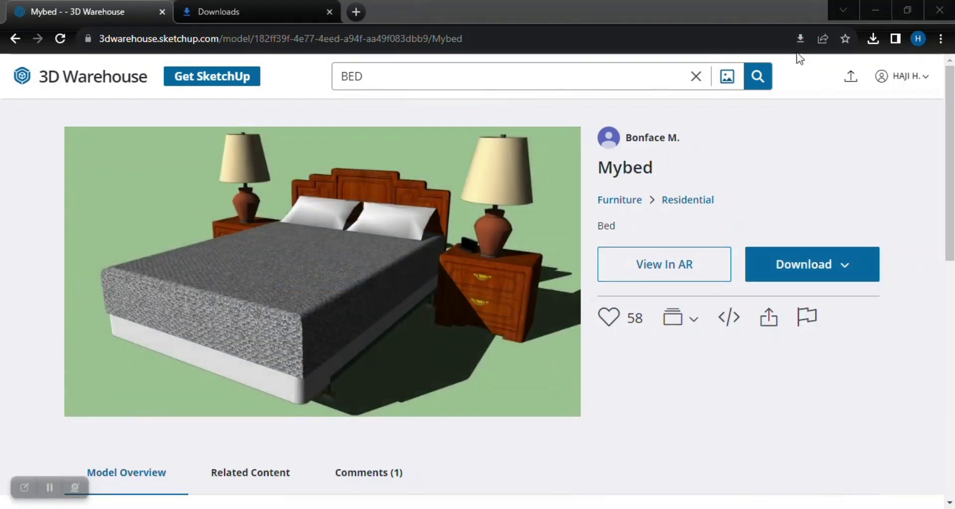
click(800, 38)
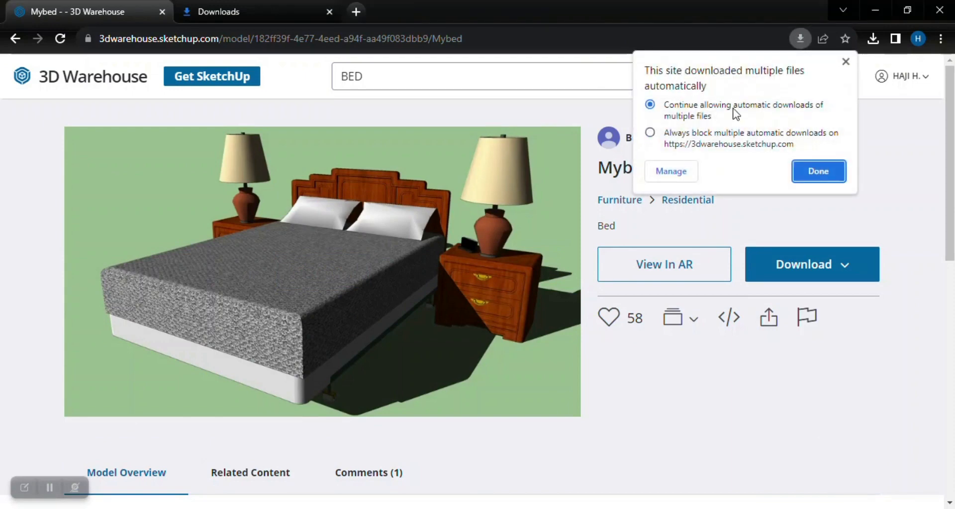
click(851, 63)
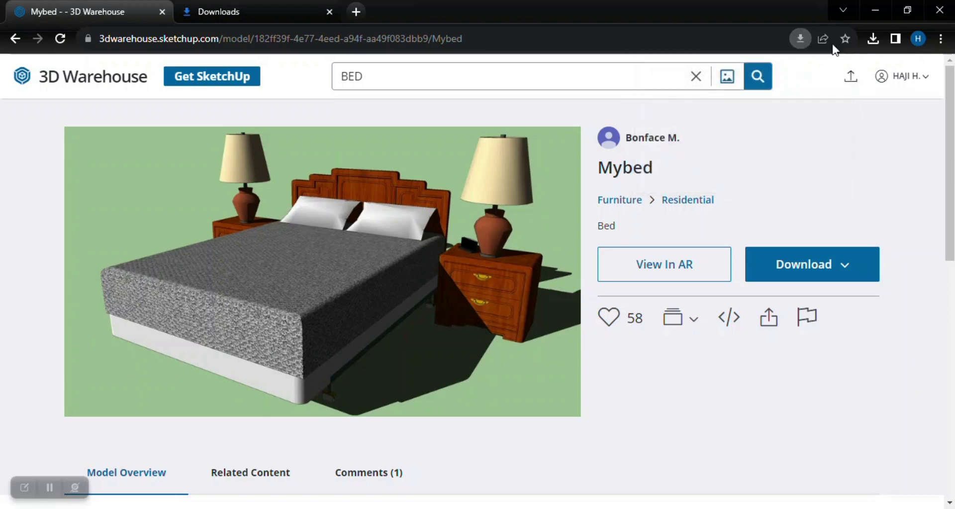
Download Mybed as a SketchUp 2022 file and show the downloaded Bed.skp in its folder.
click(787, 265)
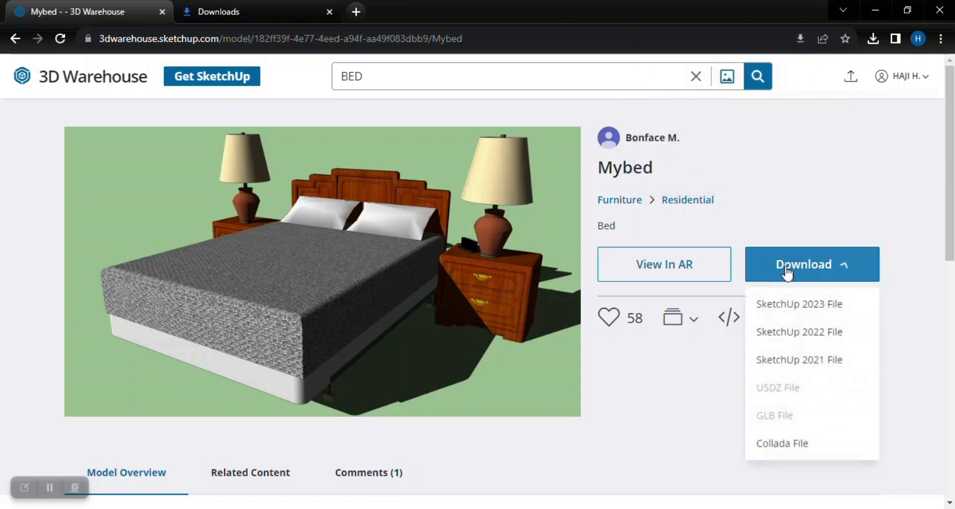
click(790, 340)
click(874, 37)
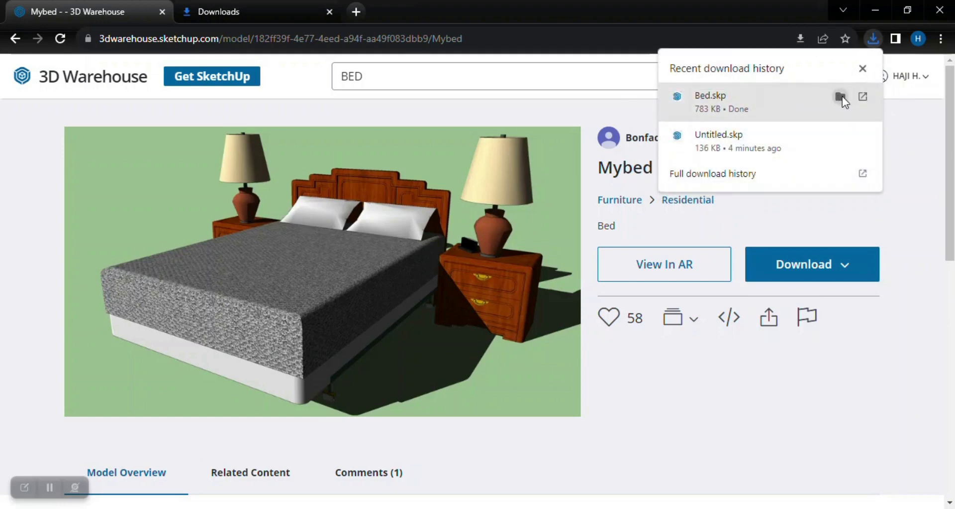
click(842, 96)
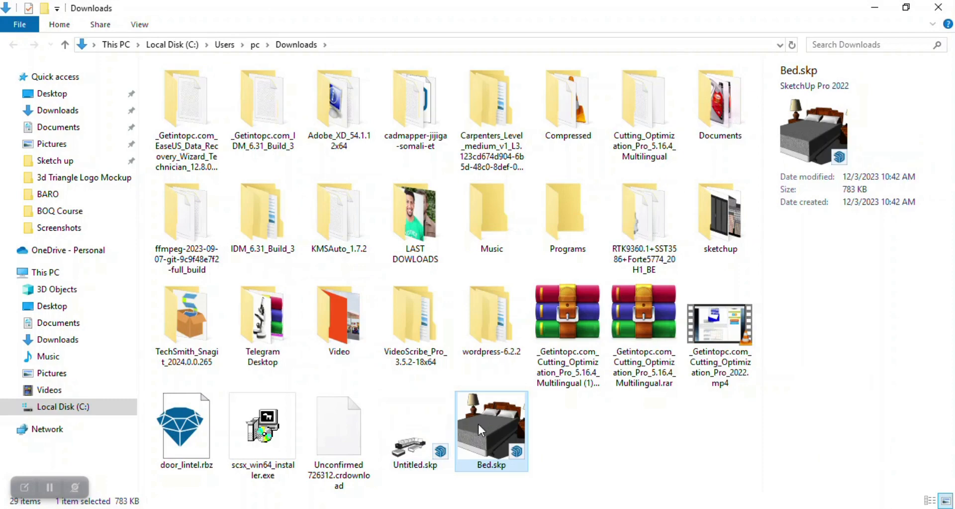
Insert the downloaded Bed.skp into the lesson 6 SketchUp model on the open ground beside the house.
mouse_move(428, 454)
mouse_down()
mouse_move(284, 497)
mouse_move(191, 504)
mouse_move(282, 271)
mouse_up()
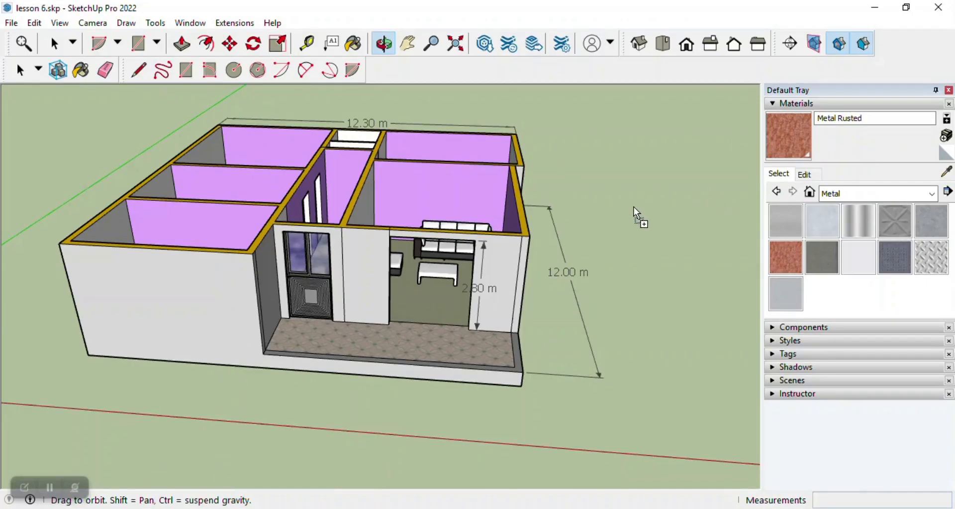
drag(634, 207, 635, 208)
scroll(642, 207, down, 4)
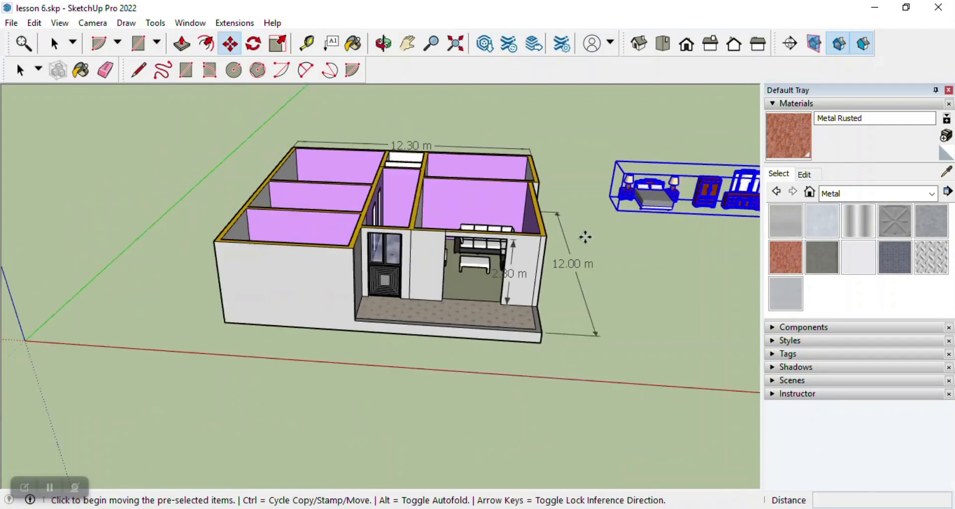
scroll(654, 204, up, 5)
scroll(653, 199, down, 2)
scroll(651, 190, up, 2)
scroll(652, 191, up, 5)
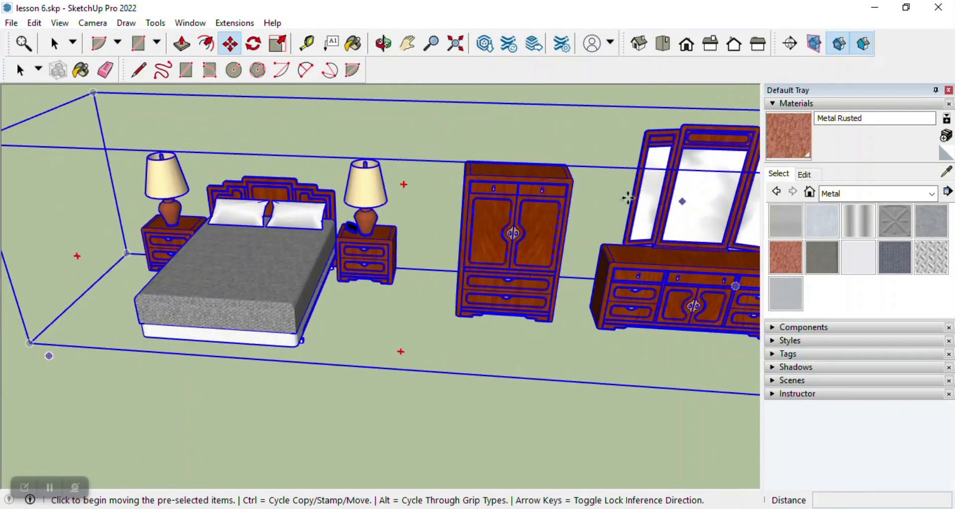
scroll(679, 202, down, 2)
scroll(659, 192, up, 3)
scroll(527, 242, down, 2)
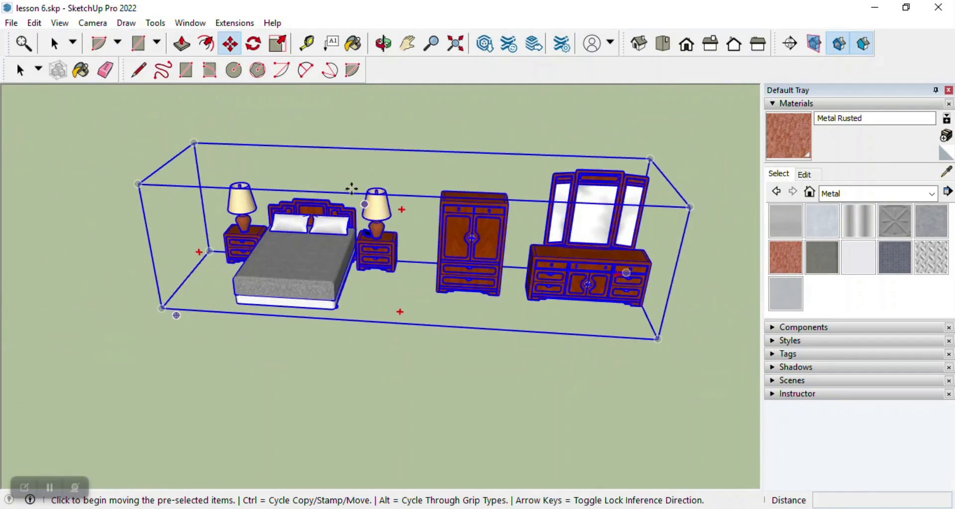
click(19, 72)
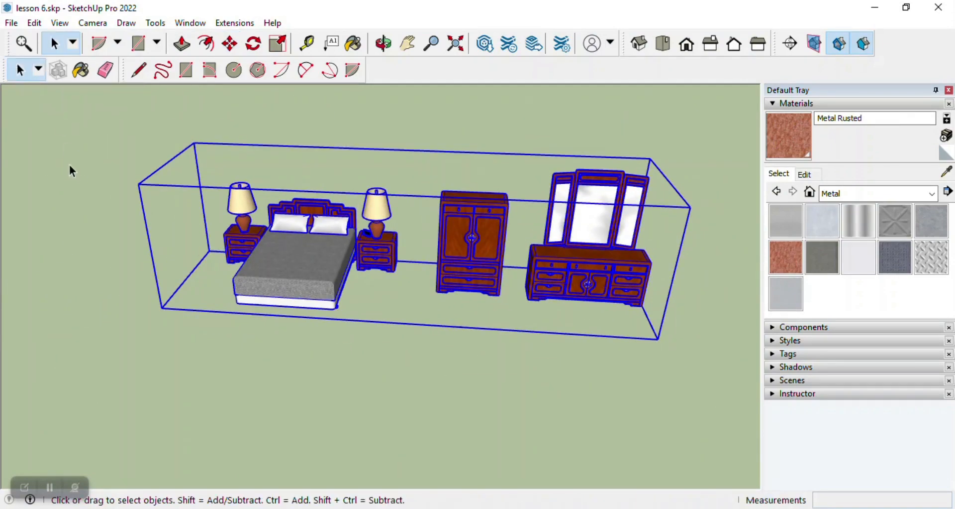
click(68, 170)
double_click(474, 227)
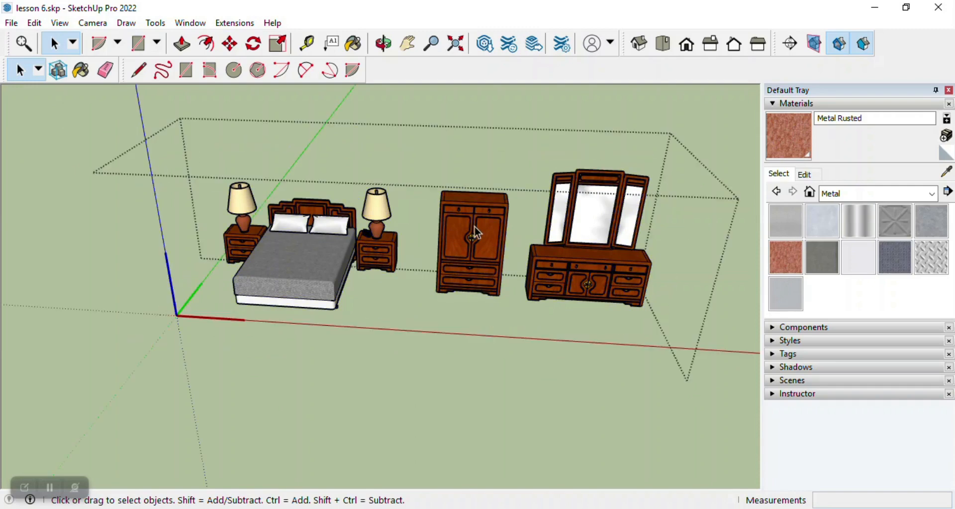
drag(426, 144, 669, 319)
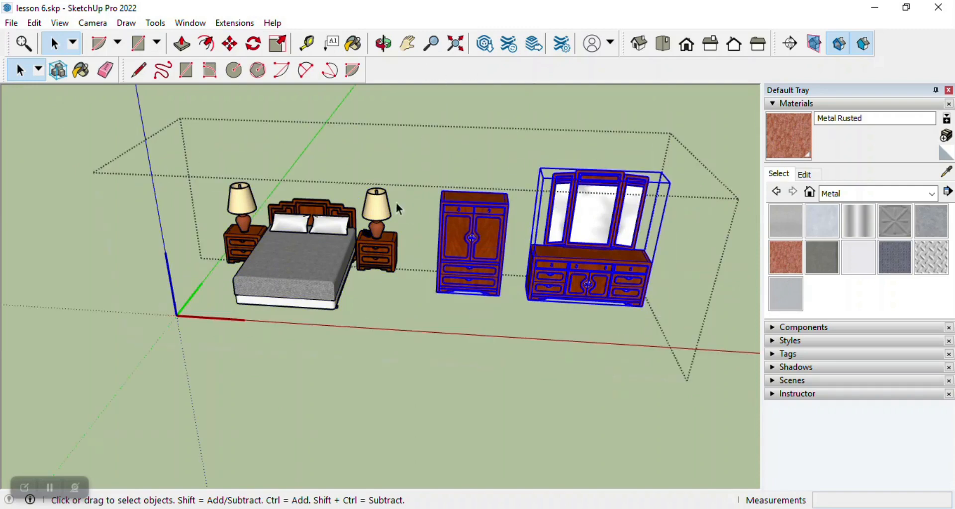
click(410, 164)
click(424, 97)
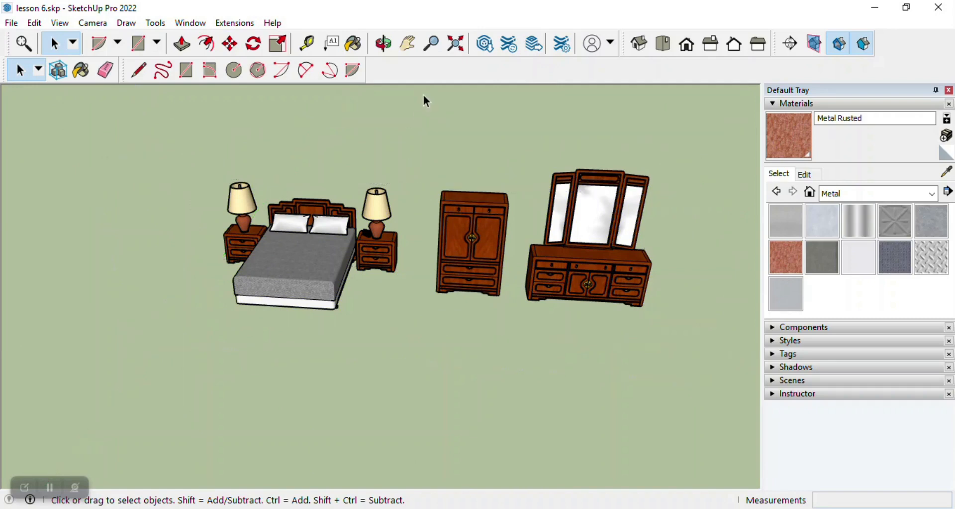
Explode the inserted bedroom set component so the bed, wardrobe and mirrored dresser become separate objects.
drag(392, 148, 267, 325)
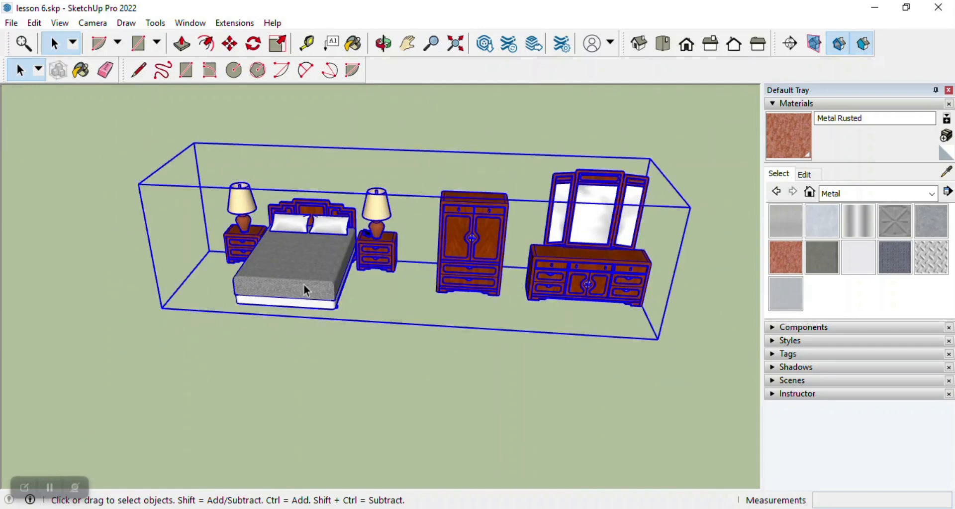
right_click(332, 242)
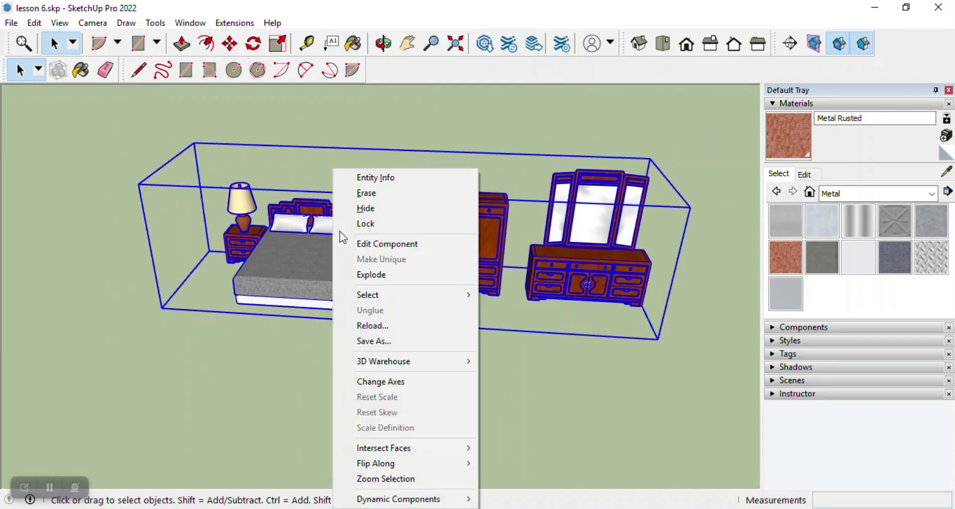
click(367, 274)
click(317, 187)
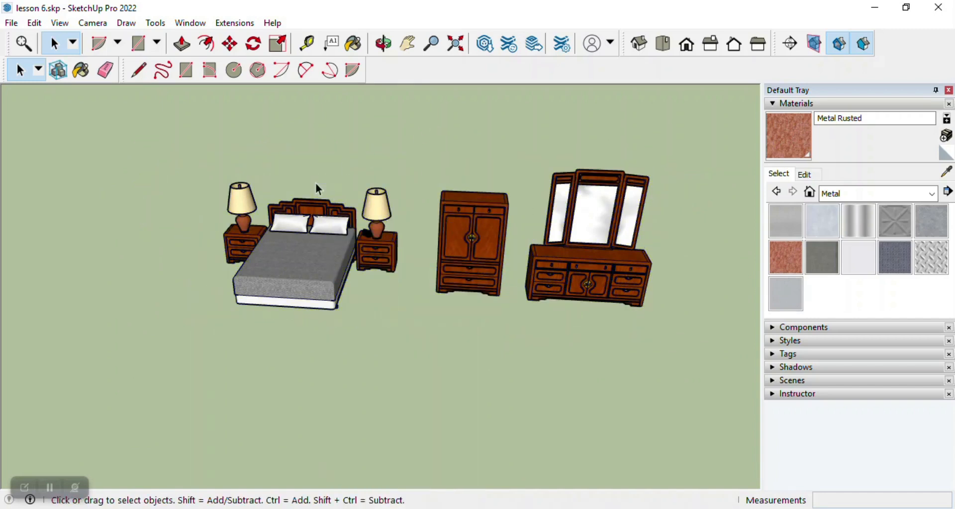
click(299, 275)
click(438, 153)
click(368, 225)
right_click(367, 221)
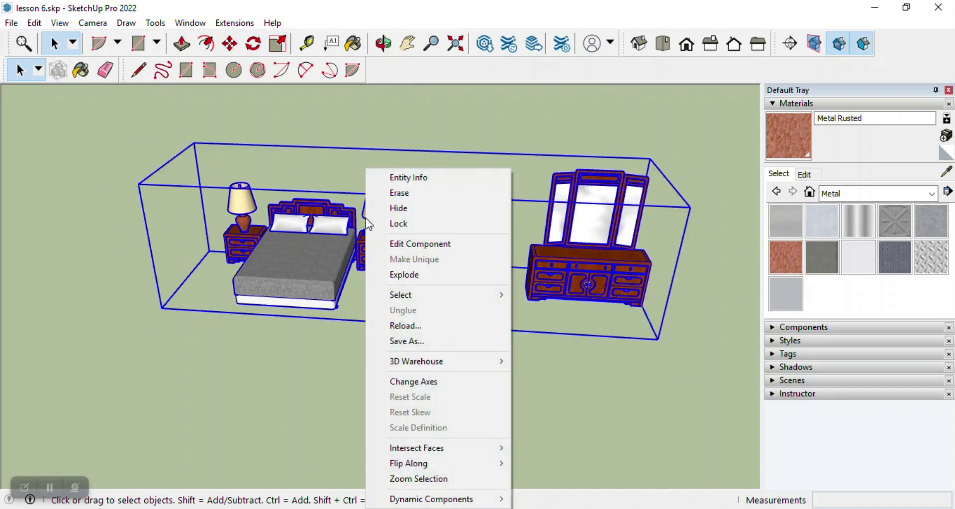
click(416, 273)
scroll(346, 219, down, 4)
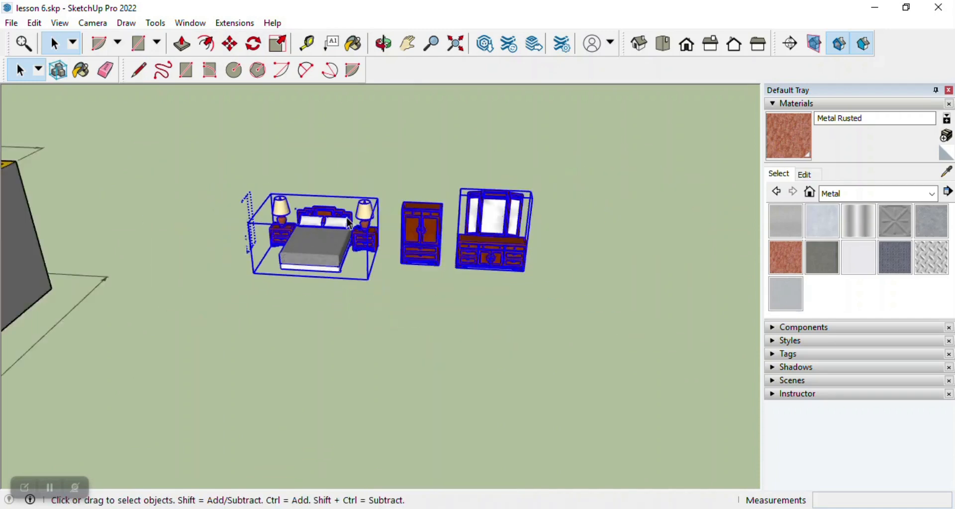
click(230, 44)
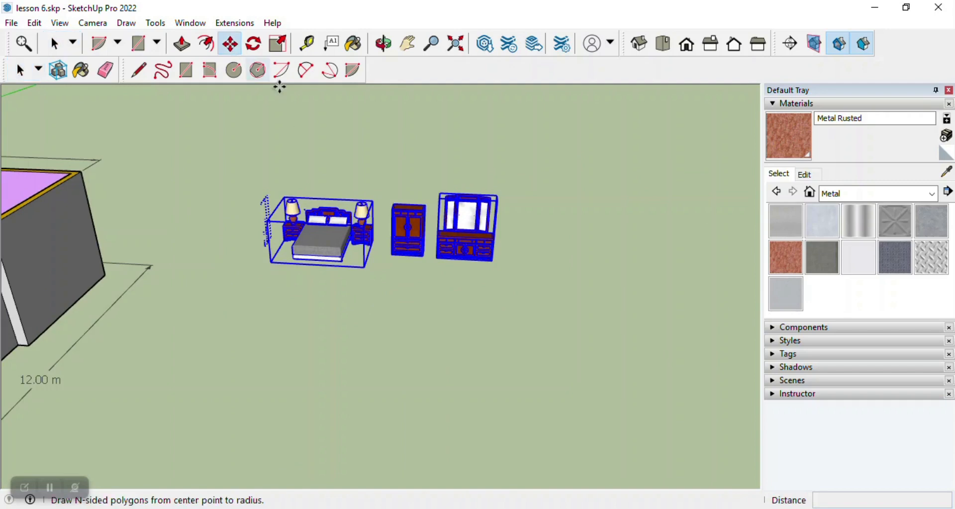
click(271, 263)
scroll(540, 292, down, 3)
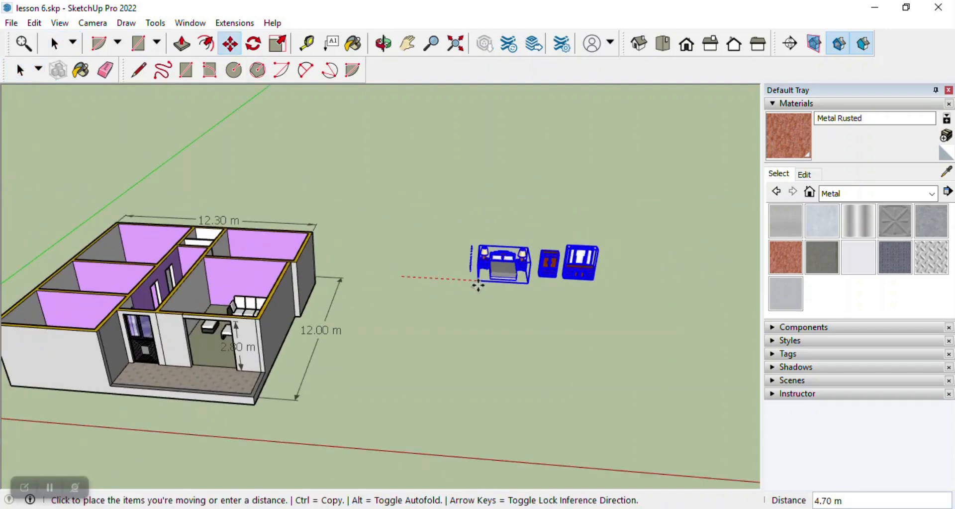
key(Escape)
key(Escape)
Move the bed with its two bedside tables into the large rear bedroom on the corridor's left, near the back wall.
scroll(400, 284, up, 3)
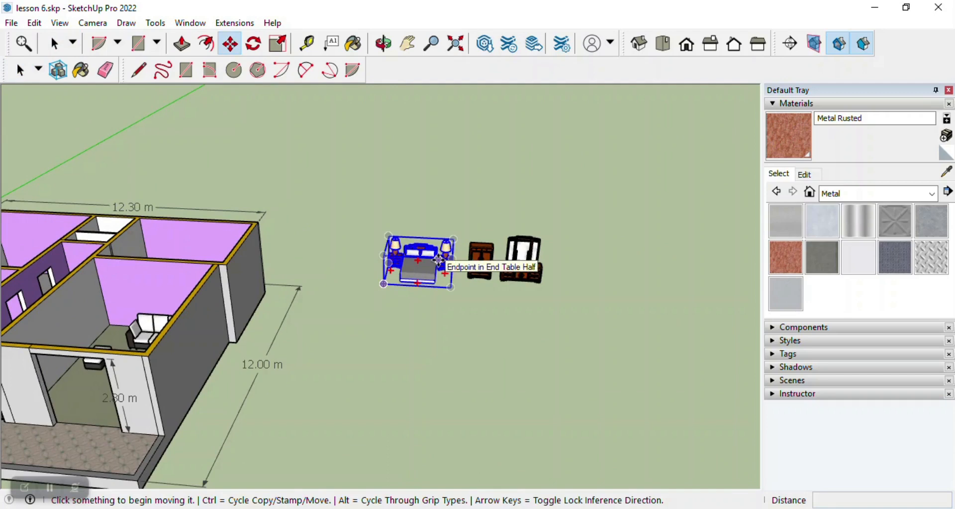
click(384, 283)
scroll(511, 264, down, 4)
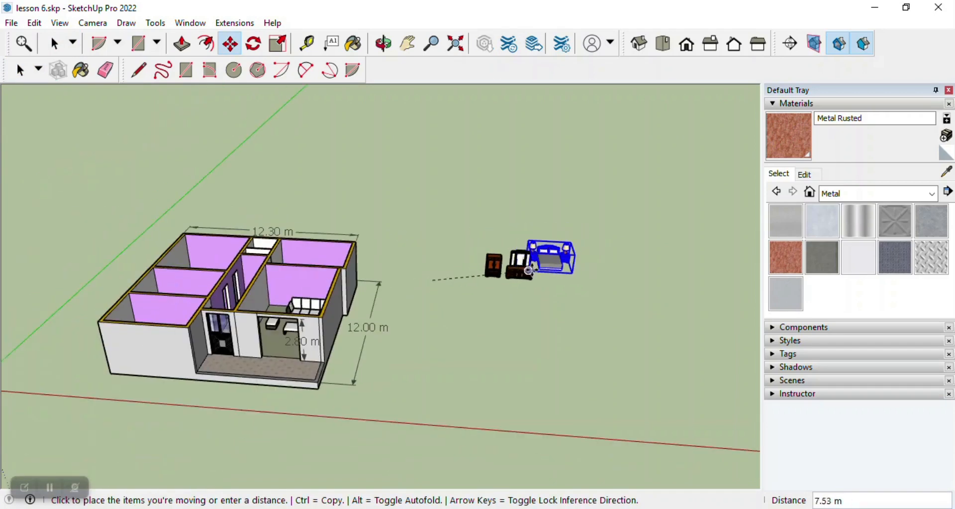
scroll(315, 265, up, 4)
scroll(315, 265, up, 3)
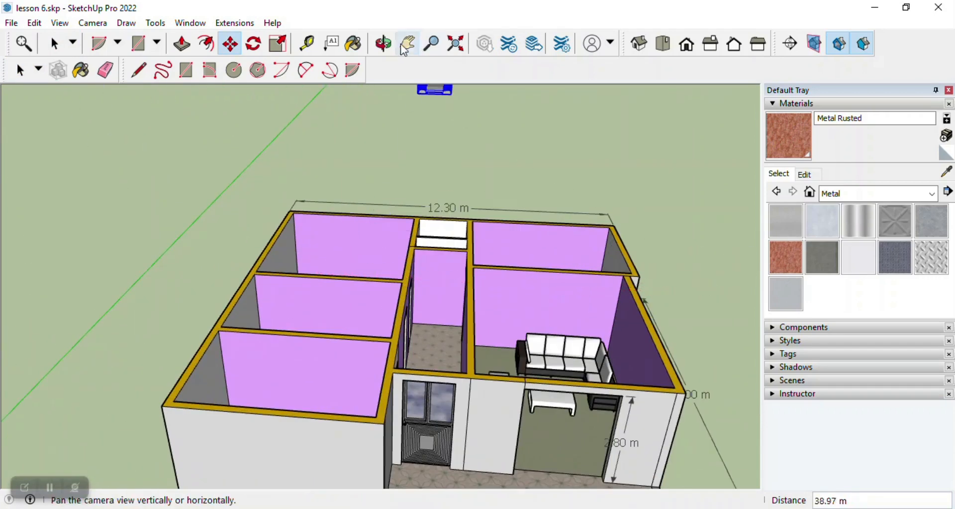
click(384, 44)
scroll(393, 253, down, 4)
drag(392, 259, 377, 331)
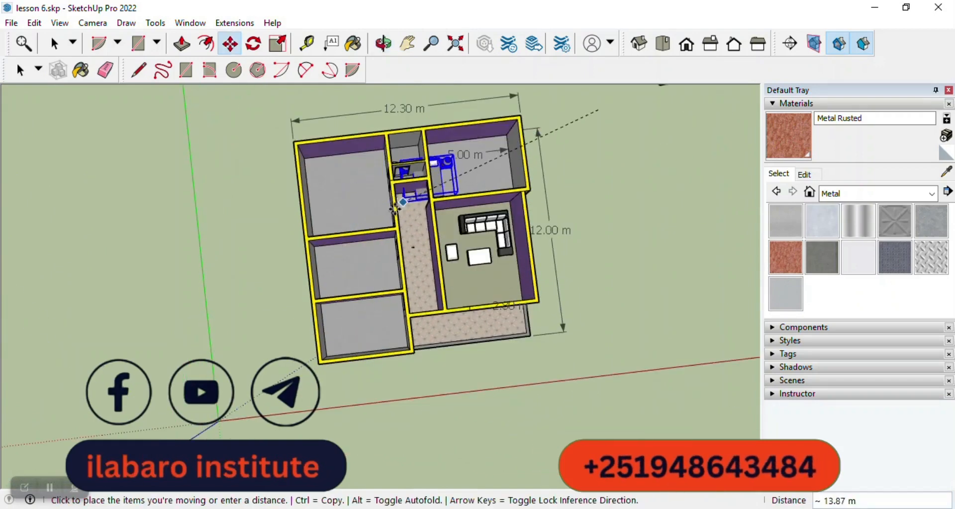
scroll(322, 200, up, 3)
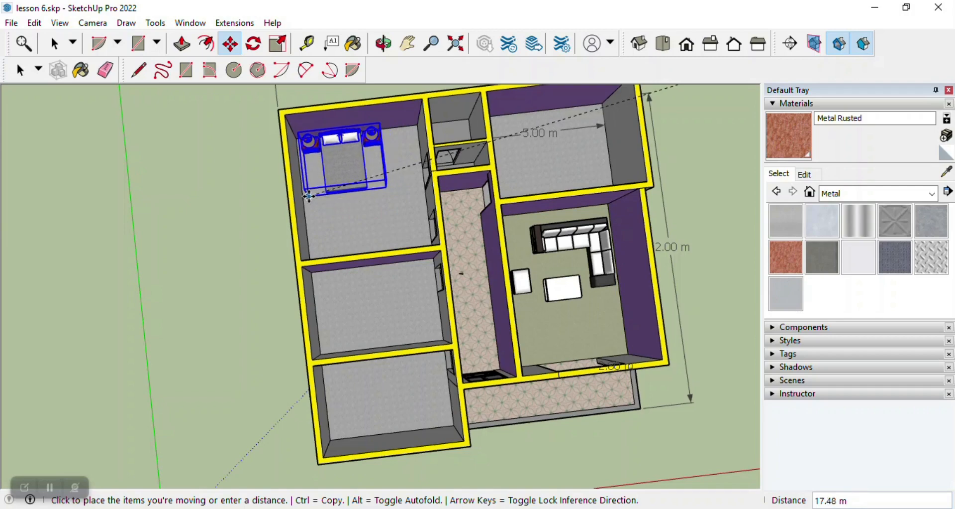
double_click(308, 196)
key(Escape)
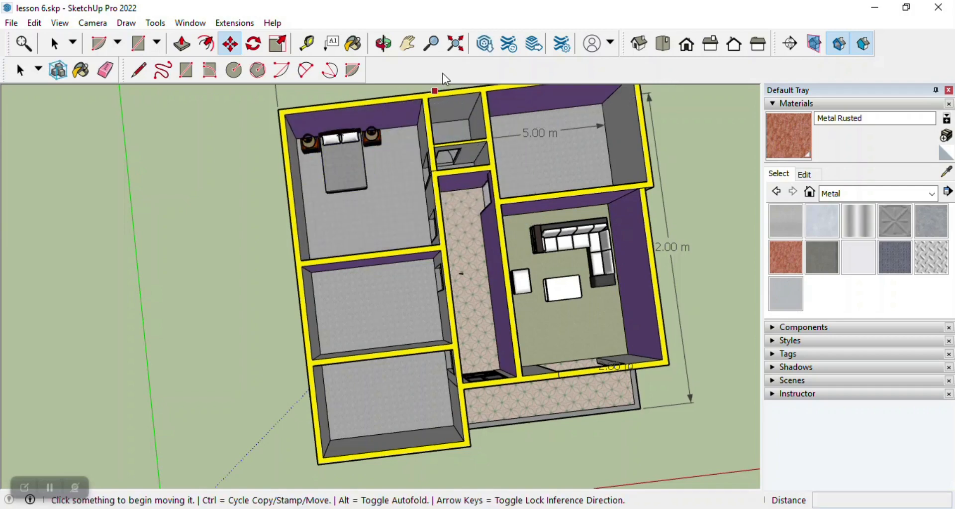
Move the mirrored dresser from outside the house into the rear bedroom, next to the bed's bedside table by the corridor side.
click(384, 52)
scroll(390, 99, up, 2)
drag(386, 253, 295, 139)
scroll(379, 209, up, 5)
scroll(381, 209, down, 10)
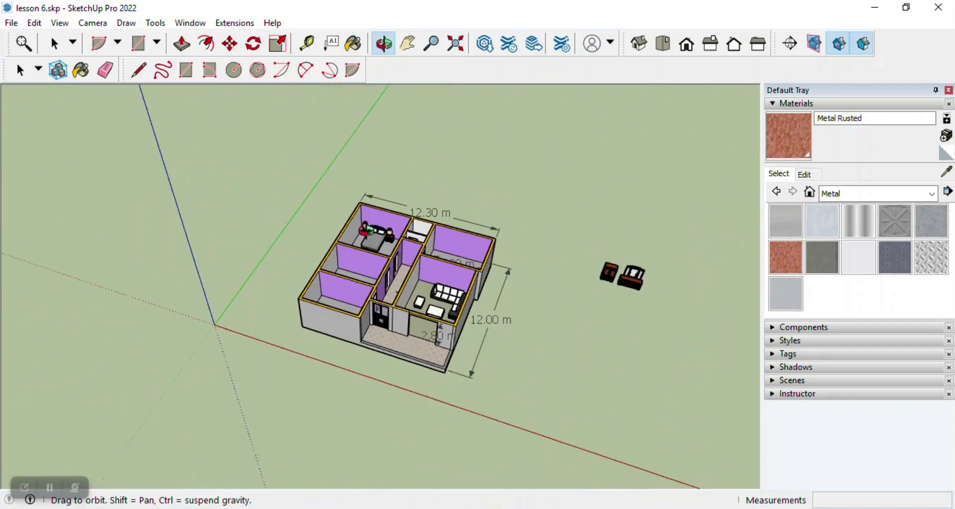
scroll(450, 246, up, 10)
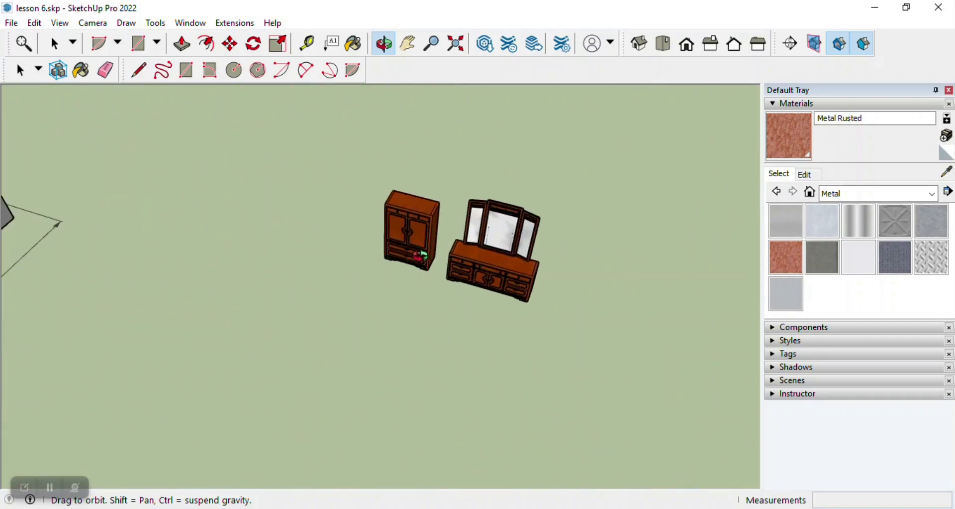
key(m)
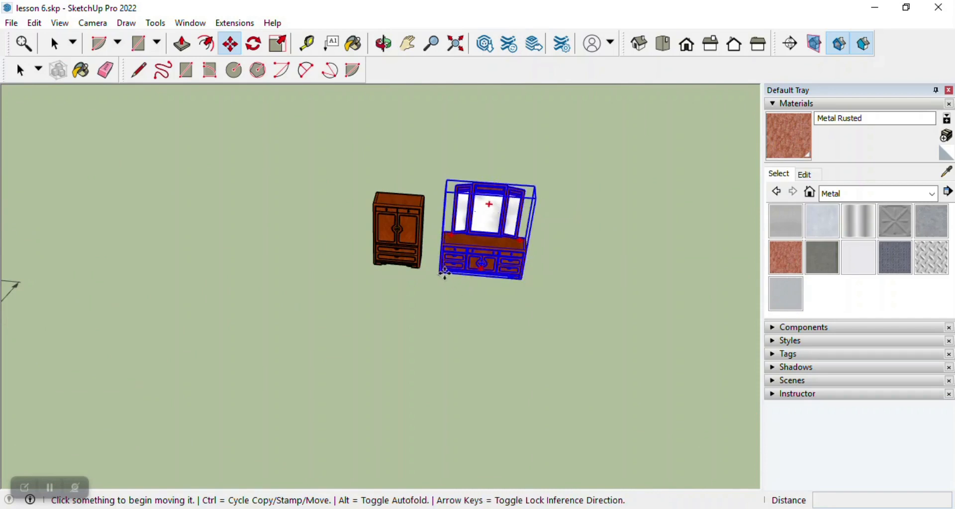
click(442, 270)
scroll(597, 256, down, 4)
scroll(358, 238, up, 7)
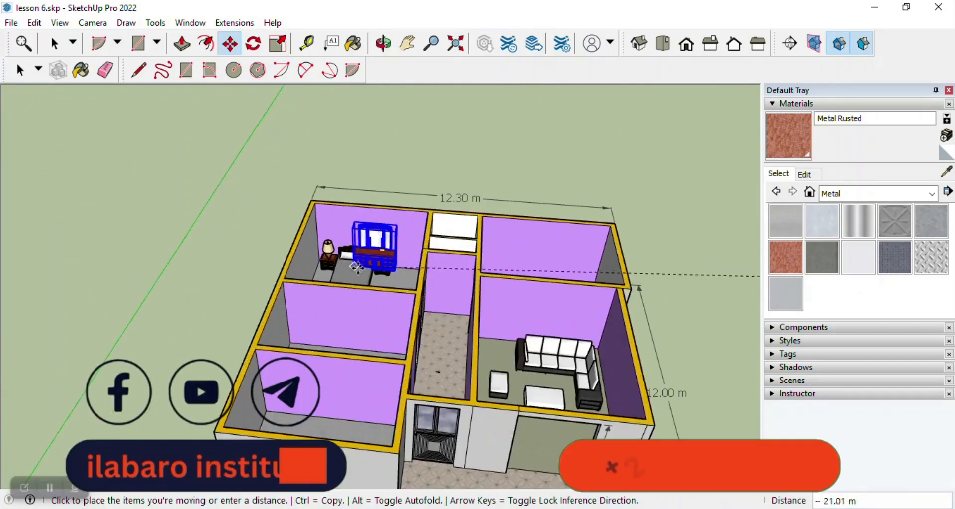
click(388, 287)
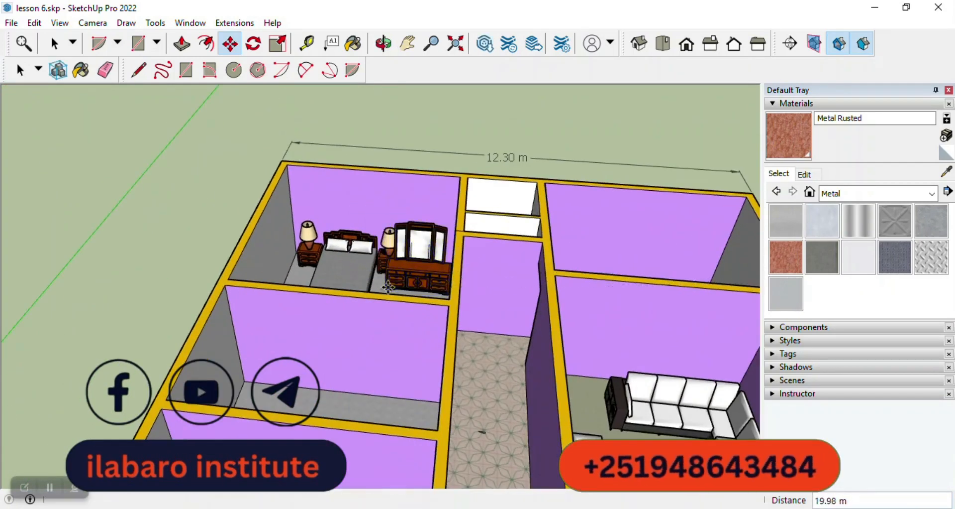
Examine the mirrored dresser's placement beside the bed from close up inside the rear bedroom.
click(383, 44)
drag(400, 149, 430, 277)
scroll(280, 238, up, 3)
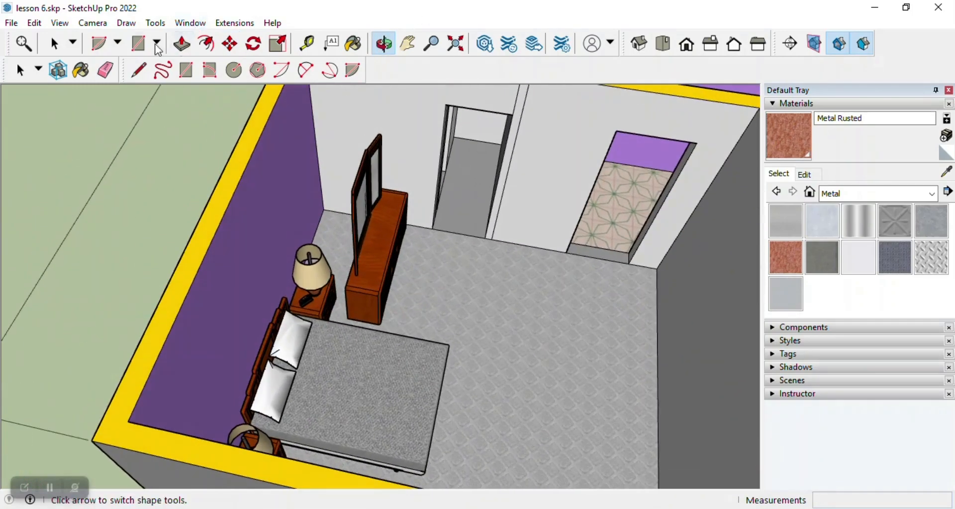
click(54, 44)
double_click(376, 191)
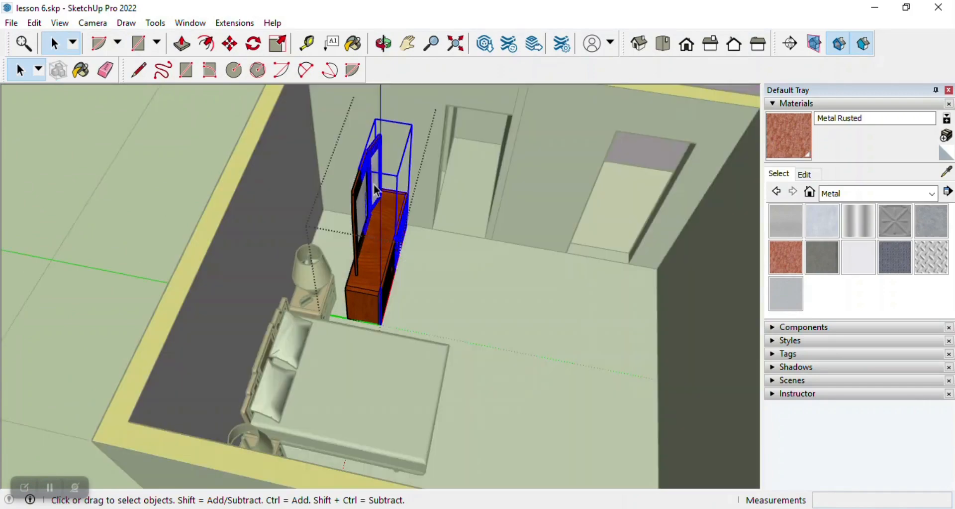
key(Escape)
scroll(379, 222, down, 6)
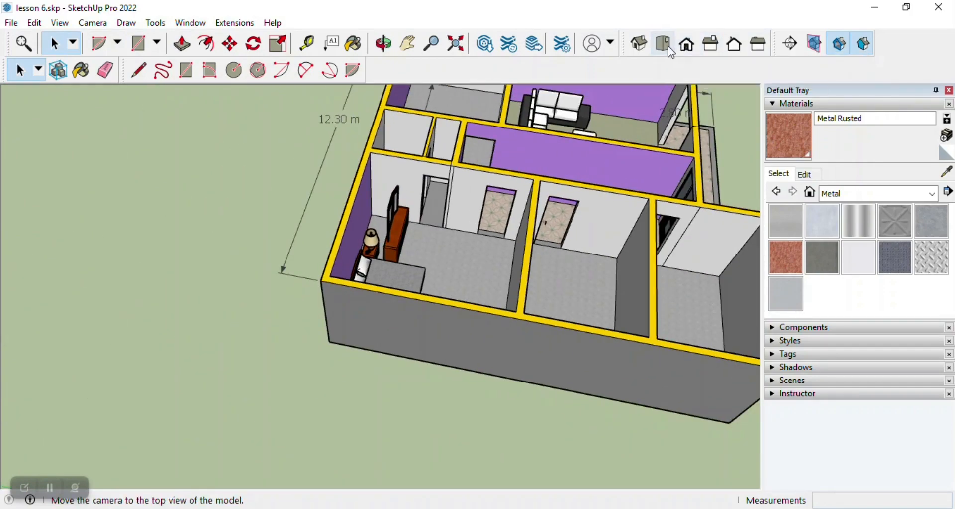
Rotate the mirrored dresser about 90° in plan so it runs parallel to the rear bedroom's corridor-side wall.
click(667, 47)
scroll(288, 203, up, 4)
click(367, 145)
click(254, 43)
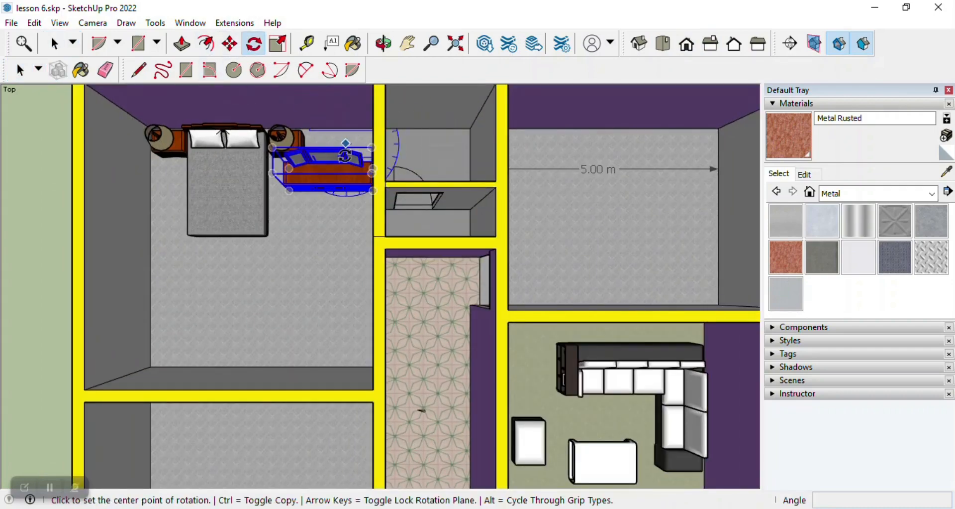
scroll(326, 159, down, 3)
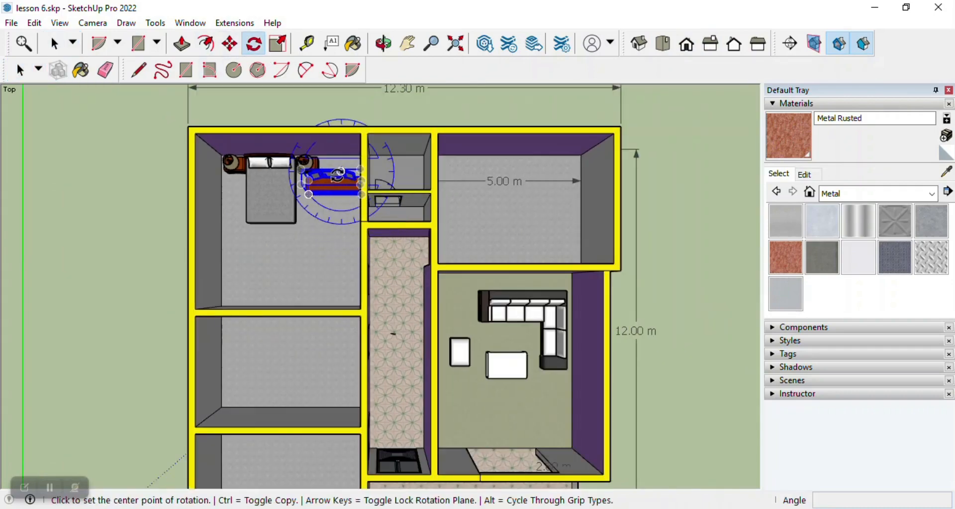
click(338, 174)
scroll(348, 194, down, 4)
click(349, 110)
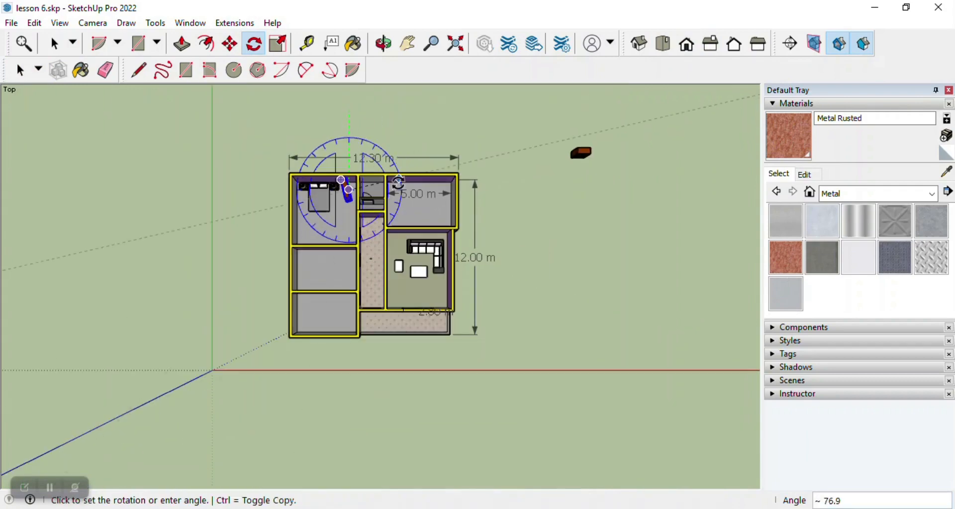
click(397, 194)
scroll(344, 192, up, 8)
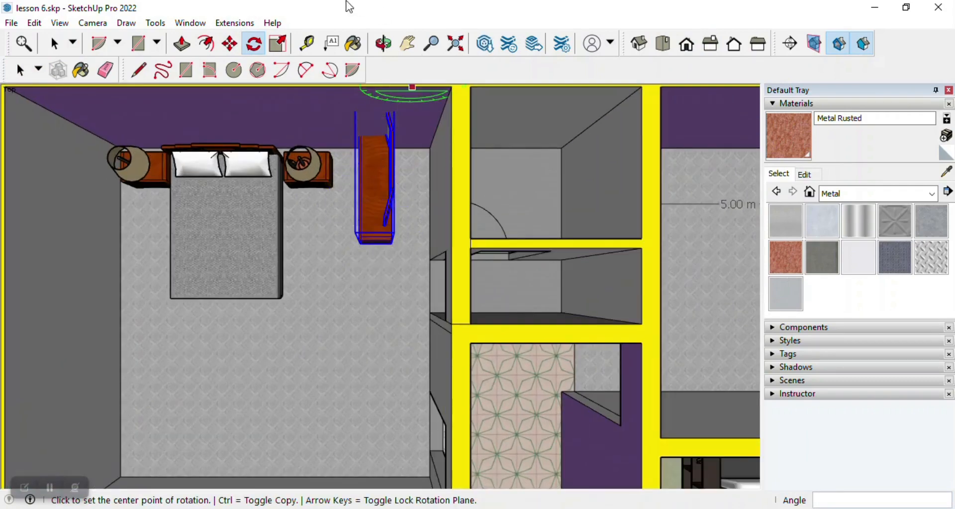
Move the rotated mirrored dresser against the rear bedroom's corridor-side wall, into the back corner beside the doorway.
click(384, 43)
drag(341, 198, 362, 166)
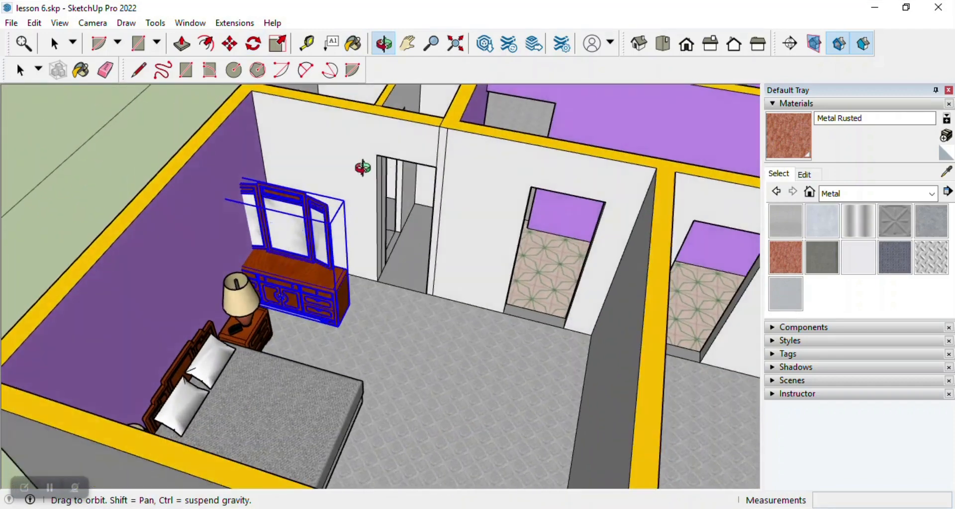
click(230, 43)
scroll(339, 304, up, 3)
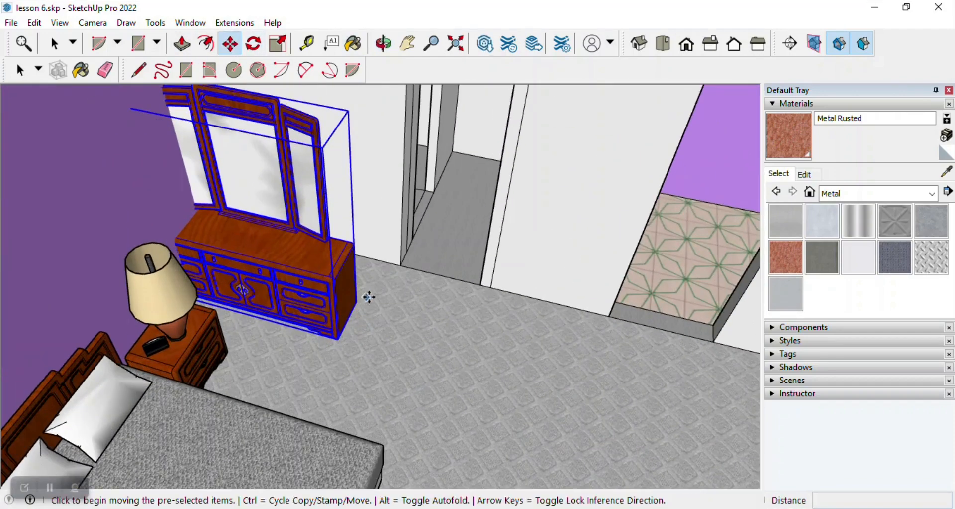
click(358, 300)
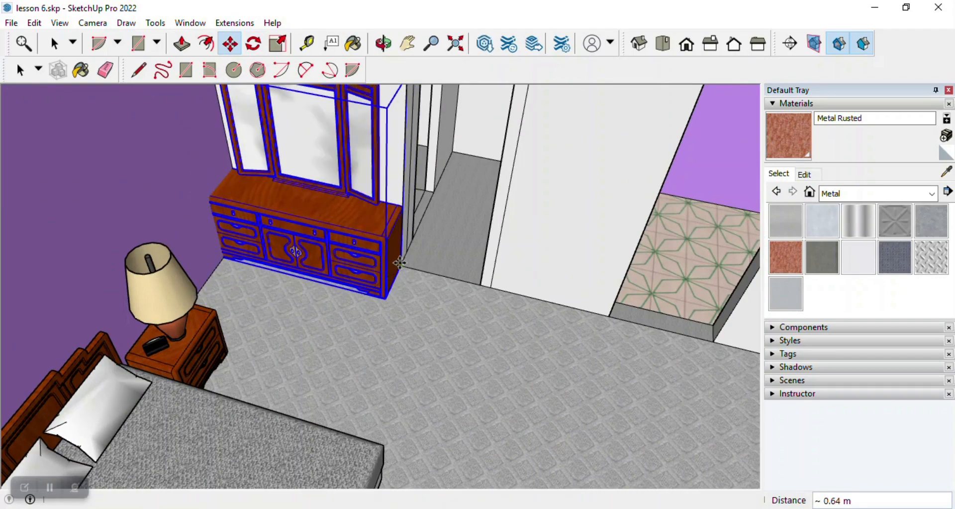
click(227, 246)
scroll(328, 350, down, 3)
middle_drag(300, 330, 326, 236)
scroll(282, 246, up, 2)
key(Escape)
Paint all matching white interior walls with Color D02 from the Colors collection.
click(383, 44)
drag(398, 149, 333, 279)
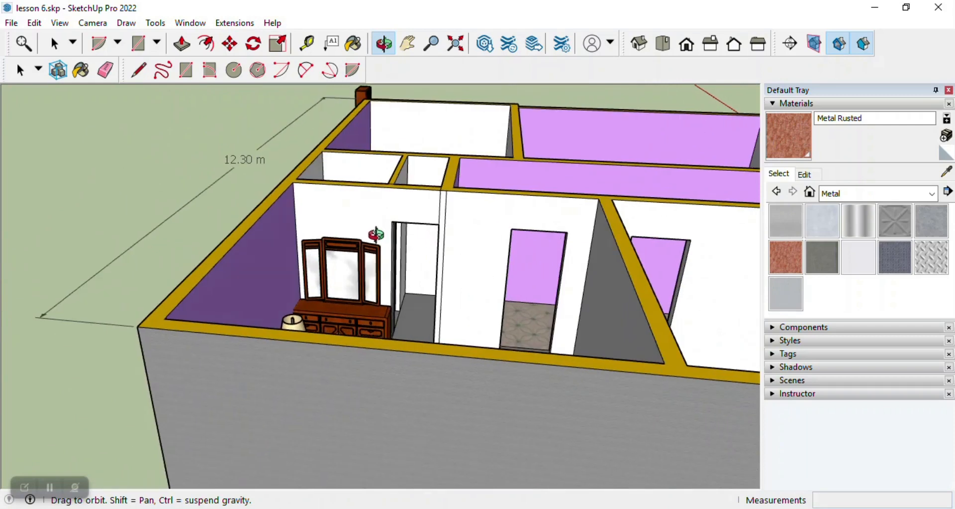
click(846, 195)
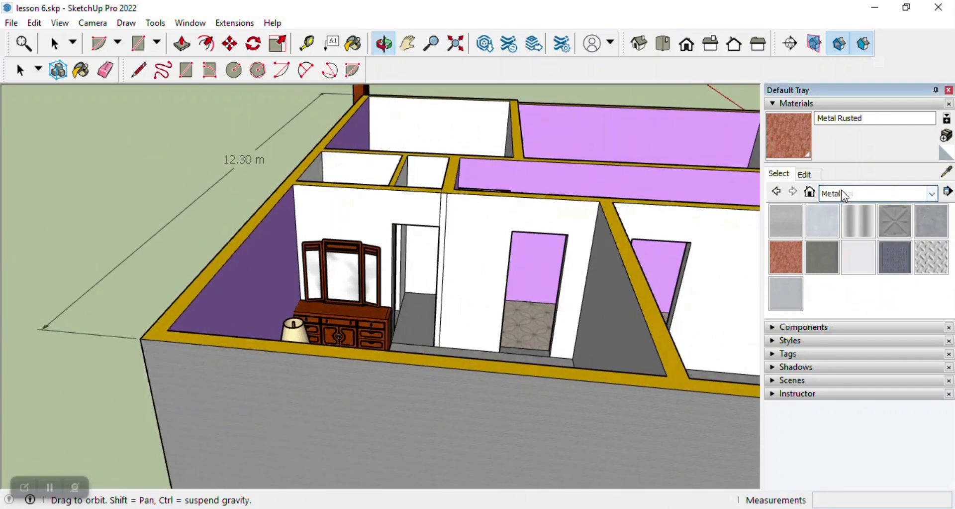
click(854, 198)
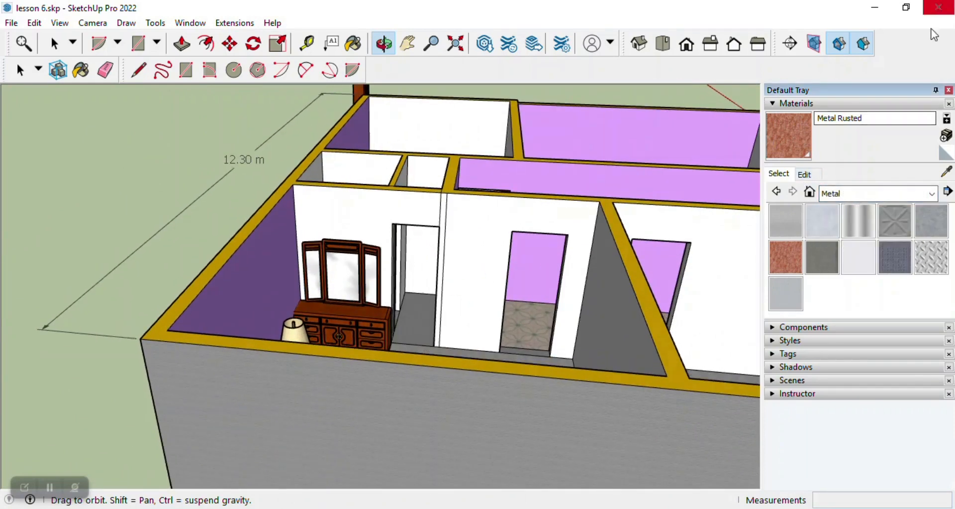
click(855, 194)
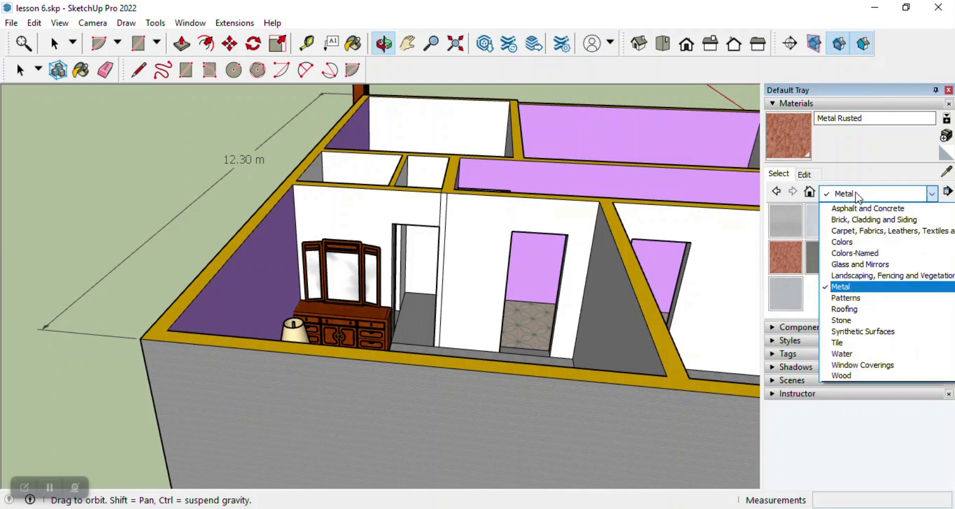
click(841, 237)
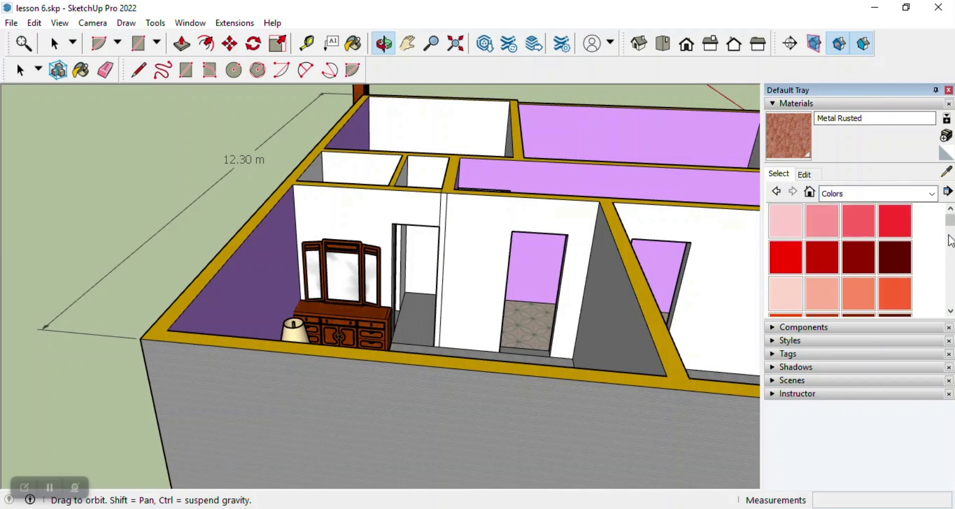
drag(954, 229, 952, 242)
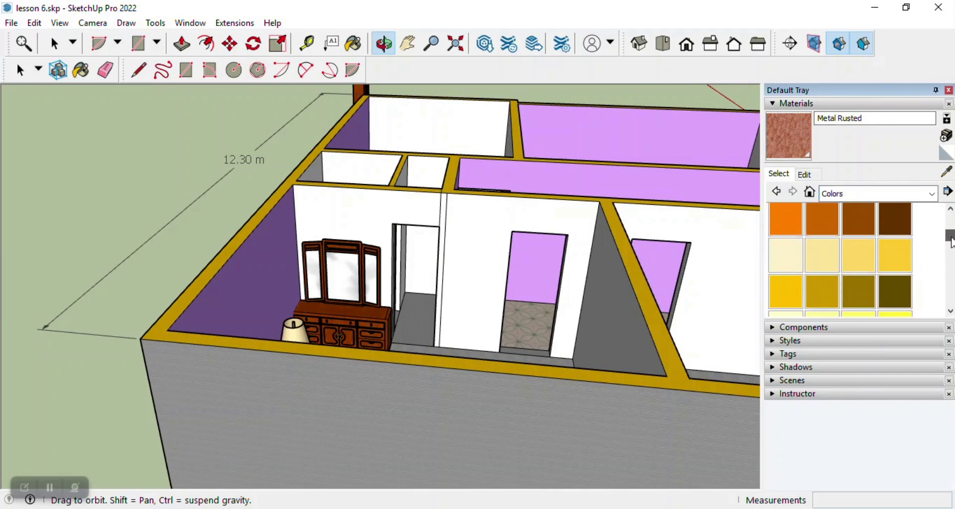
click(823, 262)
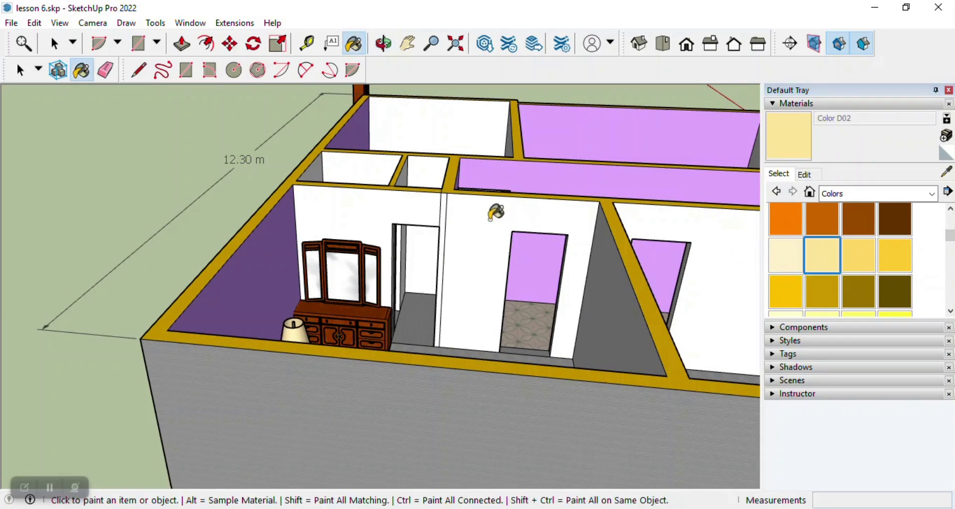
shift+click(491, 218)
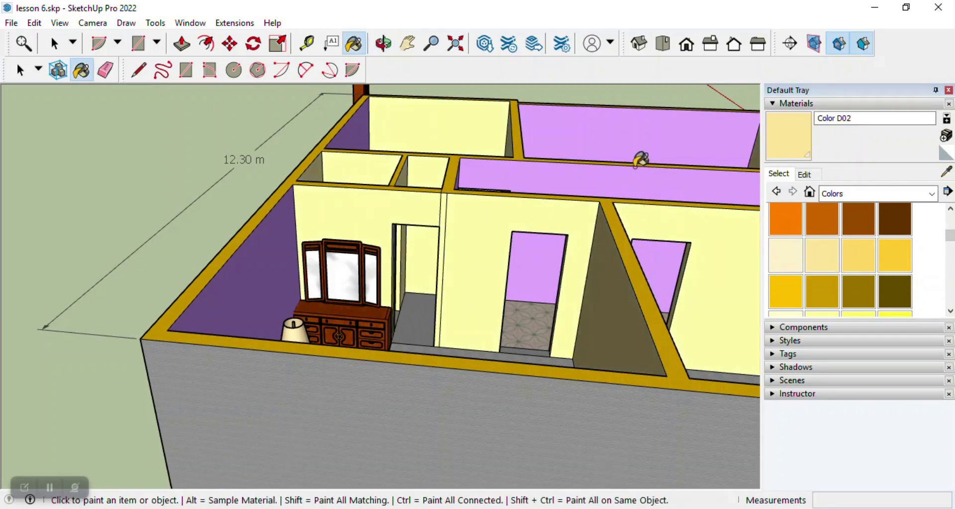
Repaint all the purple interior walls with Color D02, sampling it from the living room wall for the remaining rooms.
shift+click(615, 174)
click(582, 144)
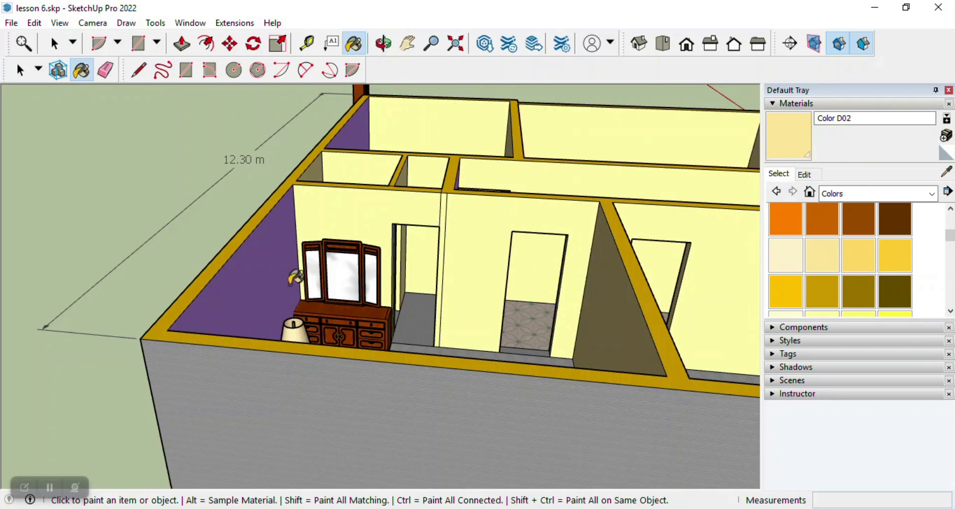
scroll(295, 277, down, 6)
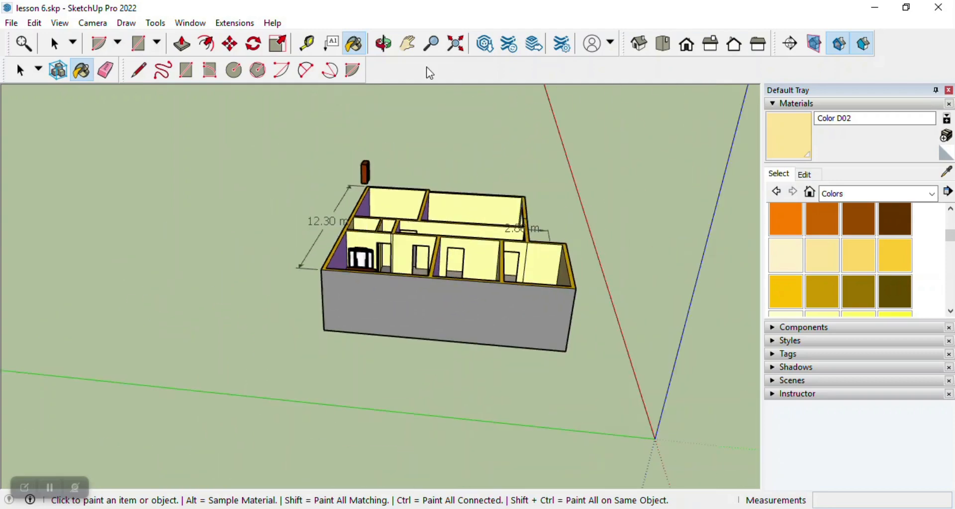
click(384, 44)
drag(420, 180, 337, 235)
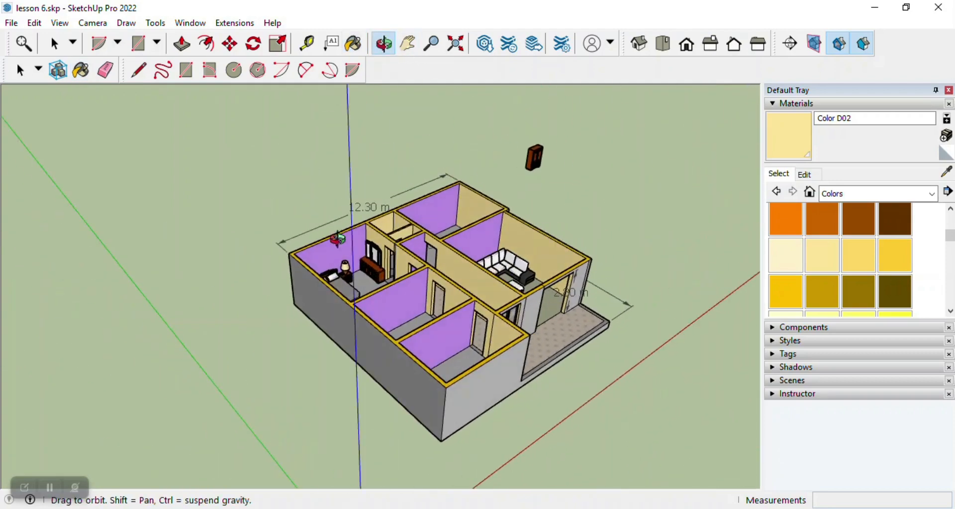
scroll(336, 237, up, 4)
drag(393, 272, 447, 265)
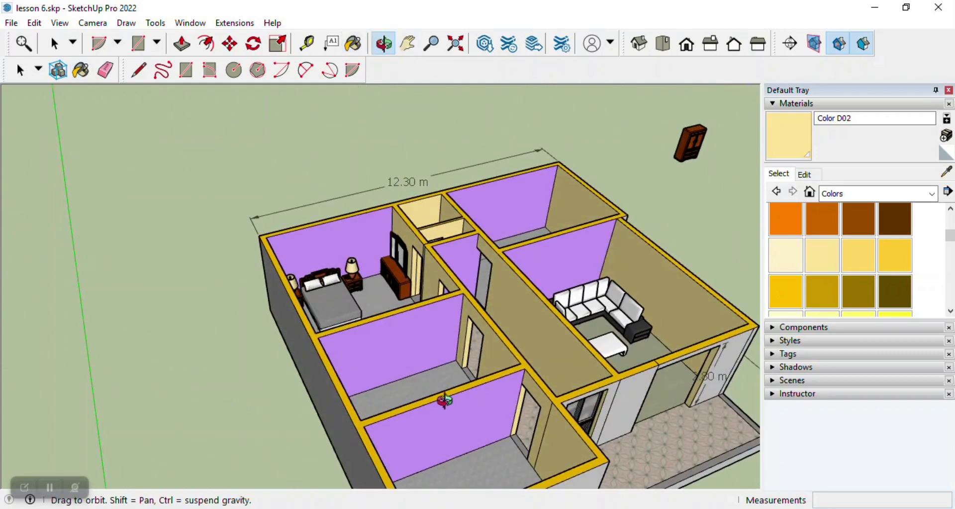
click(947, 173)
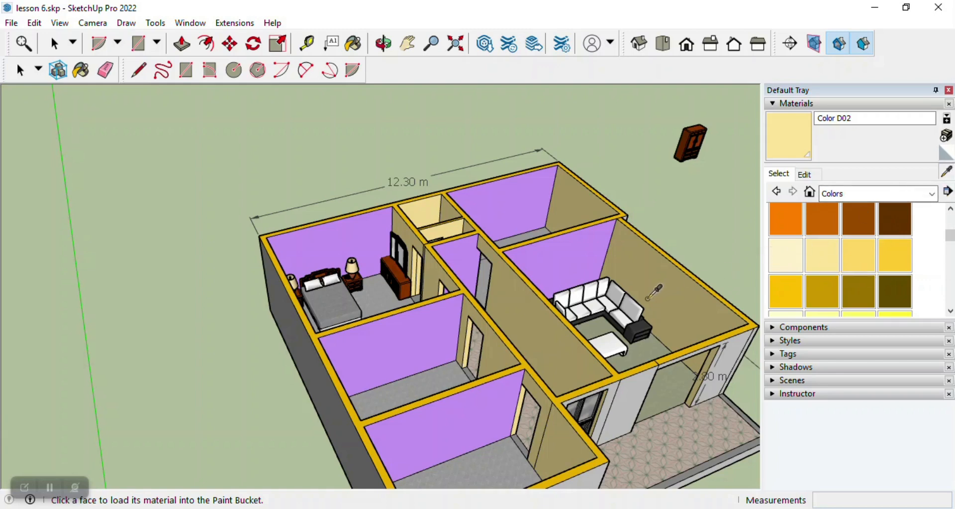
click(647, 300)
click(436, 313)
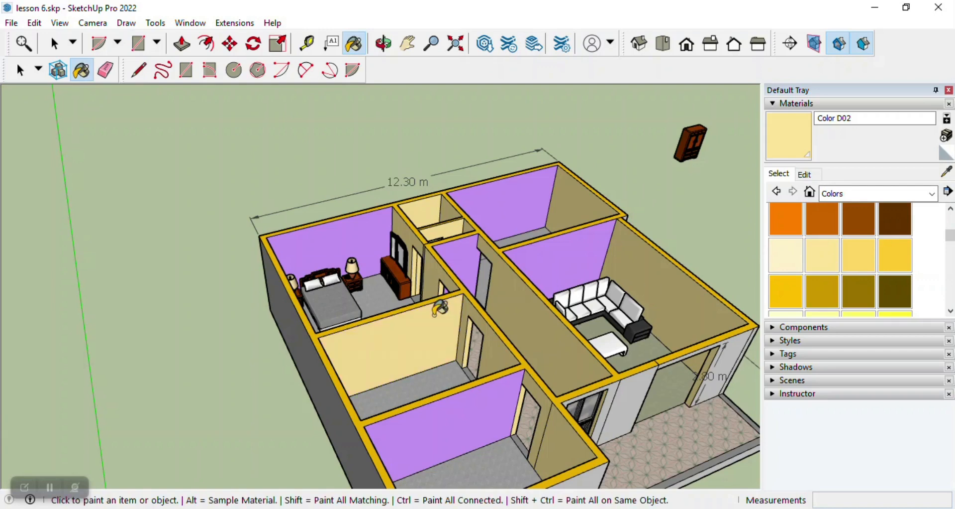
shift+click(482, 396)
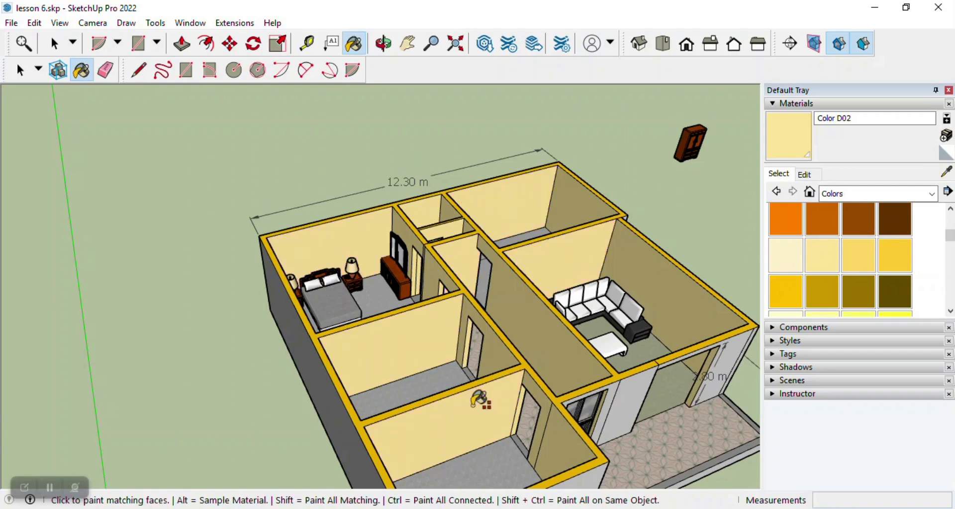
middle_drag(443, 308, 297, 245)
scroll(297, 245, down, 6)
scroll(287, 232, up, 2)
middle_drag(287, 233, 413, 288)
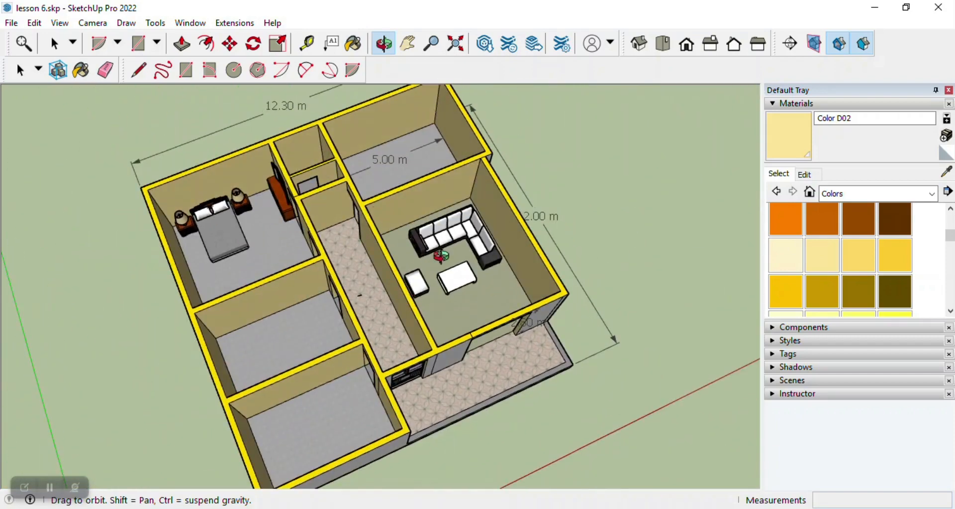
Switch to 3D Warehouse in the browser and search the models for BATH.
key(alt+Tab)
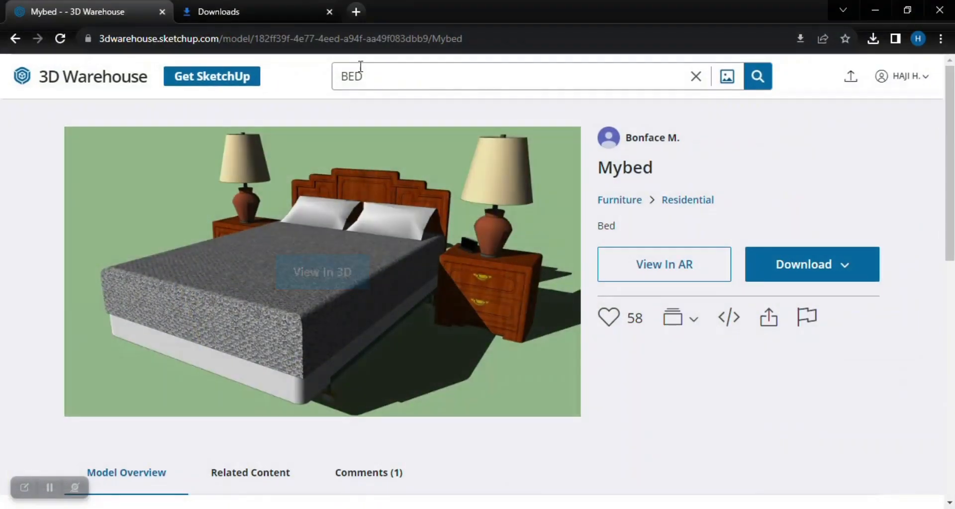
double_click(366, 75)
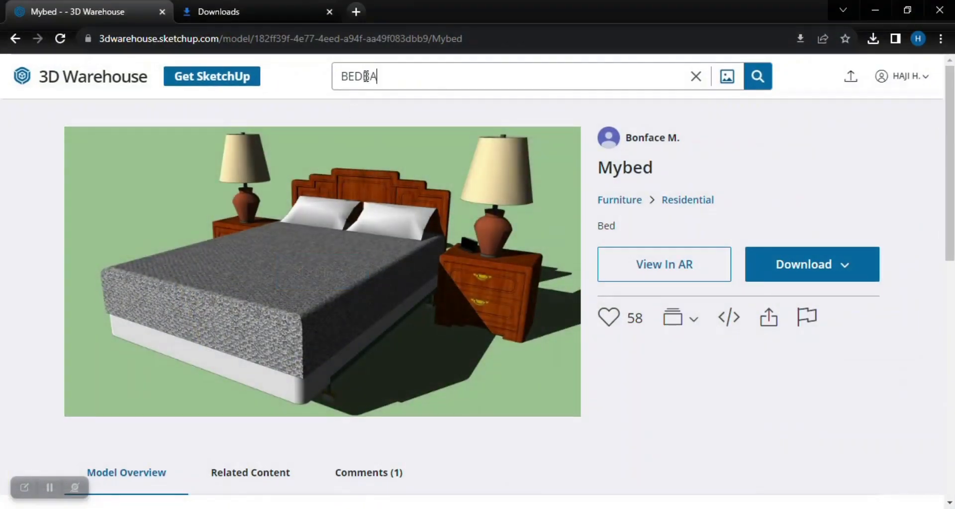
key(BackSpace)
key(BackSpace)
text(BATH)
key(Return)
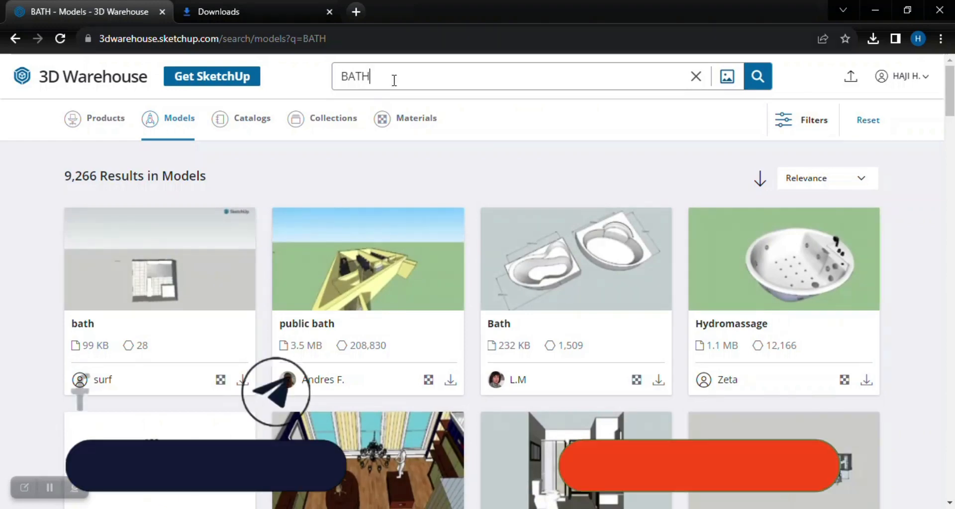
Look through the BATH models for a suitable bathroom fixture.
scroll(472, 167, down, 4)
scroll(279, 319, down, 4)
scroll(331, 338, down, 4)
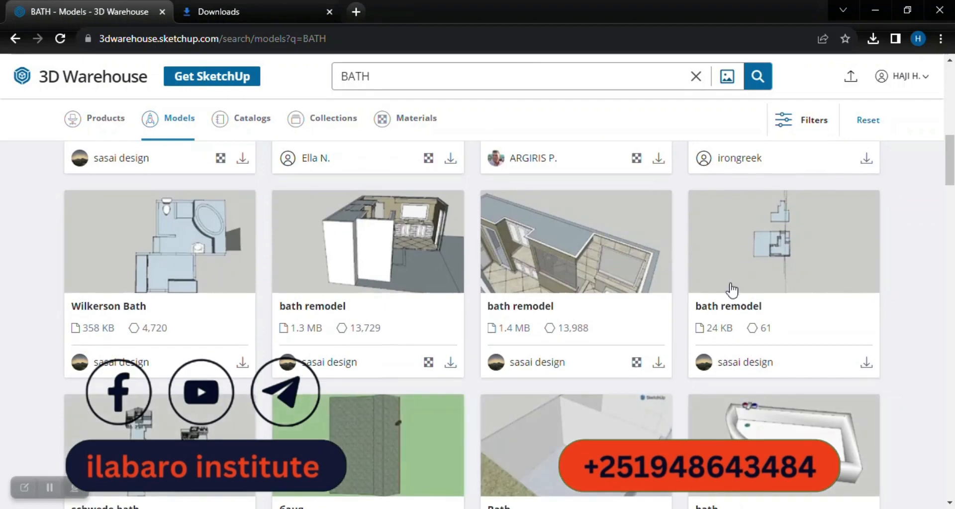
scroll(241, 357, down, 4)
scroll(621, 324, down, 4)
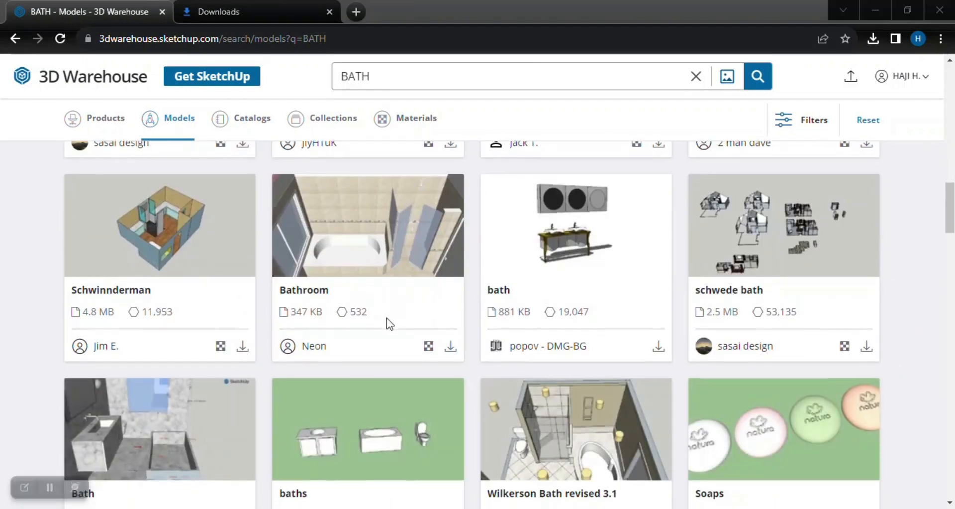
scroll(387, 324, down, 12)
scroll(387, 323, down, 5)
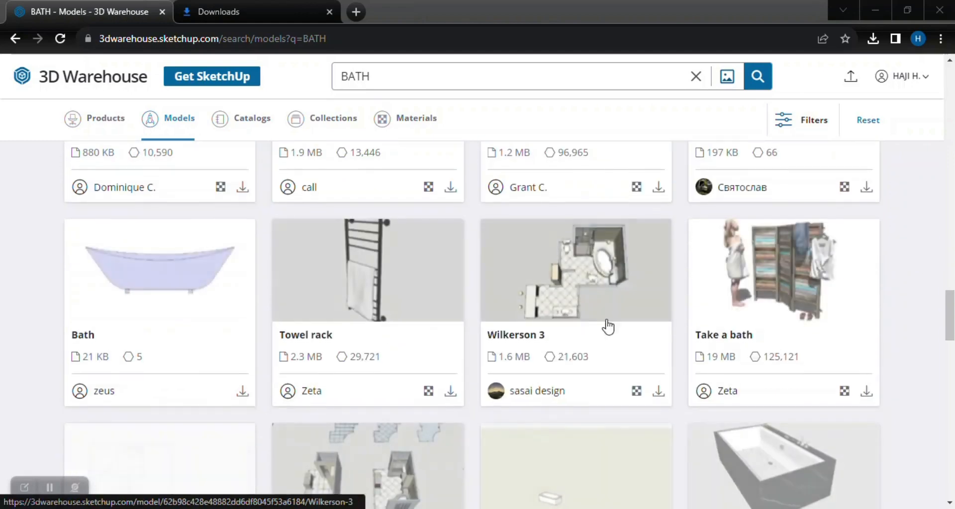
scroll(425, 326, up, 2)
scroll(423, 324, down, 9)
scroll(423, 324, up, 2)
Search the 3D Warehouse models for WC and look through the results for a suitable toilet.
double_click(379, 75)
text(wc)
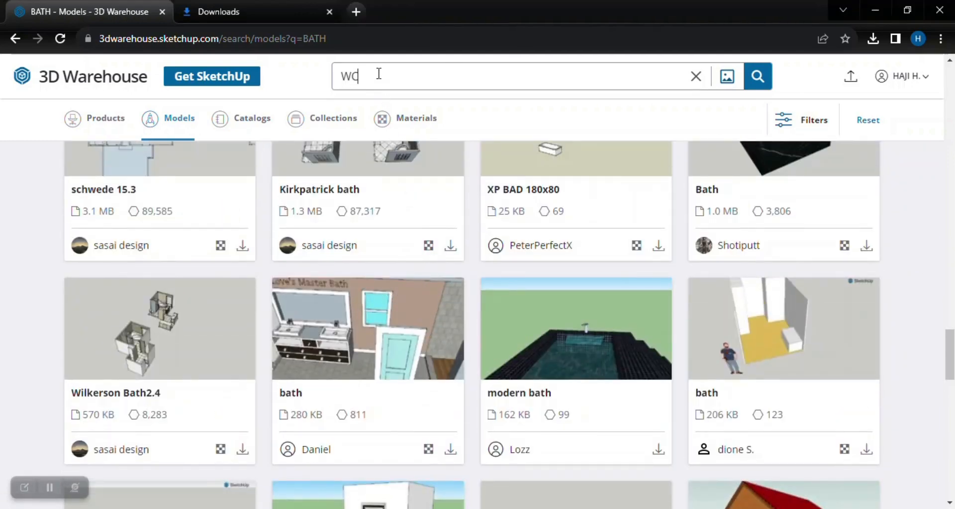
key(Return)
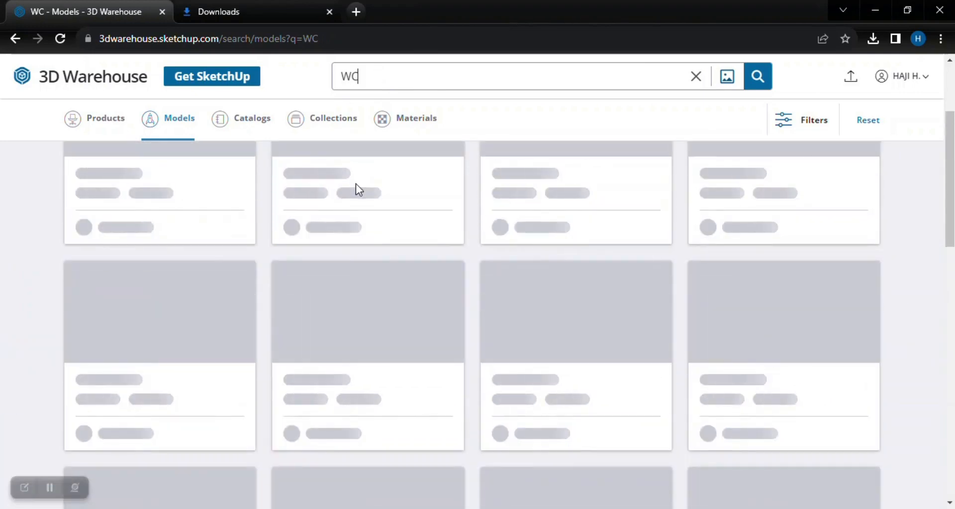
scroll(697, 250, up, 5)
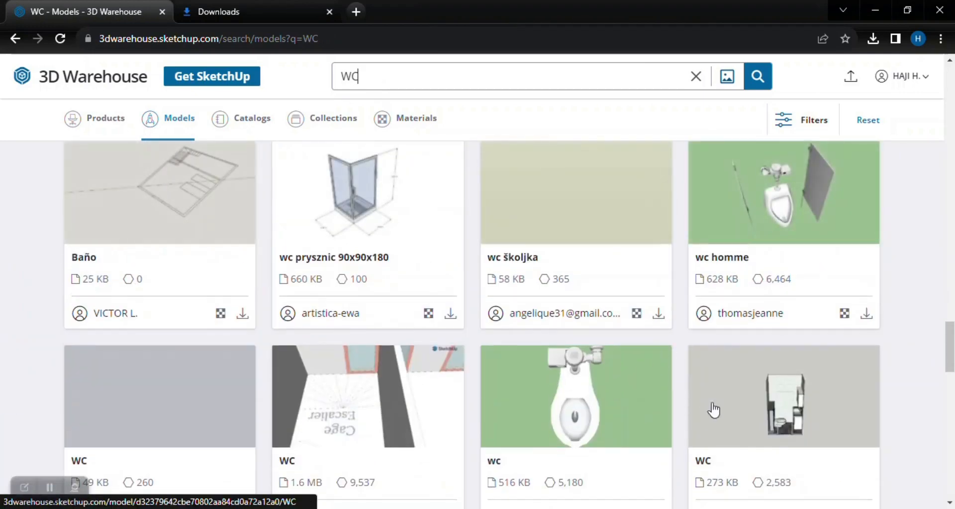
scroll(388, 249, down, 5)
scroll(786, 242, up, 5)
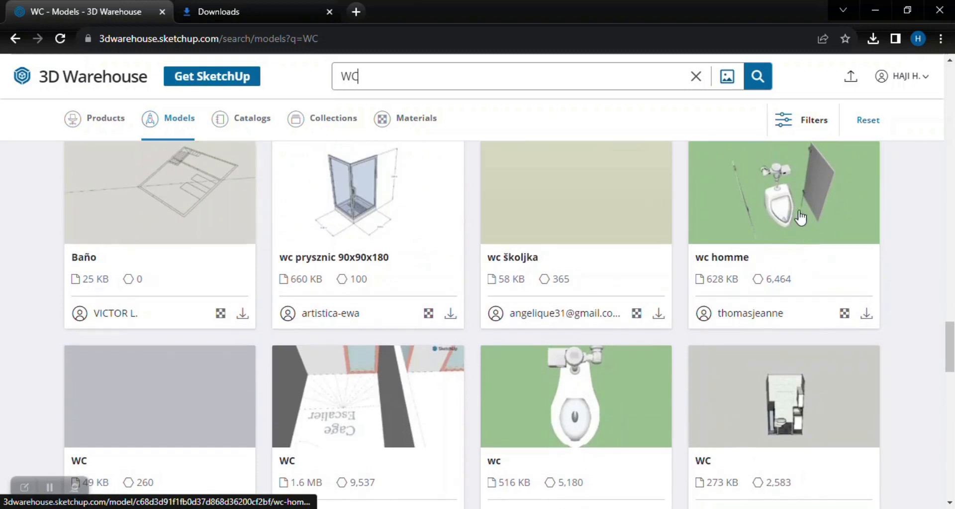
scroll(763, 244, down, 10)
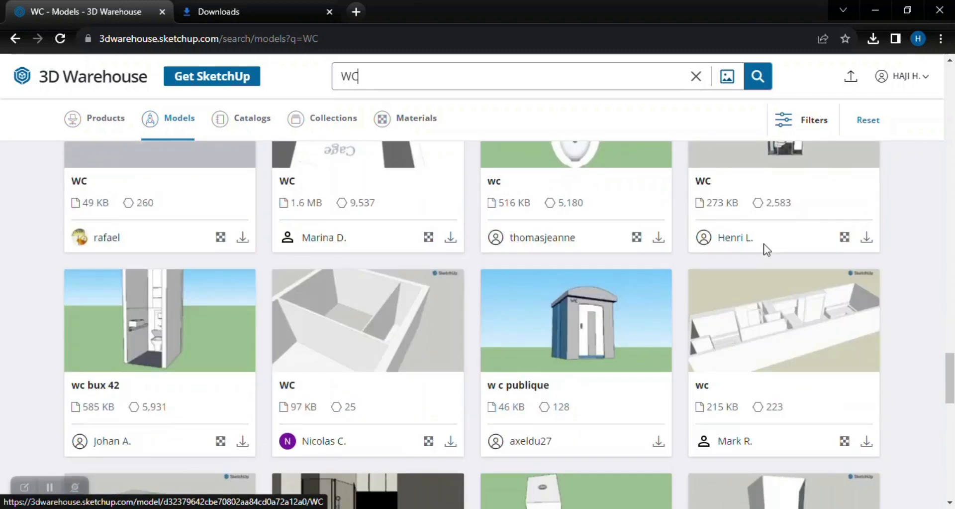
scroll(559, 406, down, 7)
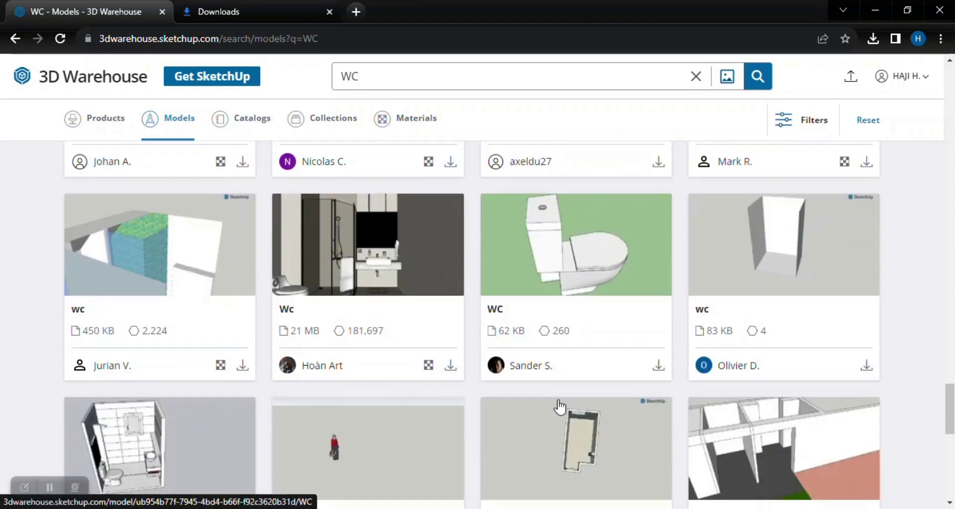
scroll(231, 347, up, 5)
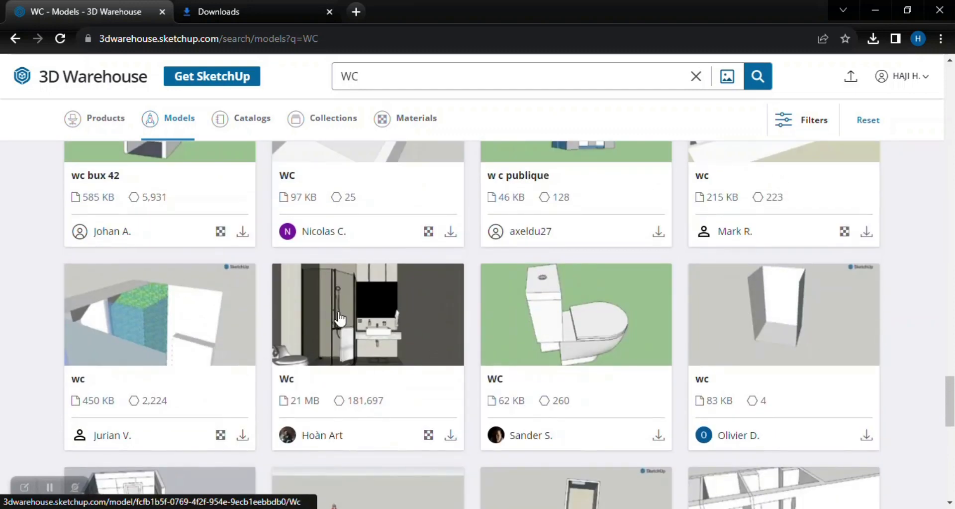
scroll(361, 321, up, 6)
Search the 3D Warehouse models for SHOWER.
double_click(355, 77)
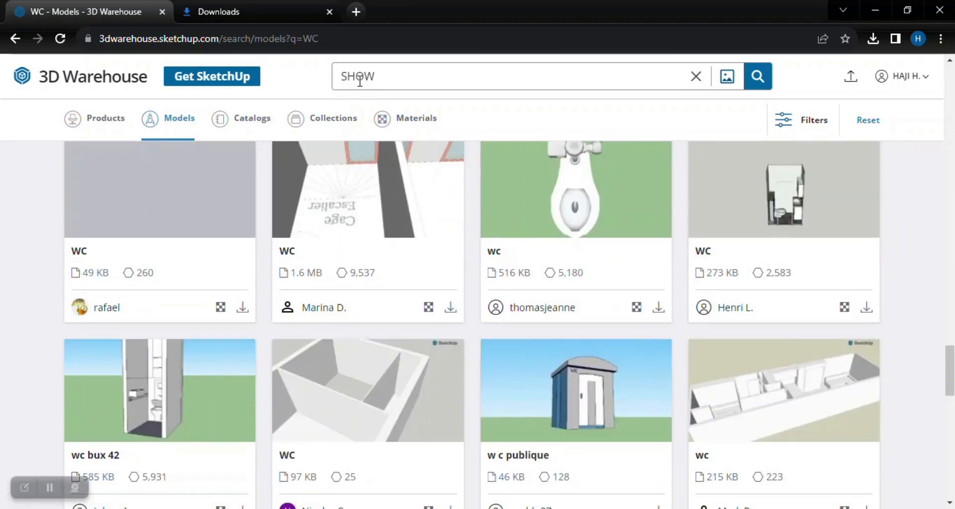
text(SHOWER)
key(Return)
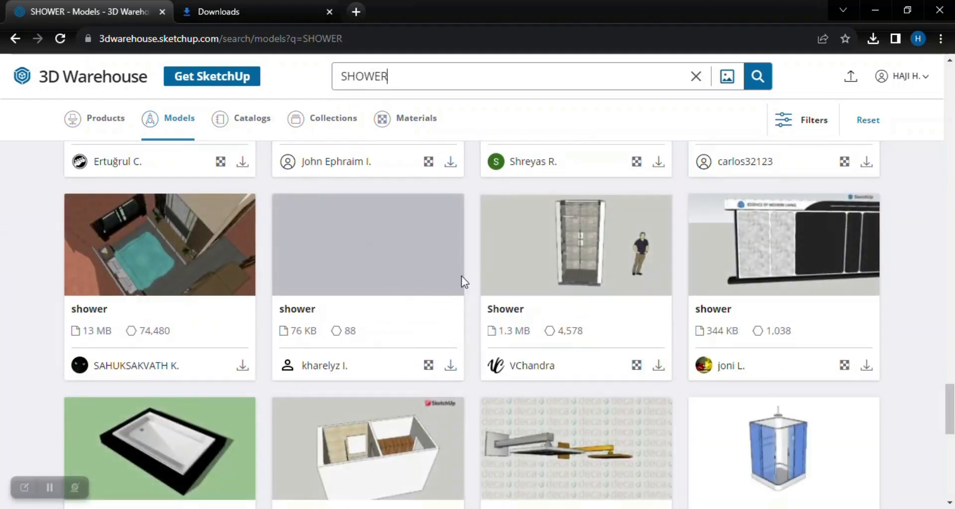
Look through the SHOWER models for a cabin or fixture that suits the bathroom.
scroll(330, 388, down, 3)
scroll(447, 344, down, 6)
scroll(426, 340, up, 4)
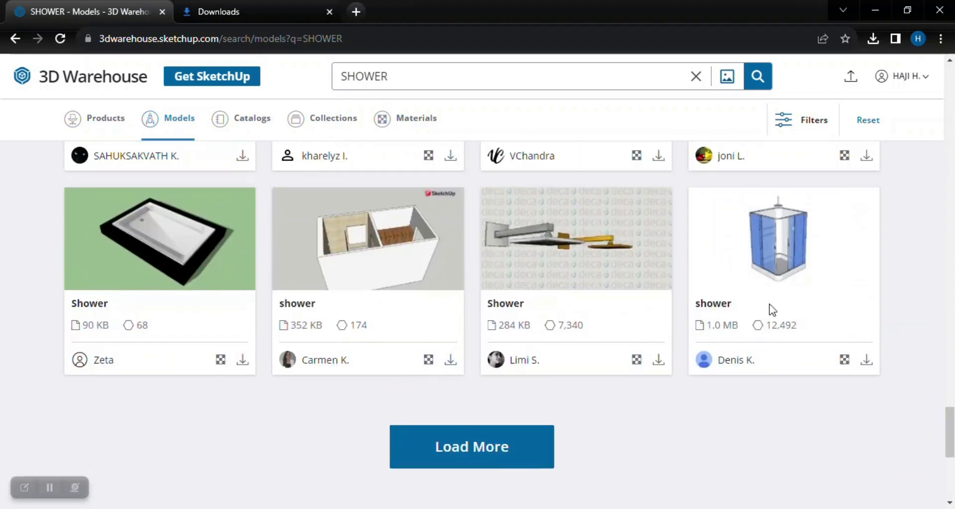
scroll(768, 272, up, 10)
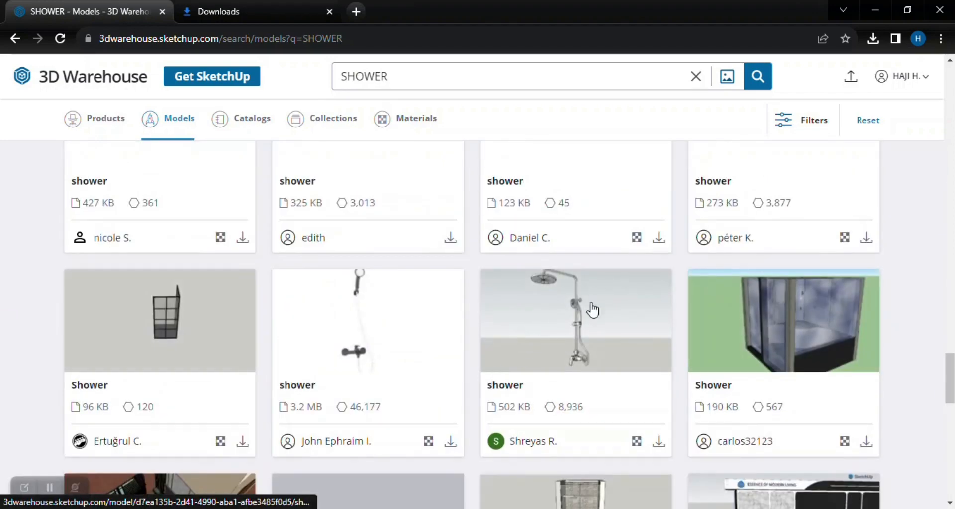
scroll(348, 299, up, 8)
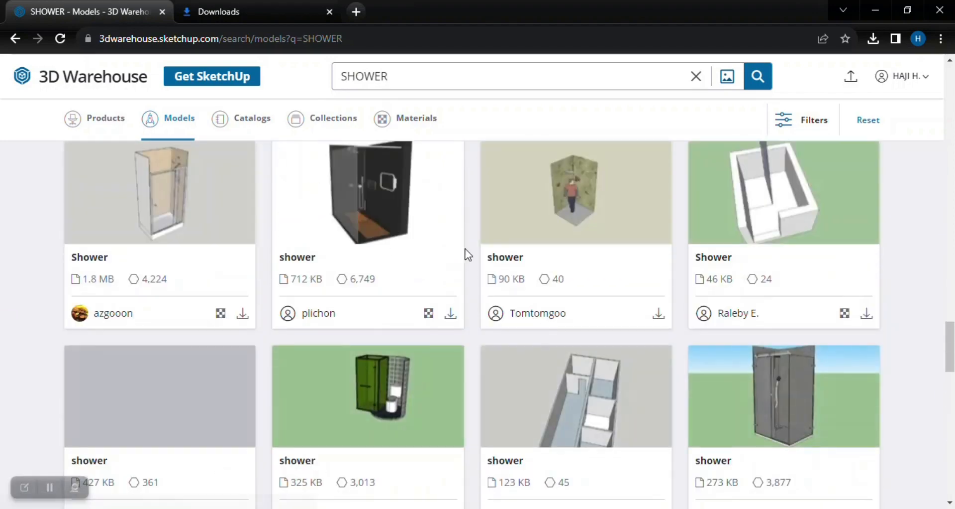
scroll(478, 249, up, 8)
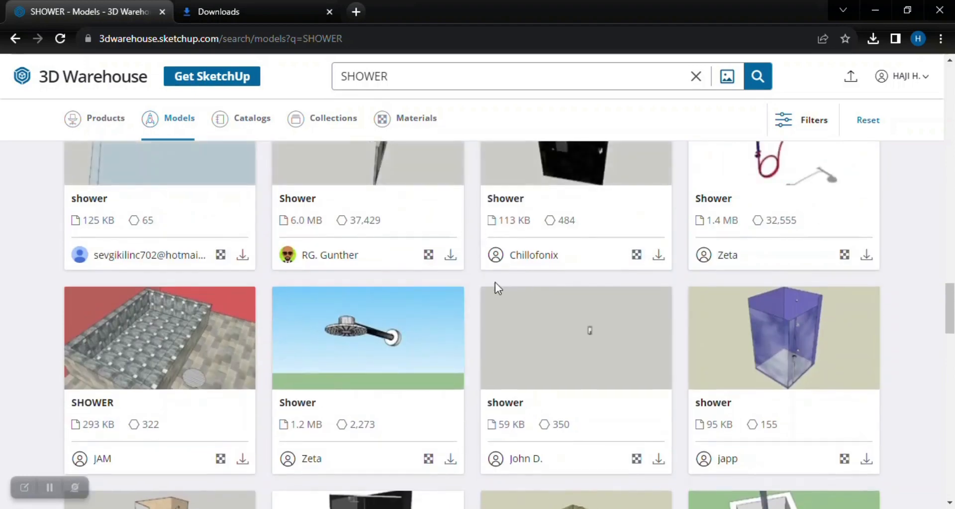
scroll(485, 281, up, 10)
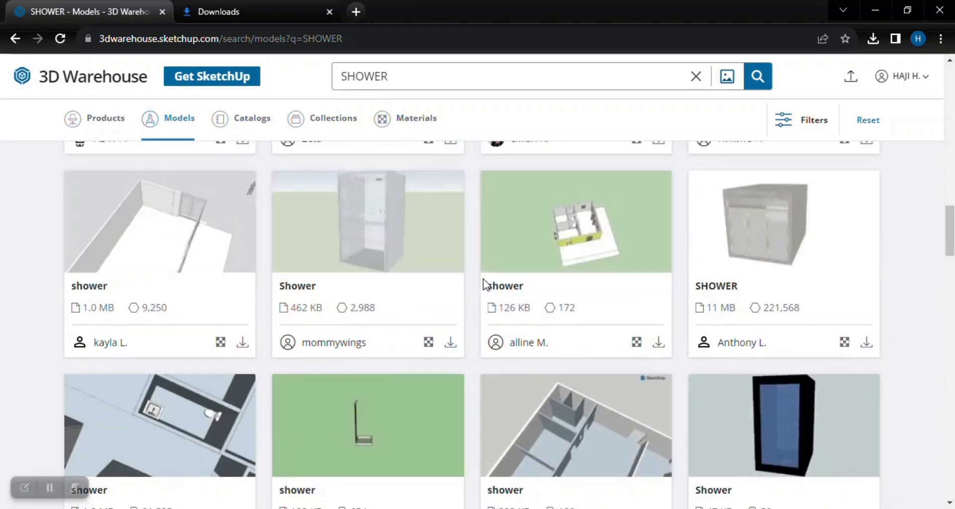
scroll(483, 273, up, 6)
scroll(478, 254, up, 5)
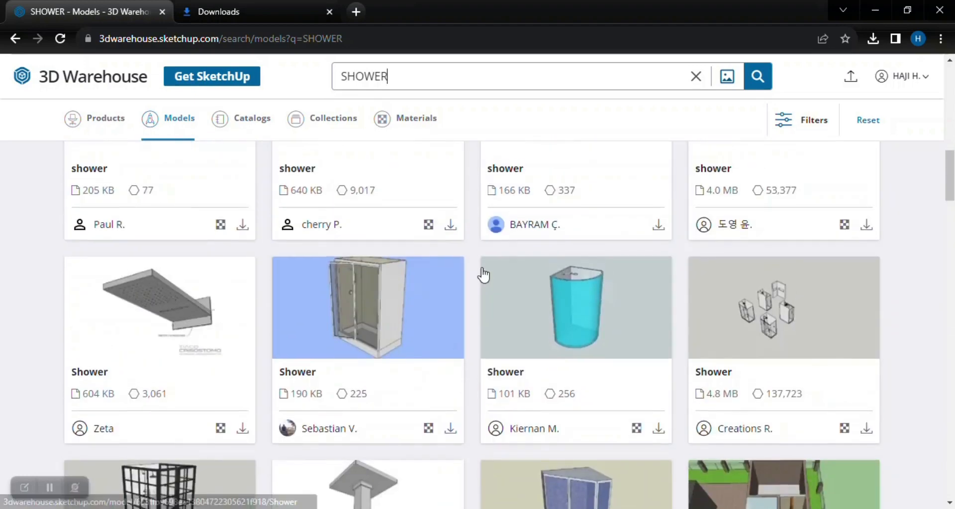
Search the 3D Warehouse models for HANDWASH.
double_click(387, 76)
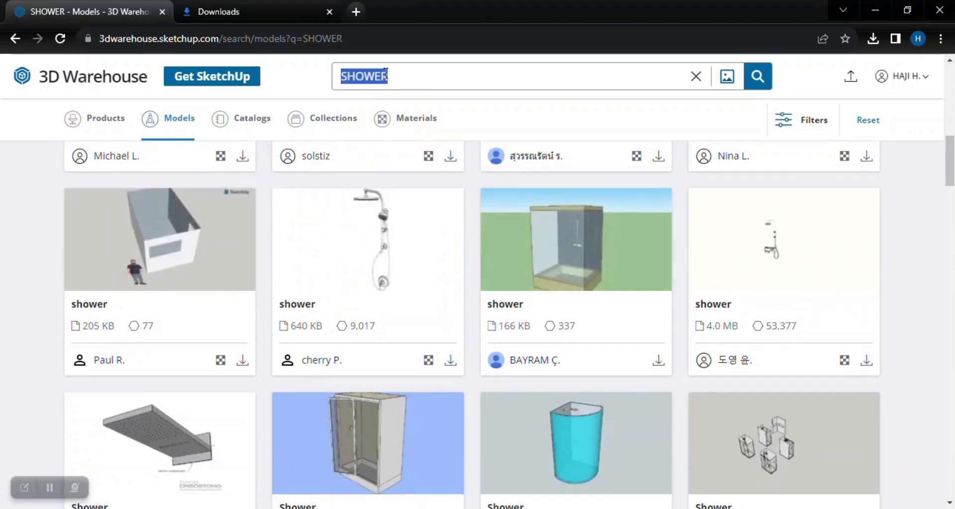
text(HANDWASH)
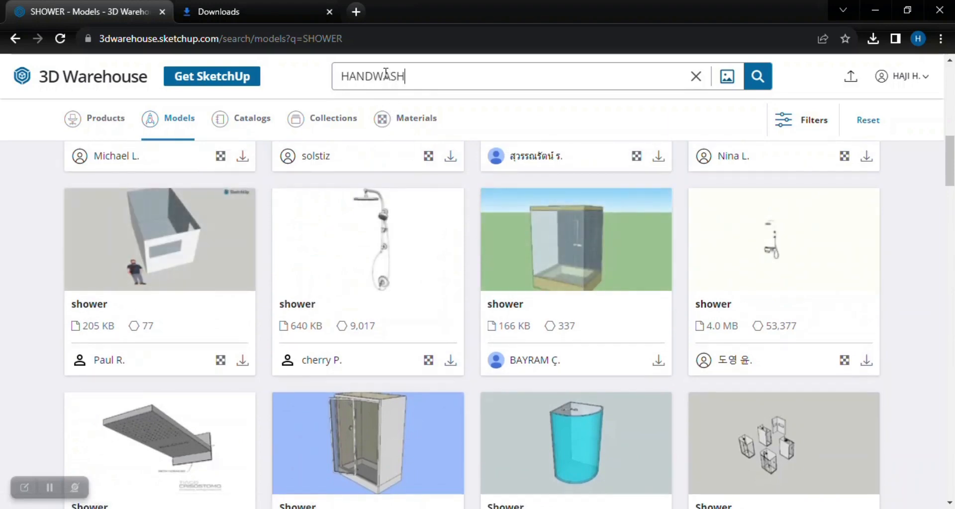
key(Return)
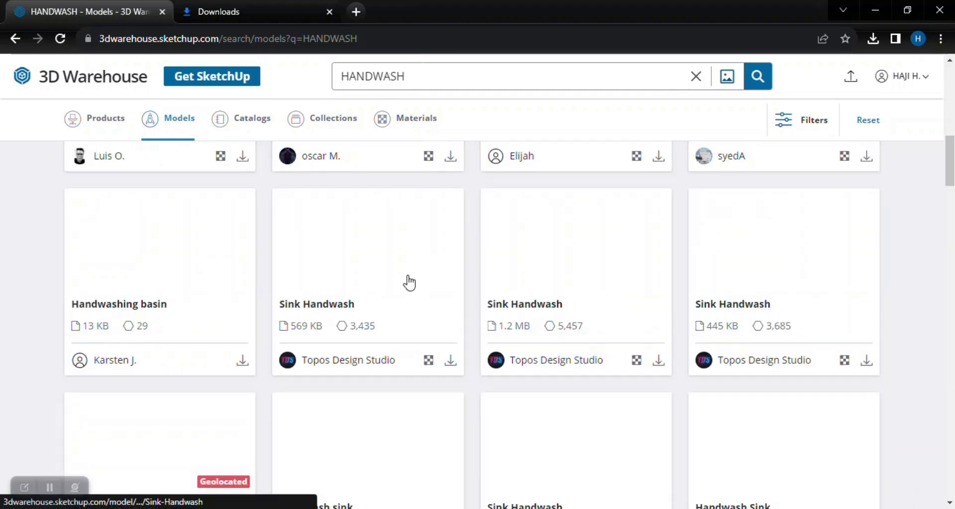
Look through the HANDWASH models for a suitable bathroom basin or sink.
scroll(461, 340, up, 4)
scroll(461, 341, down, 6)
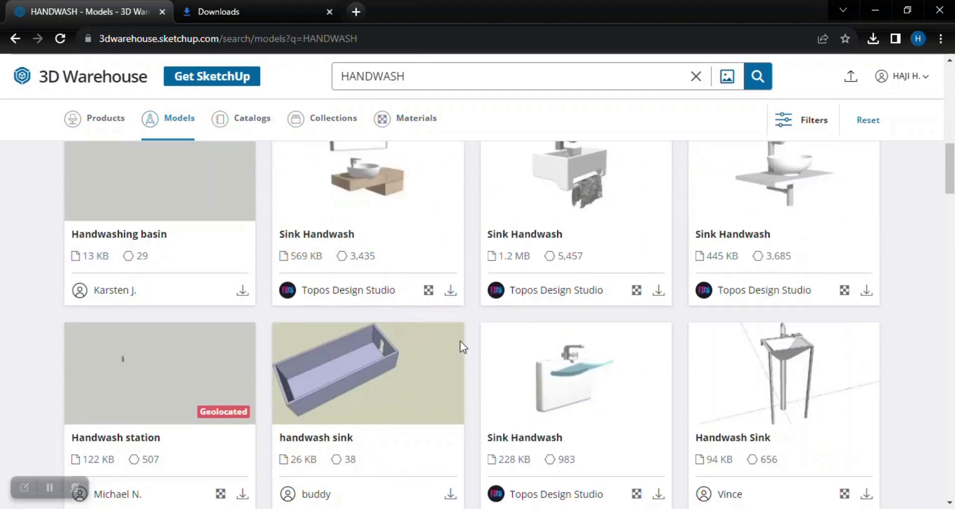
scroll(460, 340, up, 5)
scroll(796, 393, up, 3)
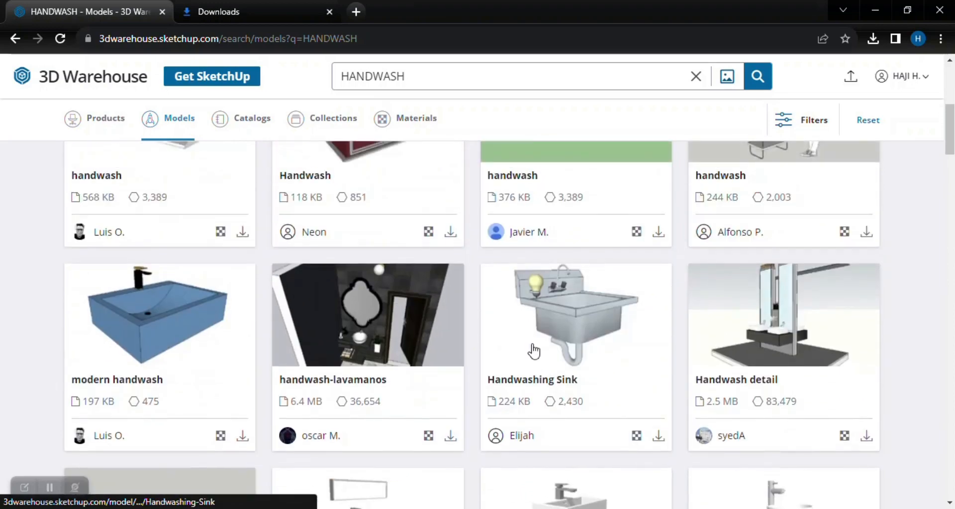
scroll(535, 348, up, 4)
scroll(598, 339, up, 3)
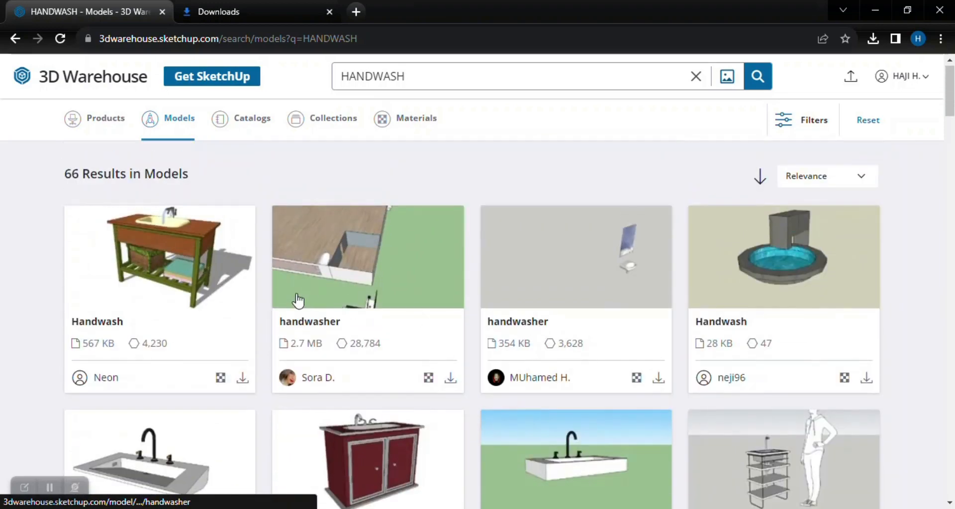
scroll(287, 296, down, 1)
scroll(287, 295, down, 2)
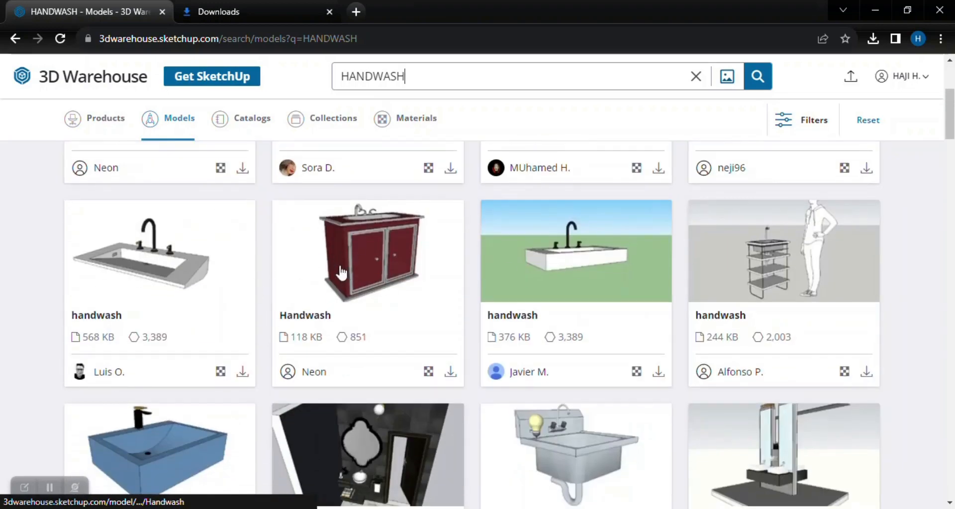
scroll(336, 244, up, 3)
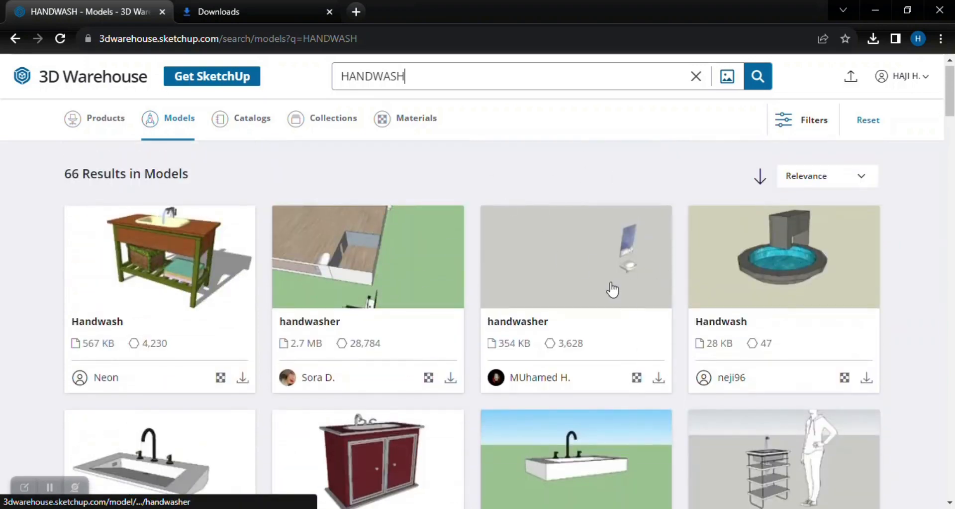
scroll(608, 279, down, 3)
Search the 3D Warehouse models for DOOR and look through the results for a suitable door.
double_click(416, 83)
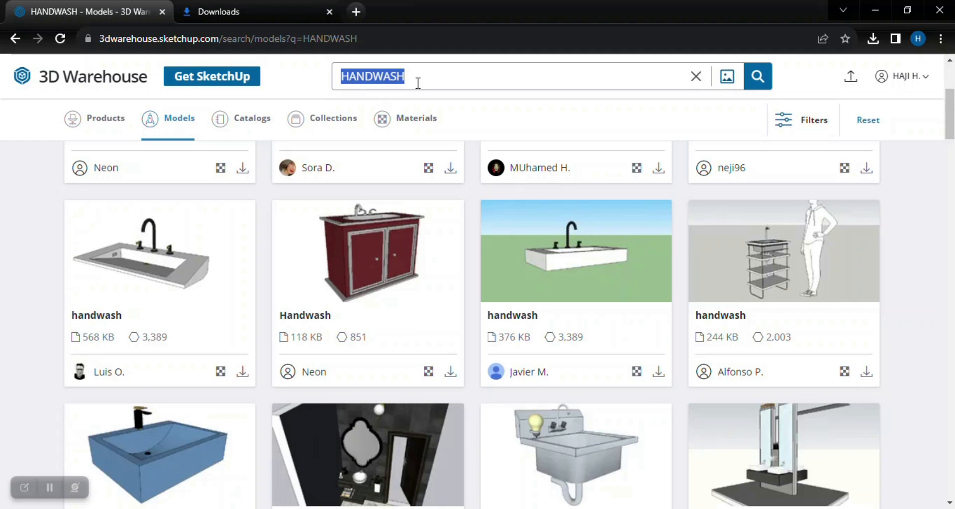
scroll(418, 82, down, 1)
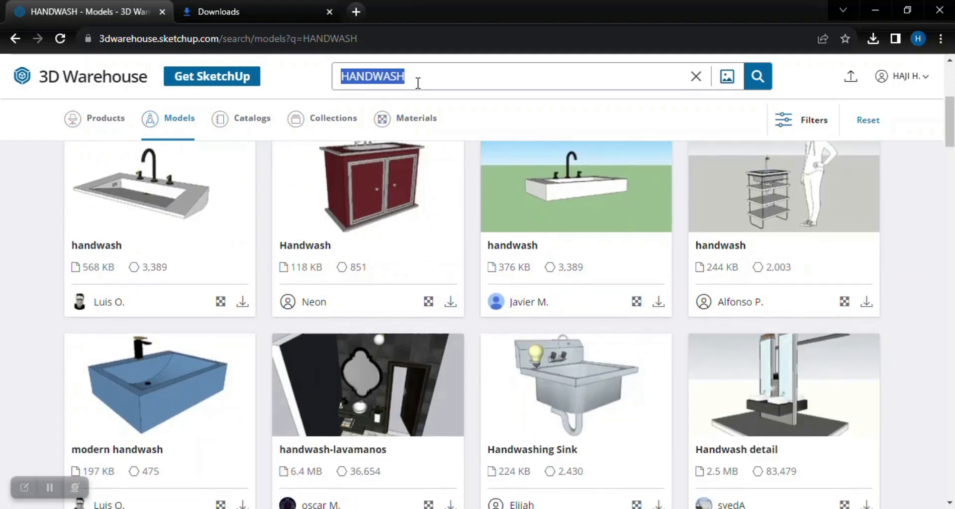
text(DOOR)
key(Return)
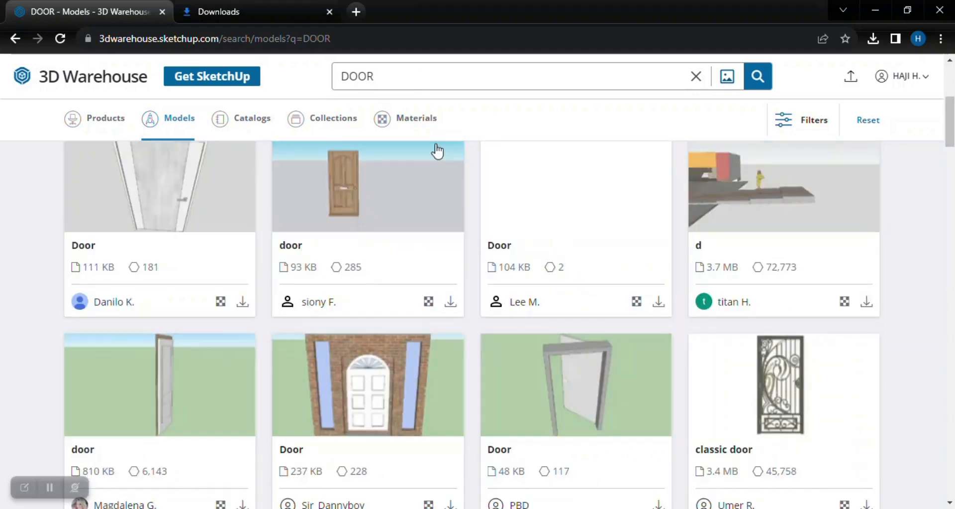
scroll(438, 435, down, 12)
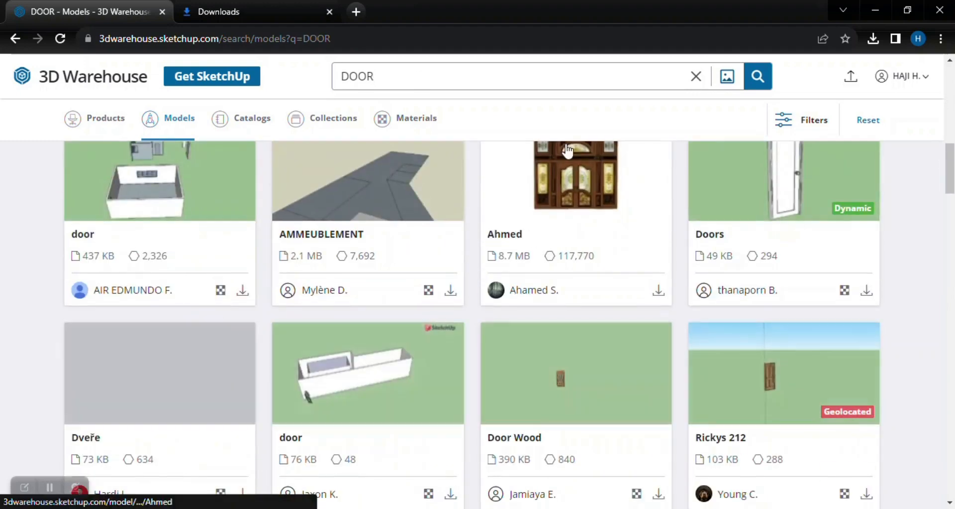
scroll(552, 414, down, 5)
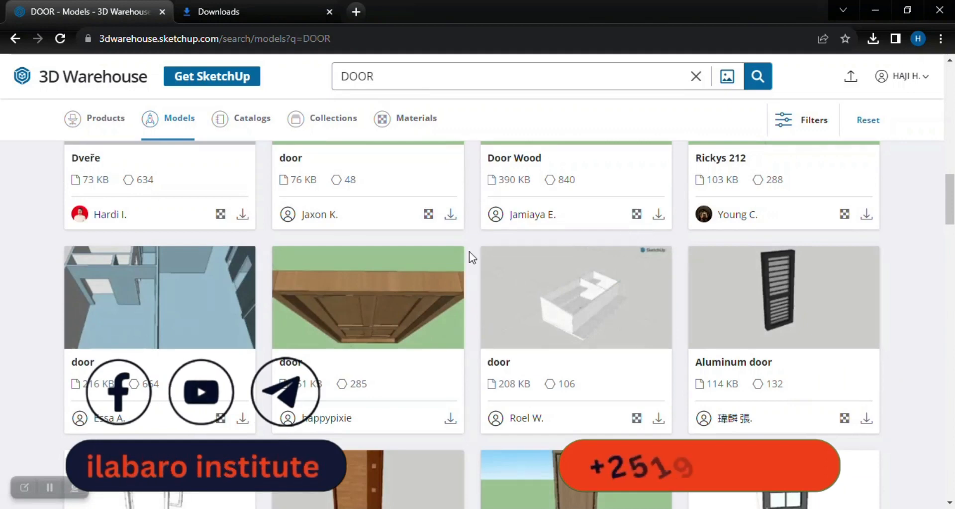